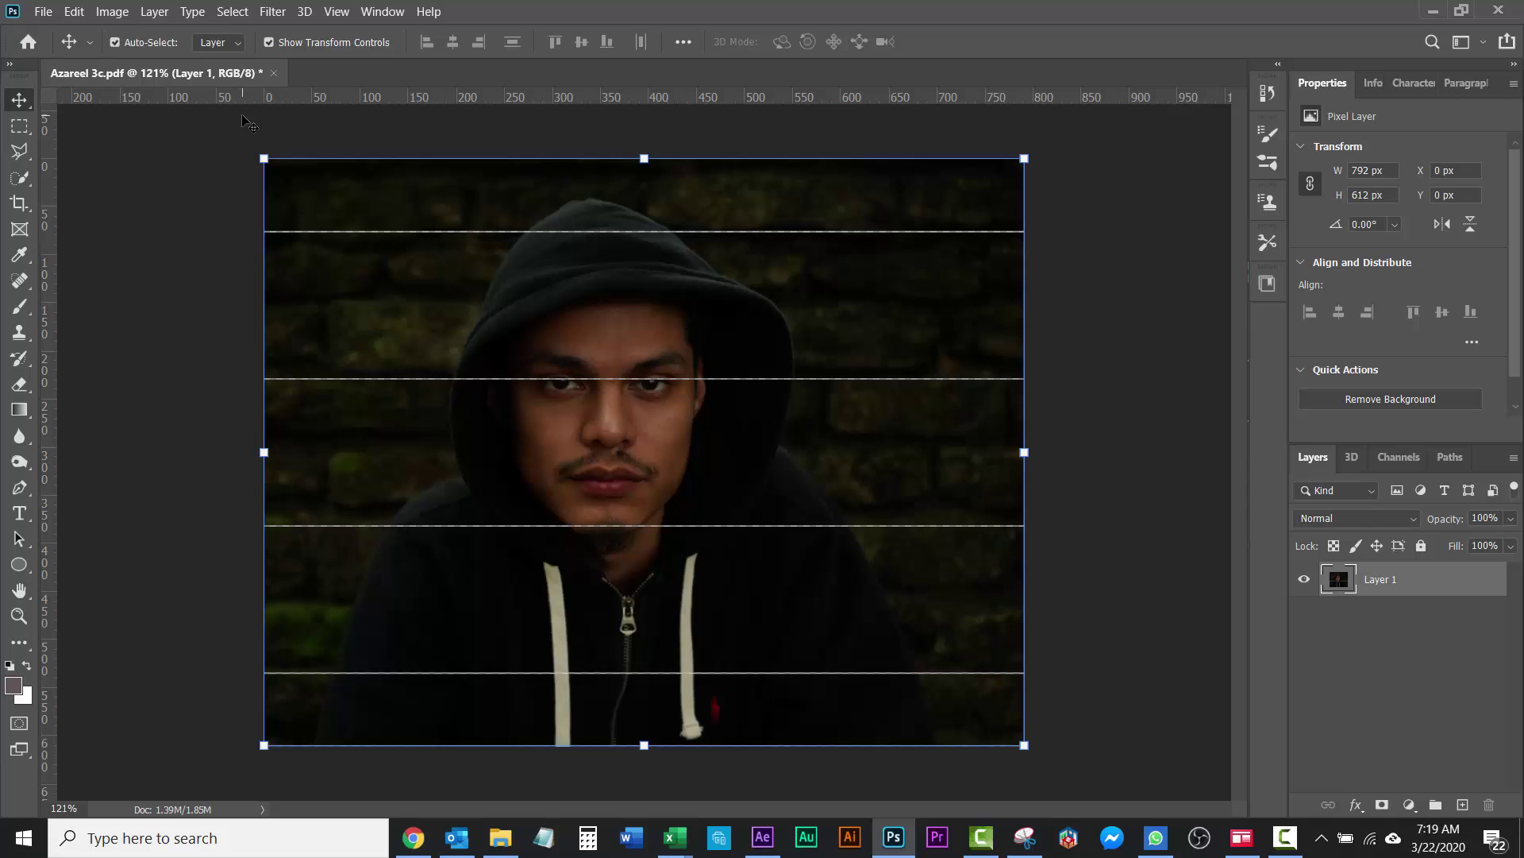
# Show the rulers and place horizontal guides exactly along the first and second white lines from the image's upper edge
pyautogui.scroll(6, 241, 119)
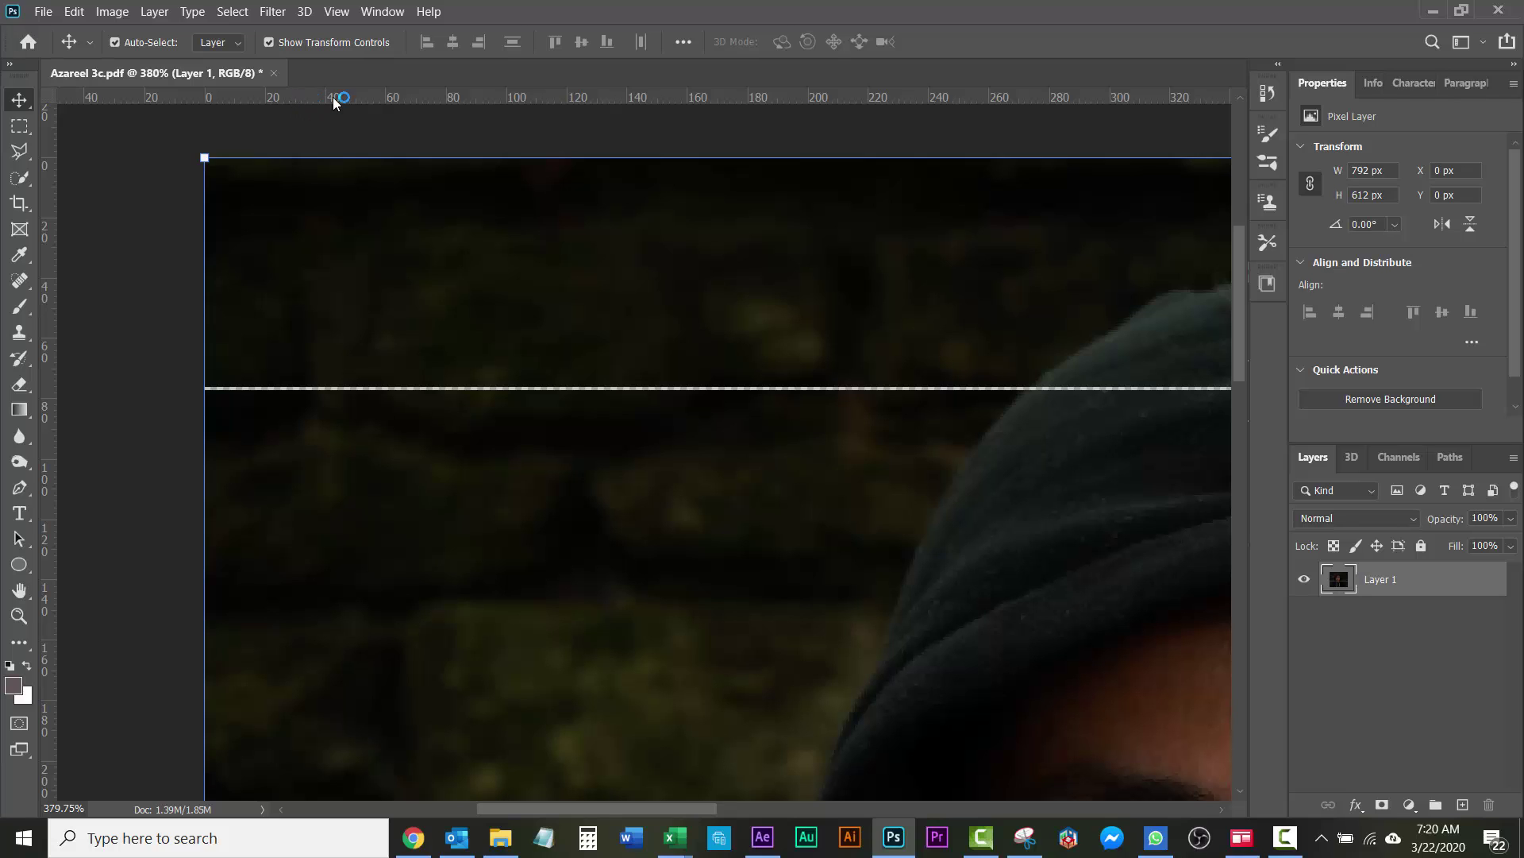
pyautogui.press('ctrl')
pyautogui.hotkey('ctrl', 'r')
pyautogui.hotkey('ctrl', 'r')
pyautogui.moveTo(365, 95); pyautogui.dragTo(344, 388)
pyautogui.moveTo(429, 688); pyautogui.dragTo(450, 367)
pyautogui.moveTo(479, 467); pyautogui.dragTo(451, 317)
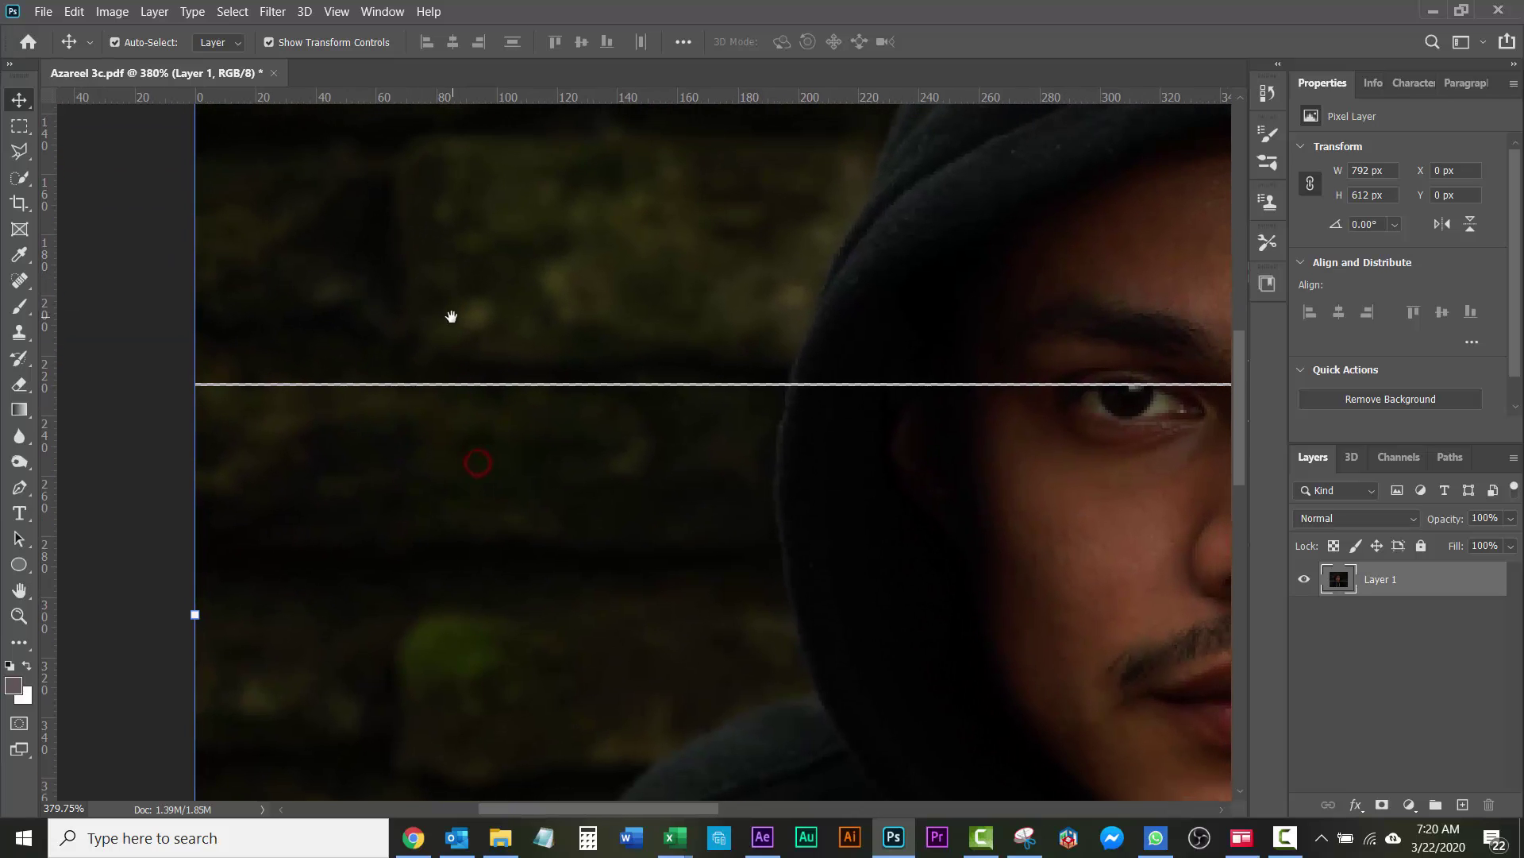
pyautogui.moveTo(350, 94); pyautogui.dragTo(397, 385)
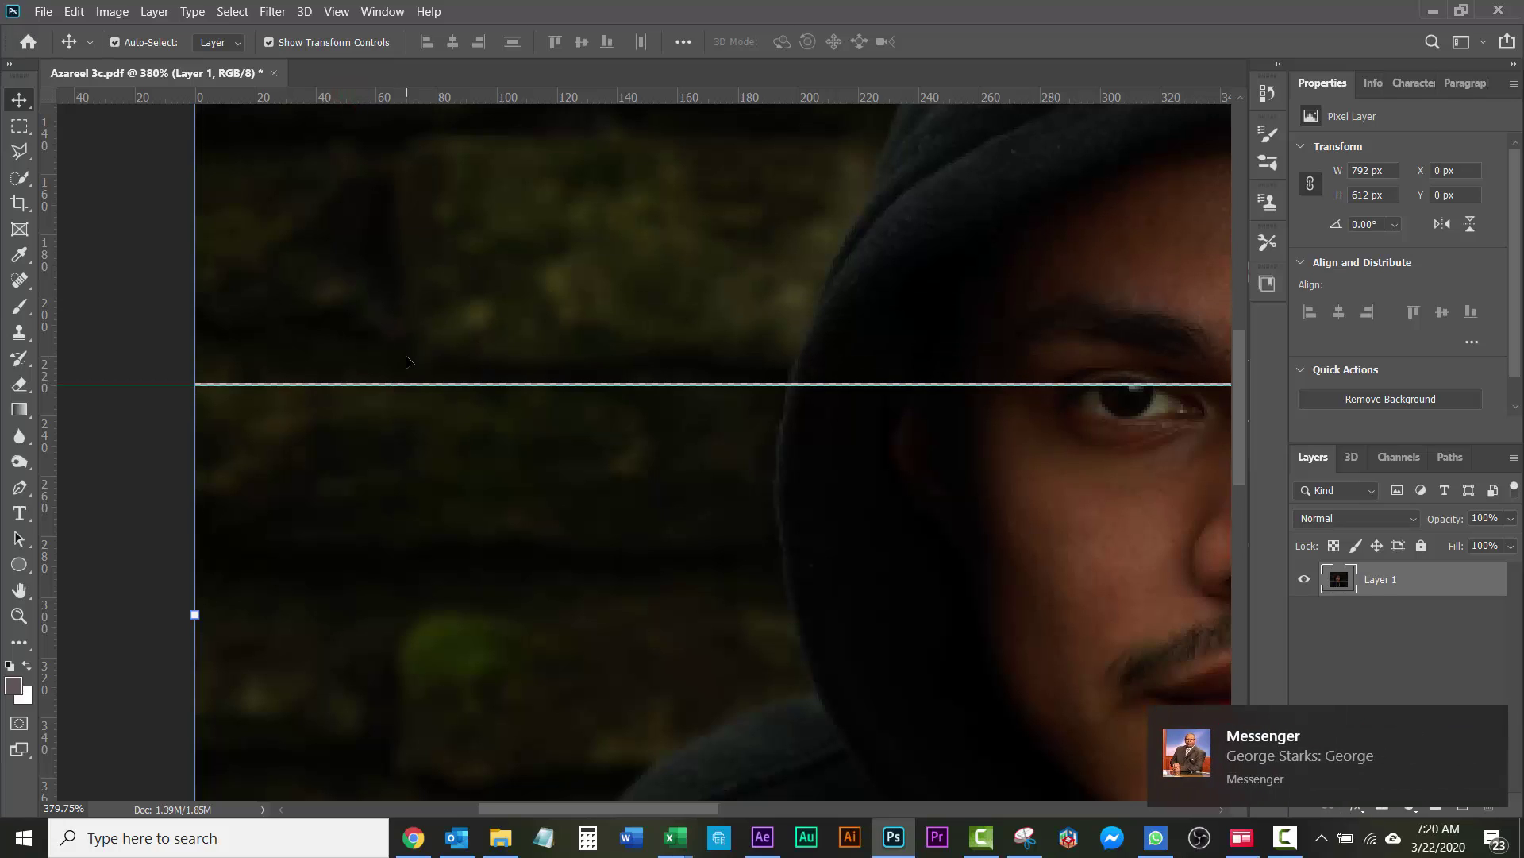
# Place horizontal guides exactly along the third and fourth white lines in the lower half of the image
pyautogui.moveTo(401, 95); pyautogui.dragTo(435, 482)
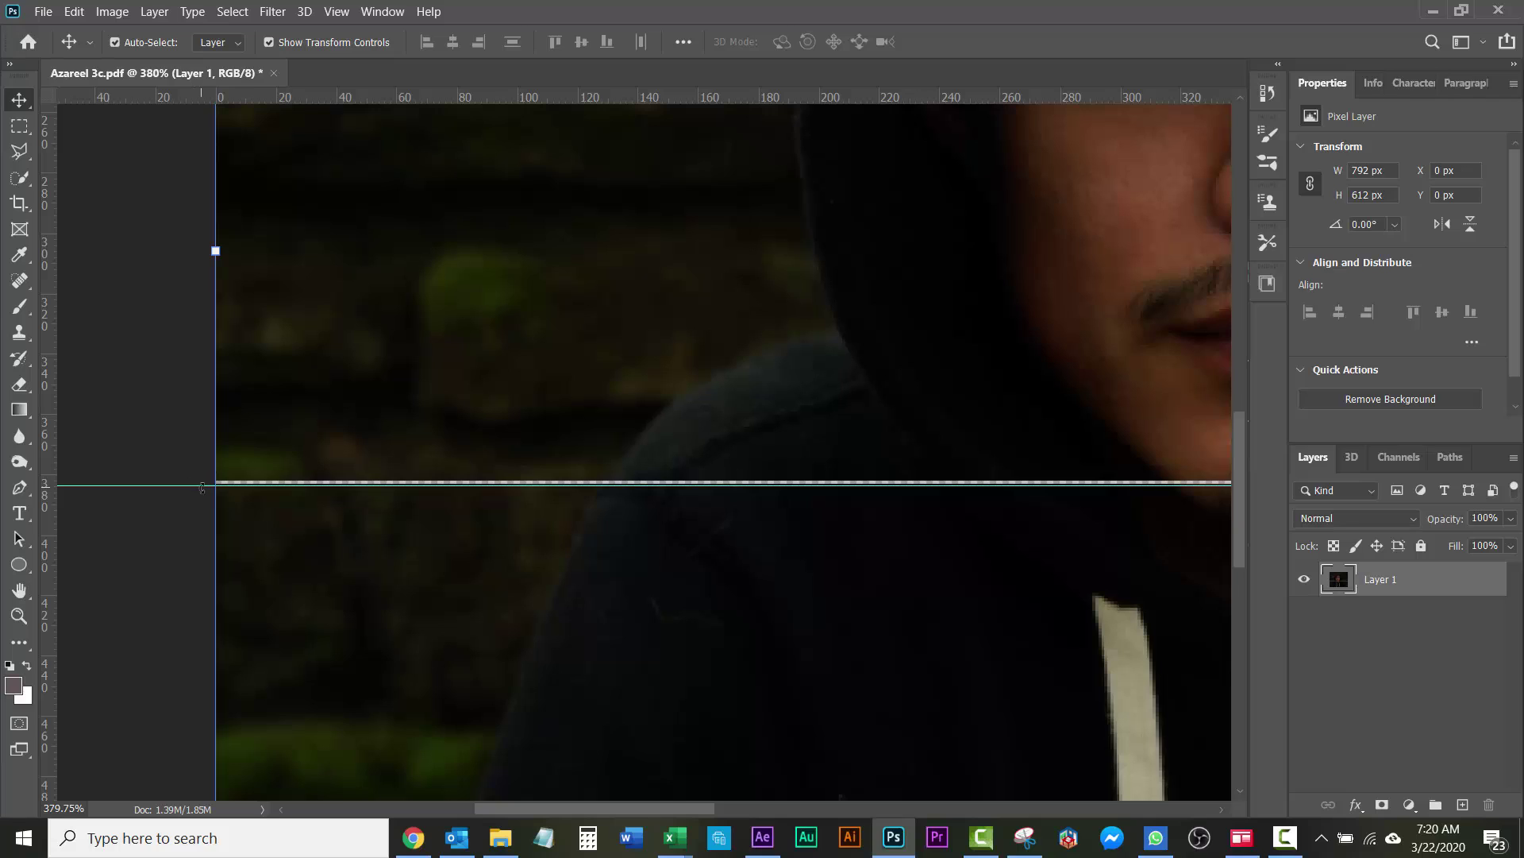
pyautogui.moveTo(280, 485); pyautogui.dragTo(269, 481)
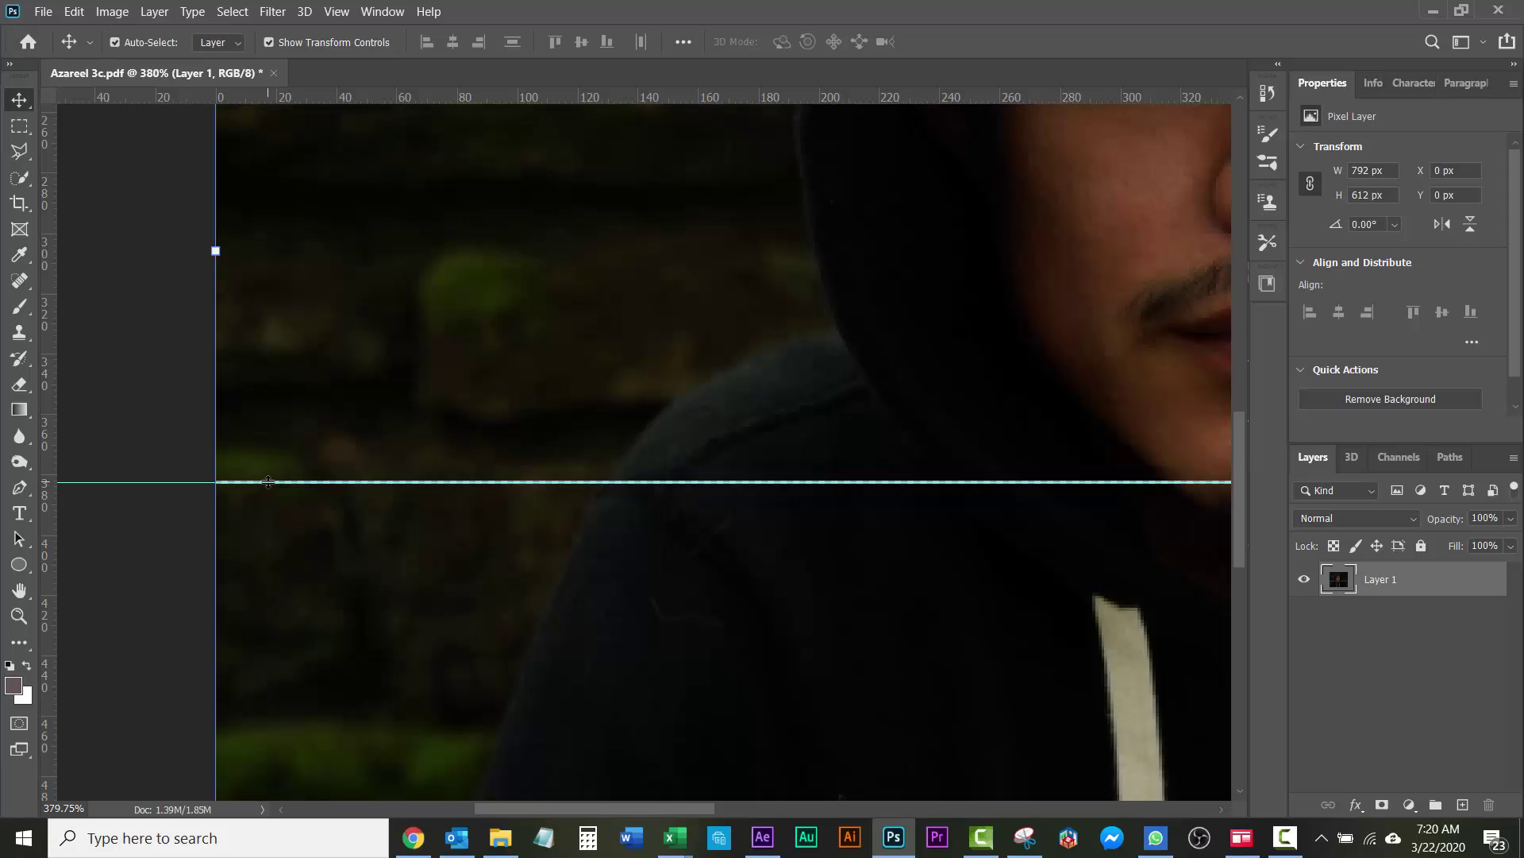
pyautogui.scroll(-1, 271, 486)
pyautogui.moveTo(422, 627); pyautogui.dragTo(469, 248)
pyautogui.moveTo(470, 97); pyautogui.dragTo(449, 518)
pyautogui.scroll(-10, 451, 435)
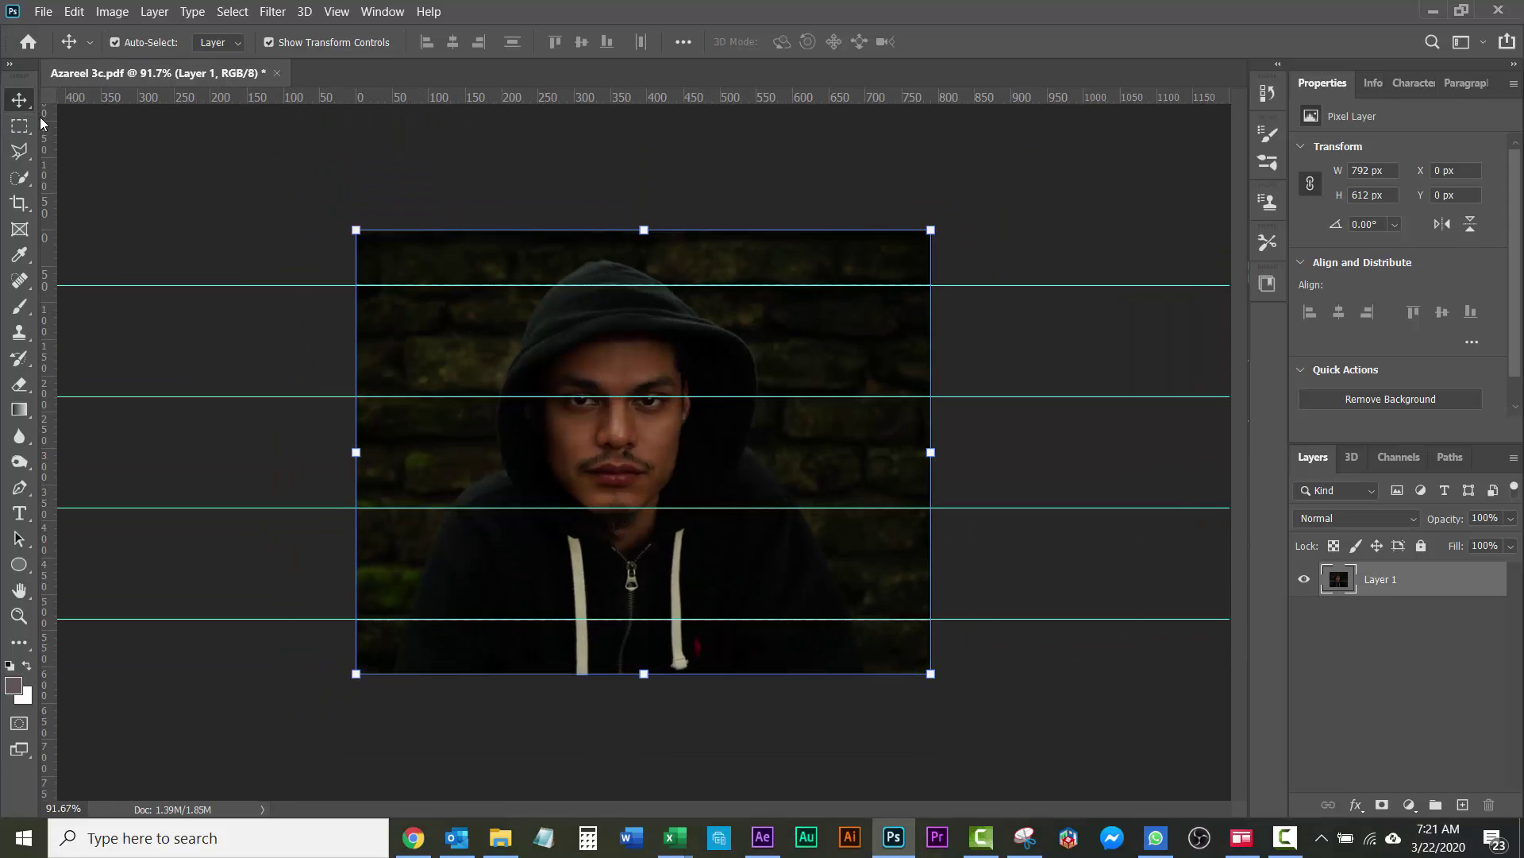
# Marquee-select the full-width strip above the first guide and nudge it down 1 px to cover the white line
pyautogui.click(18, 128)
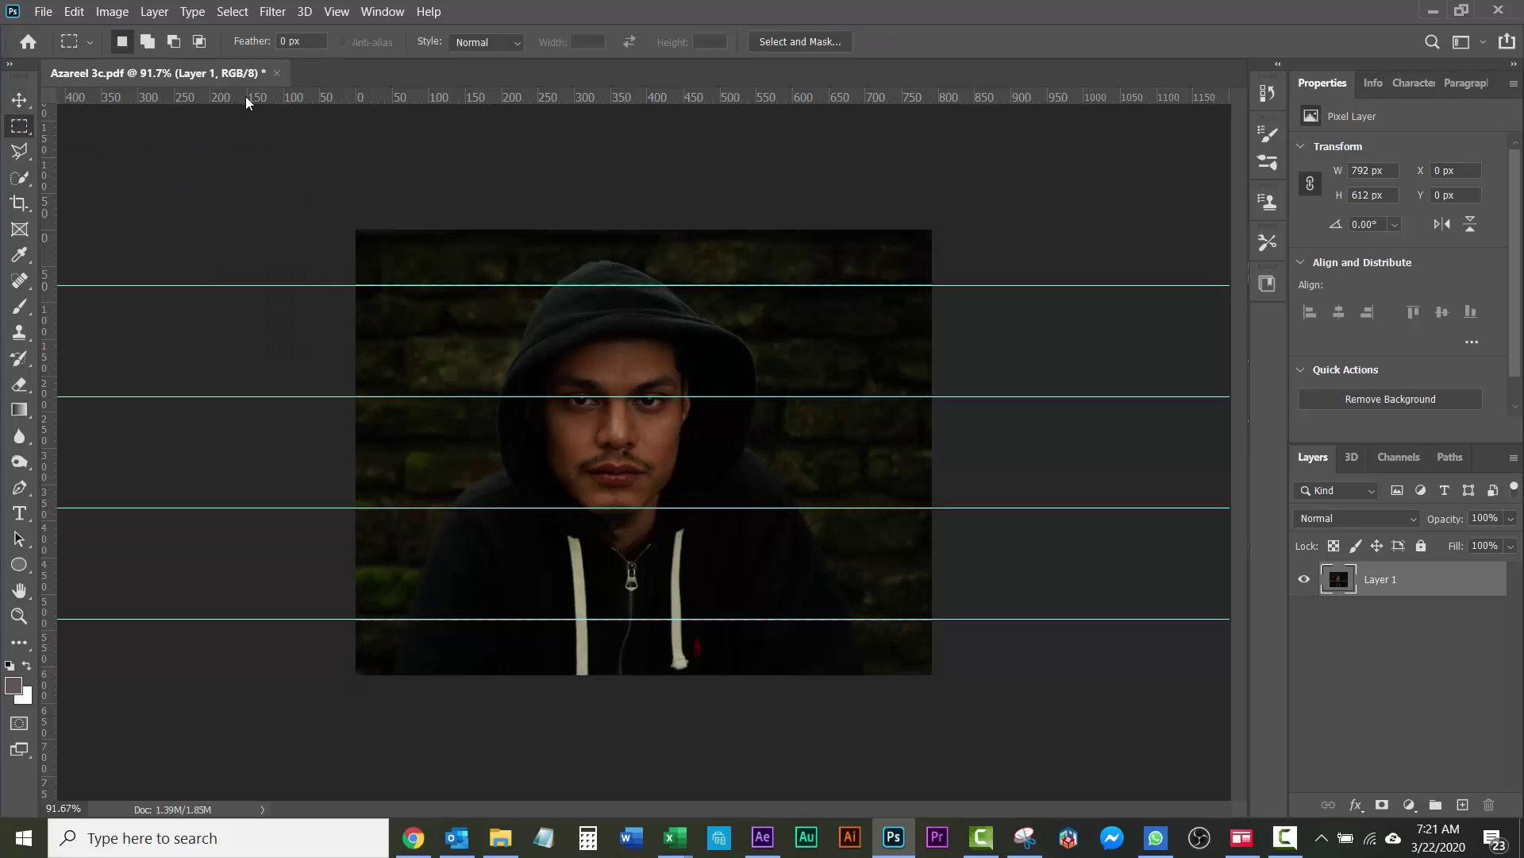
pyautogui.moveTo(323, 165); pyautogui.dragTo(964, 277)
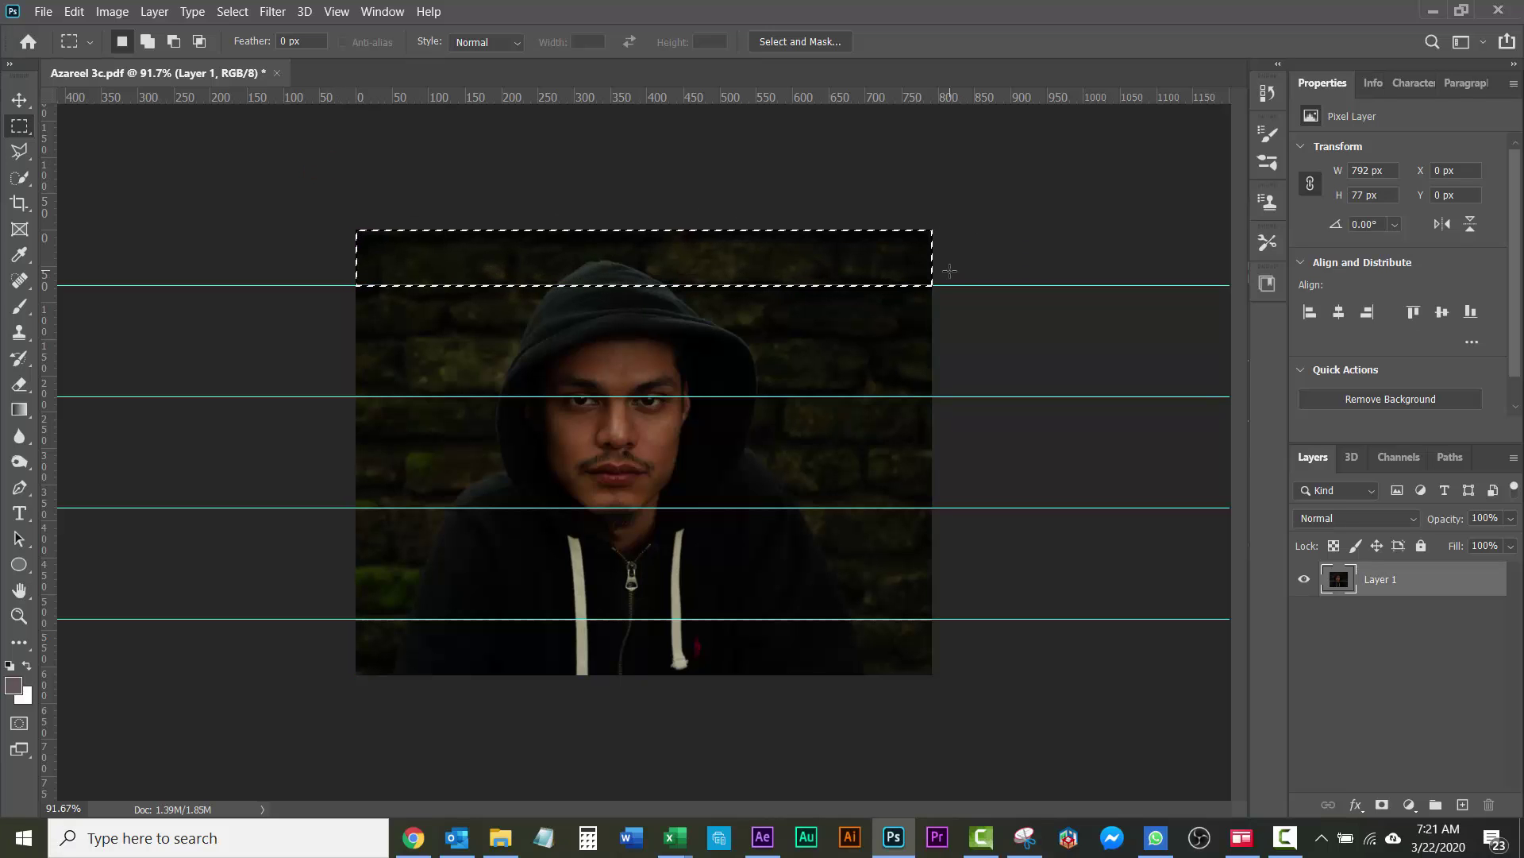
pyautogui.scroll(10, 363, 270)
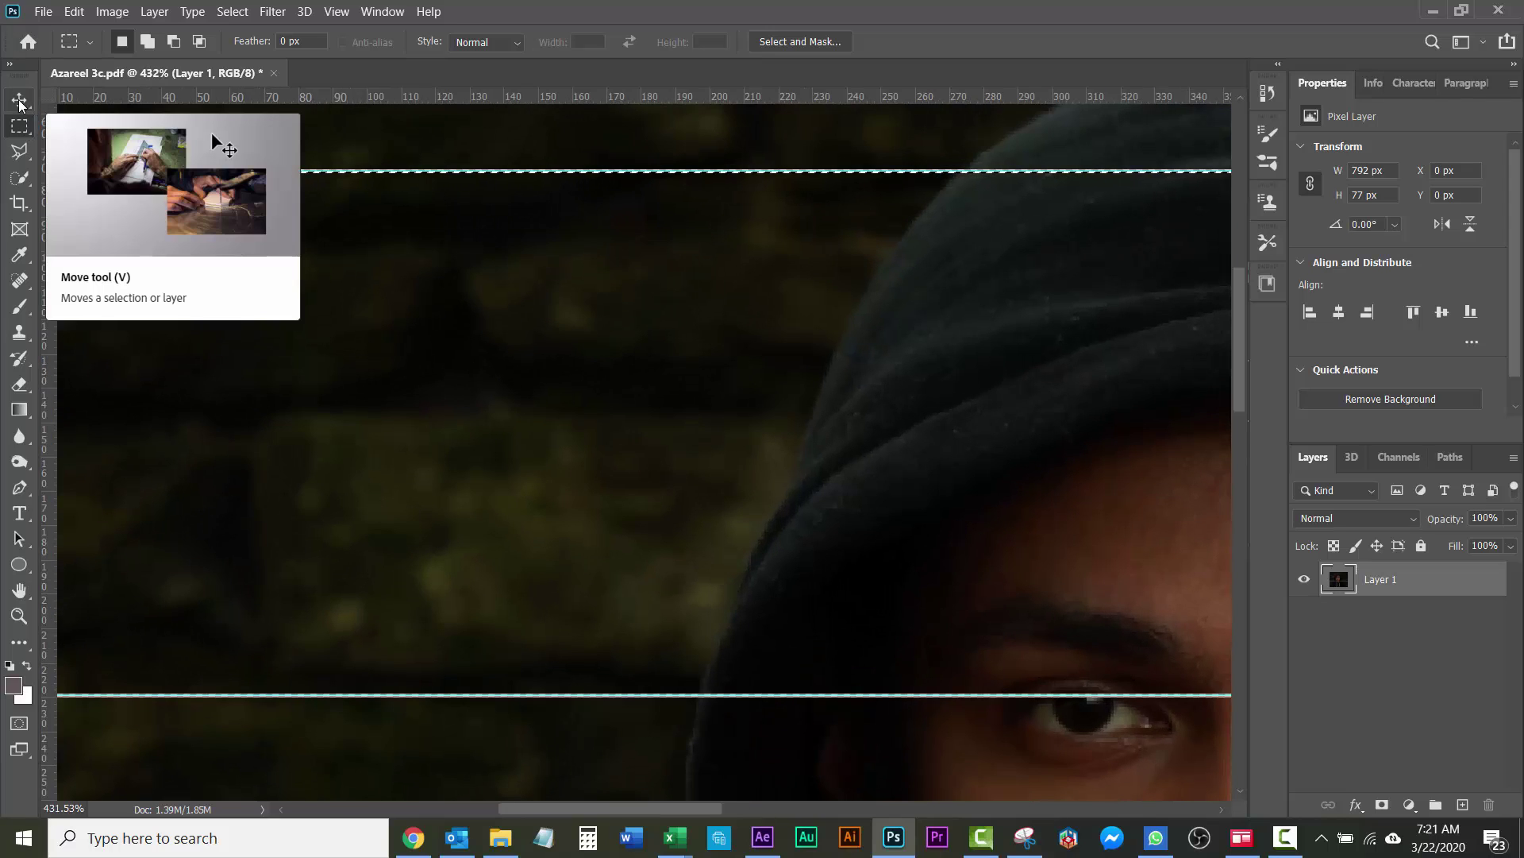
pyautogui.click(17, 101)
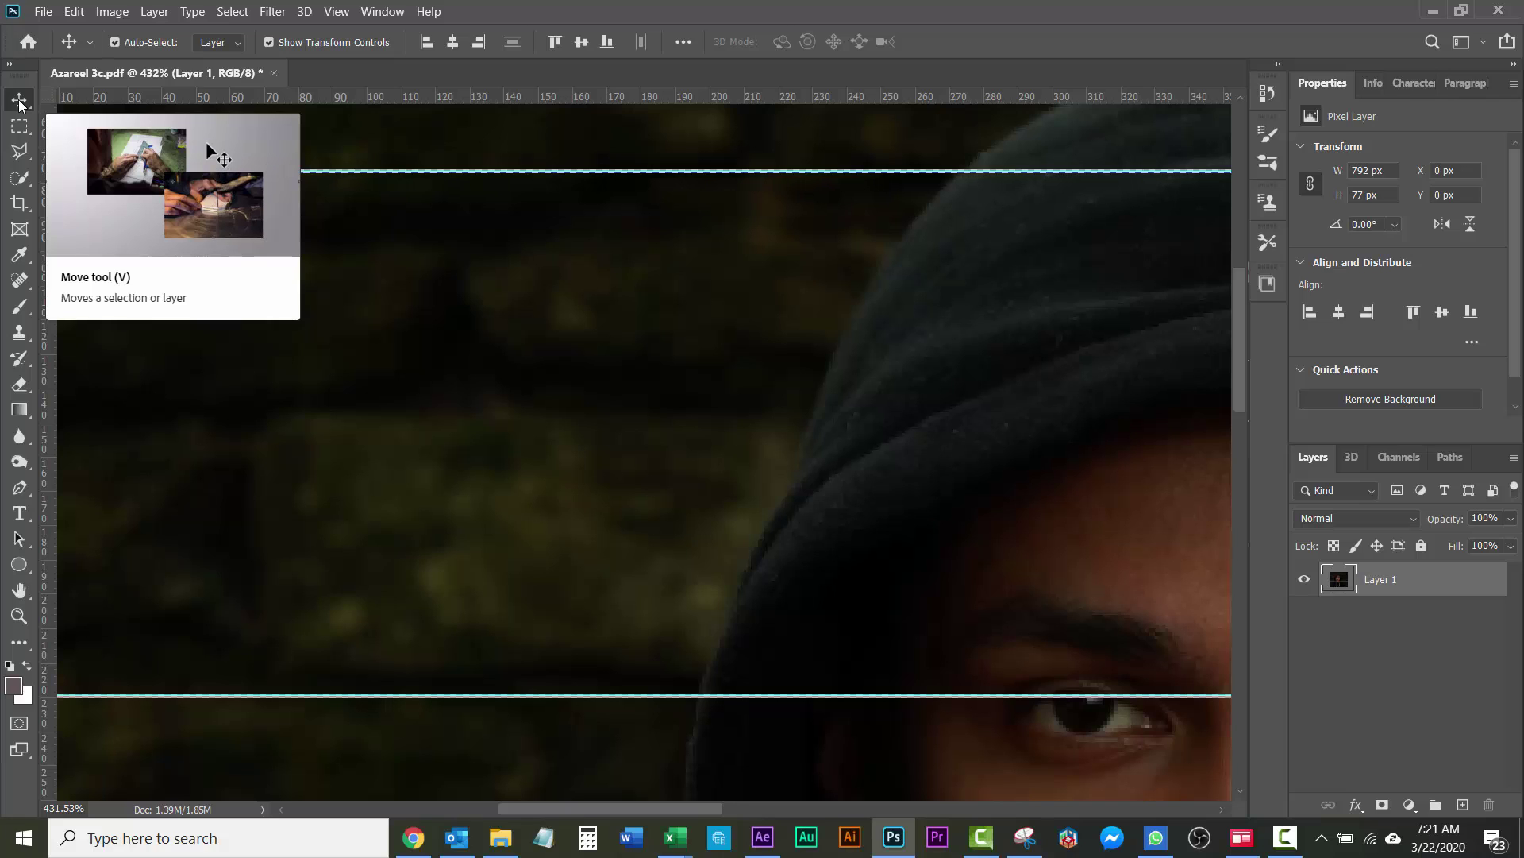
pyautogui.press('Down')
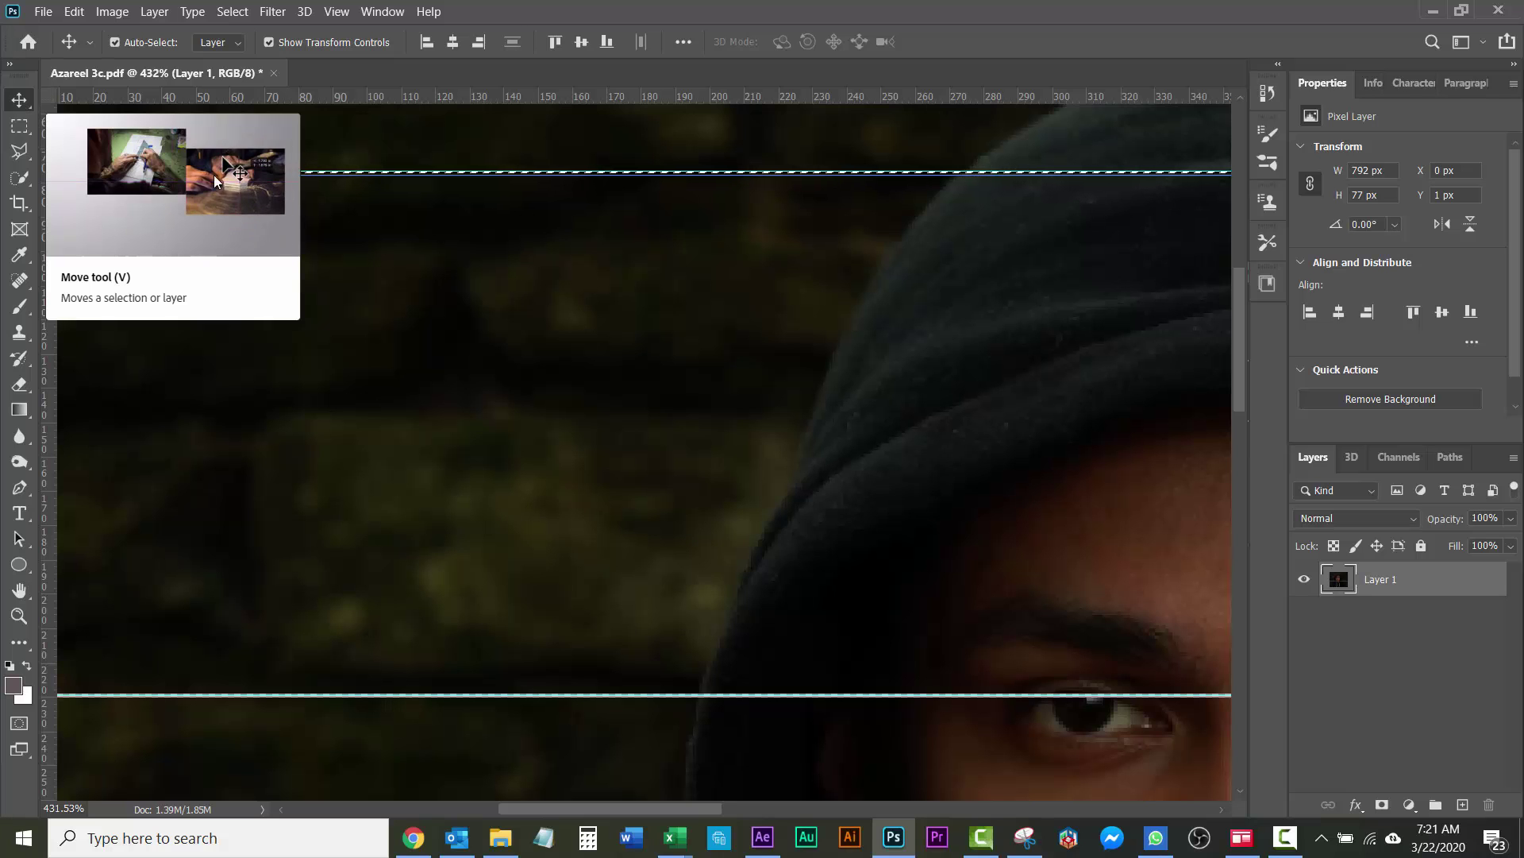
pyautogui.scroll(-5, 456, 417)
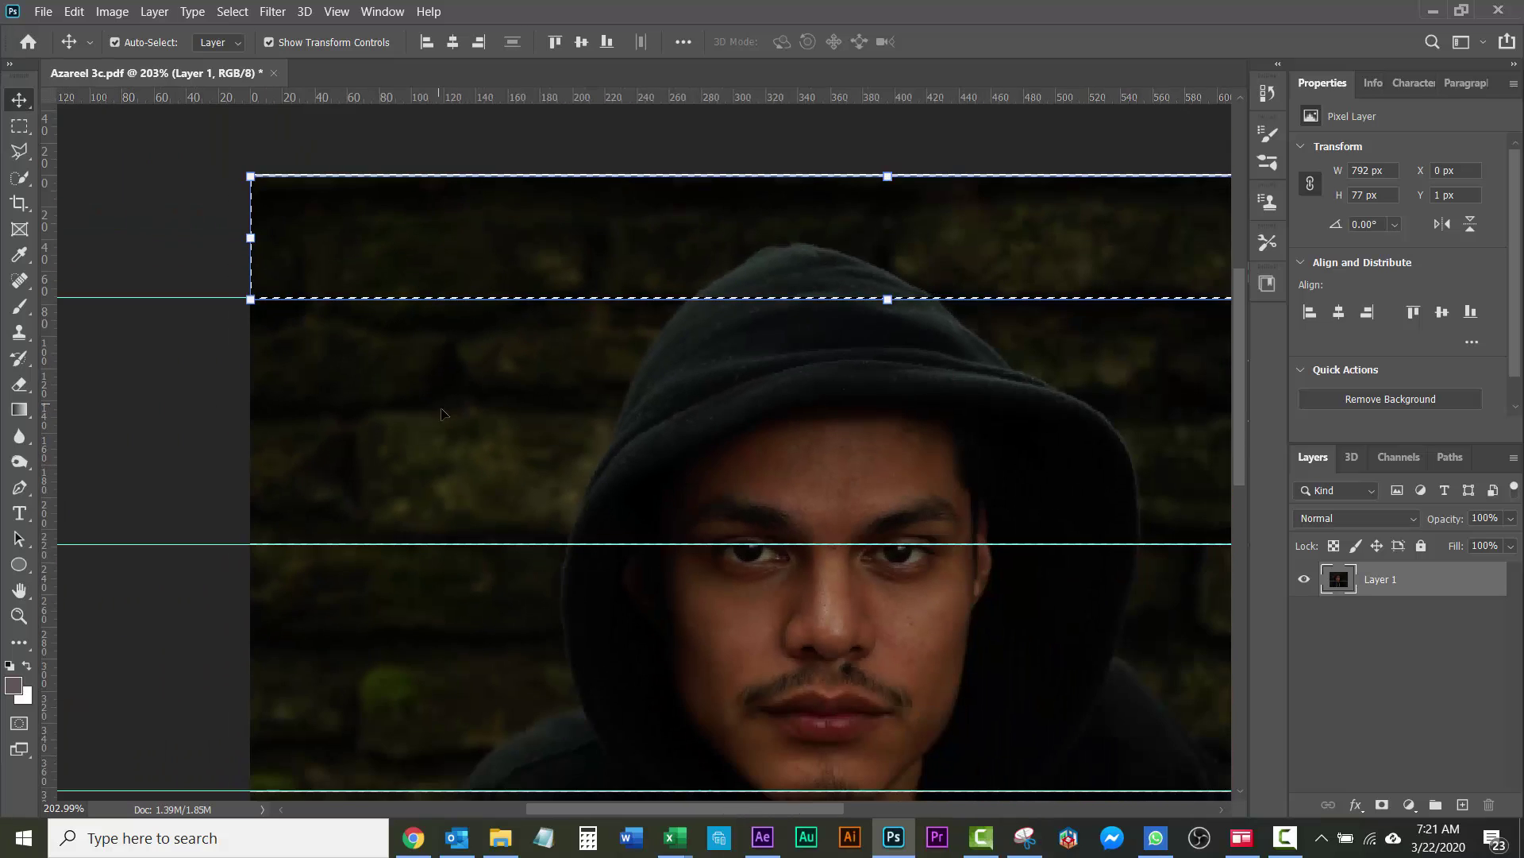
pyautogui.scroll(1, 643, 405)
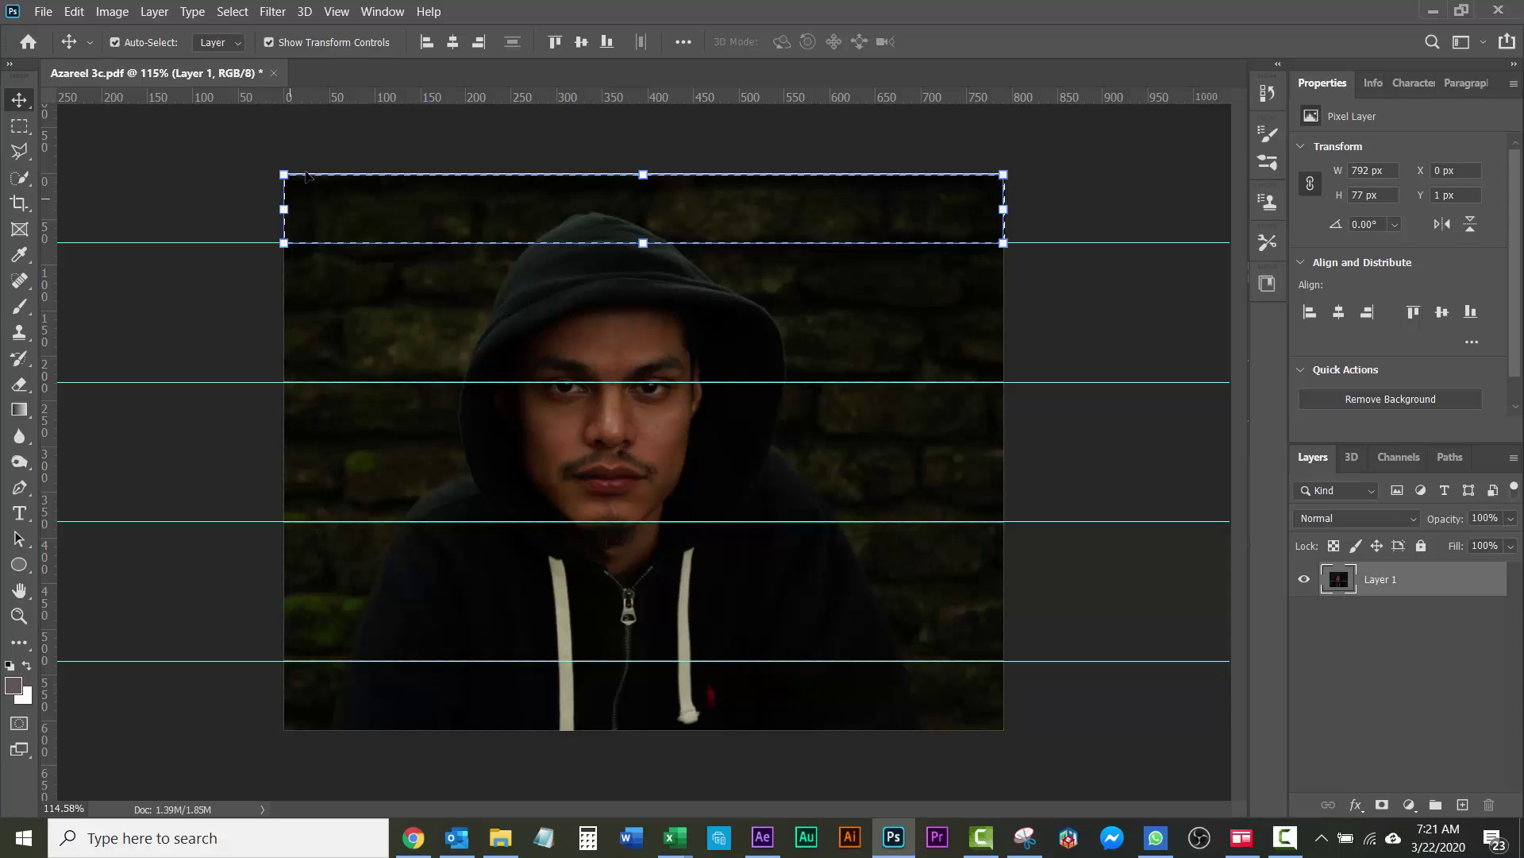
# Select the image from its upper edge down to the second guide and nudge it down 1 px over the line
pyautogui.click(19, 126)
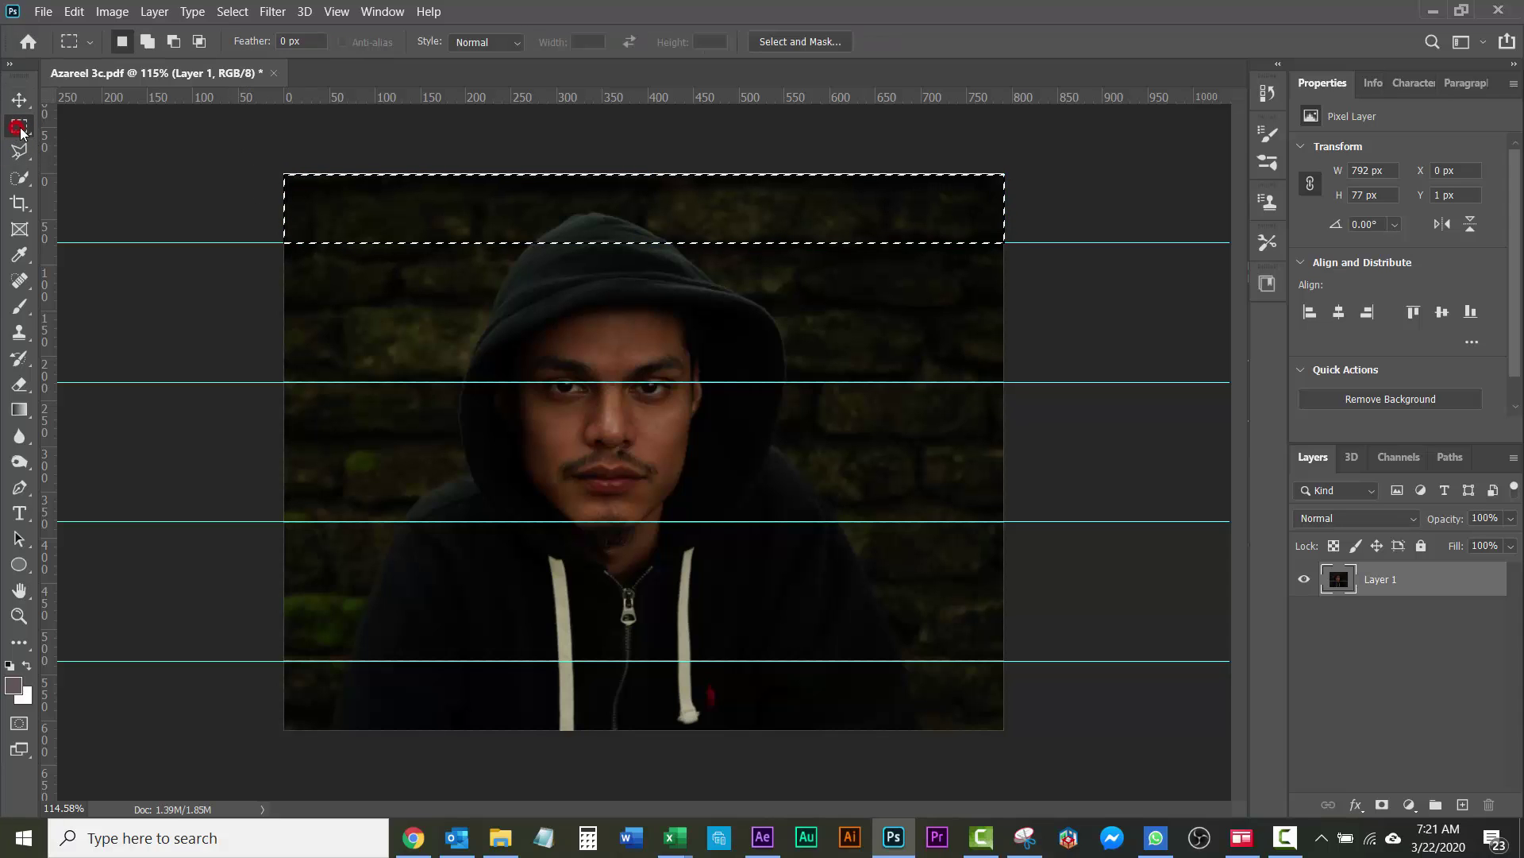
pyautogui.moveTo(285, 173); pyautogui.dragTo(1050, 383)
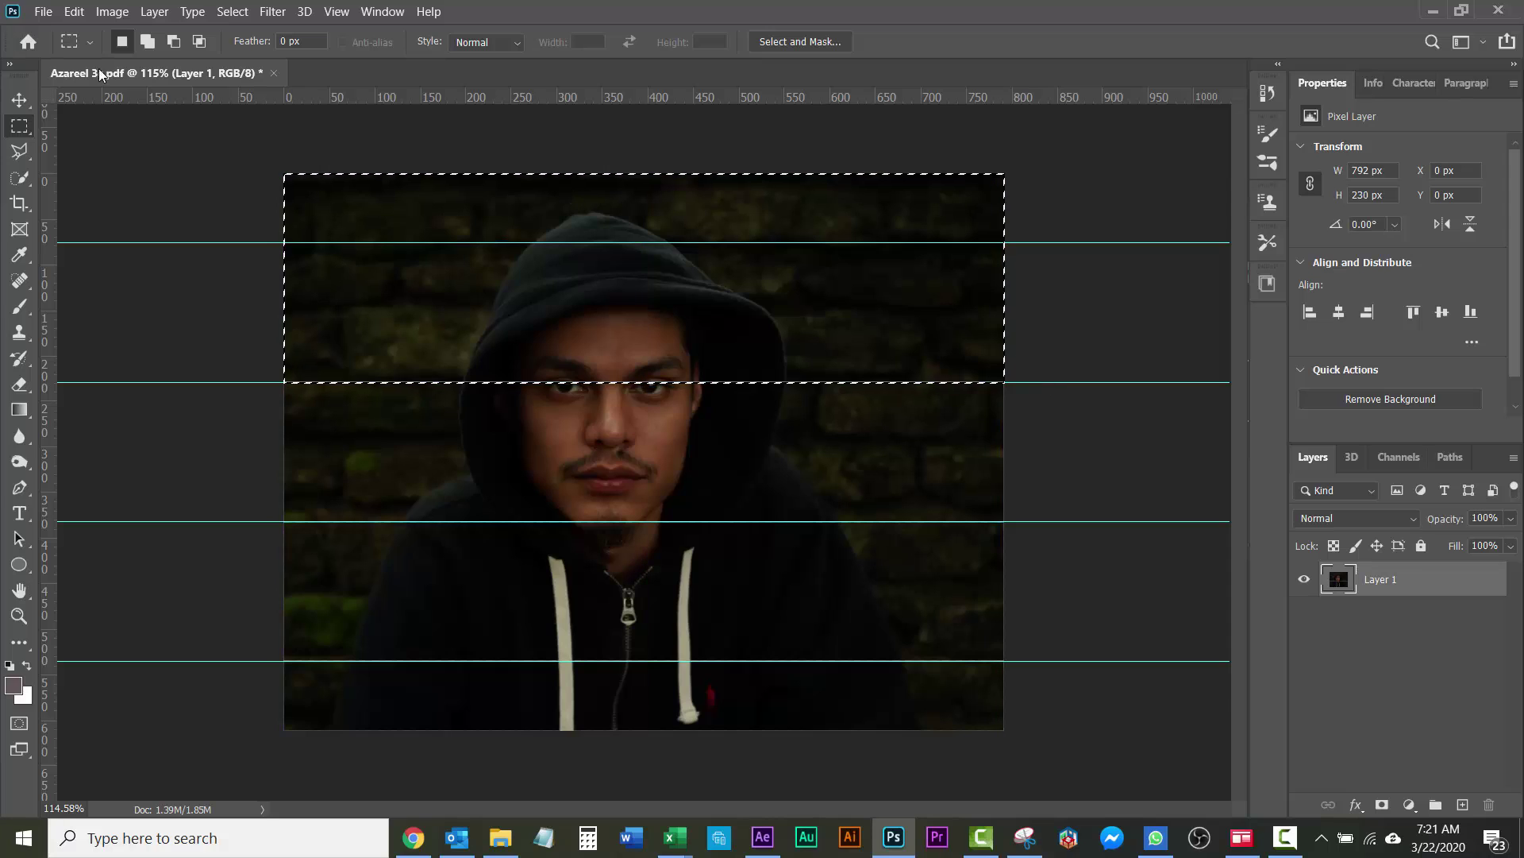
pyautogui.click(20, 99)
pyautogui.press('Down')
pyautogui.press('Down')
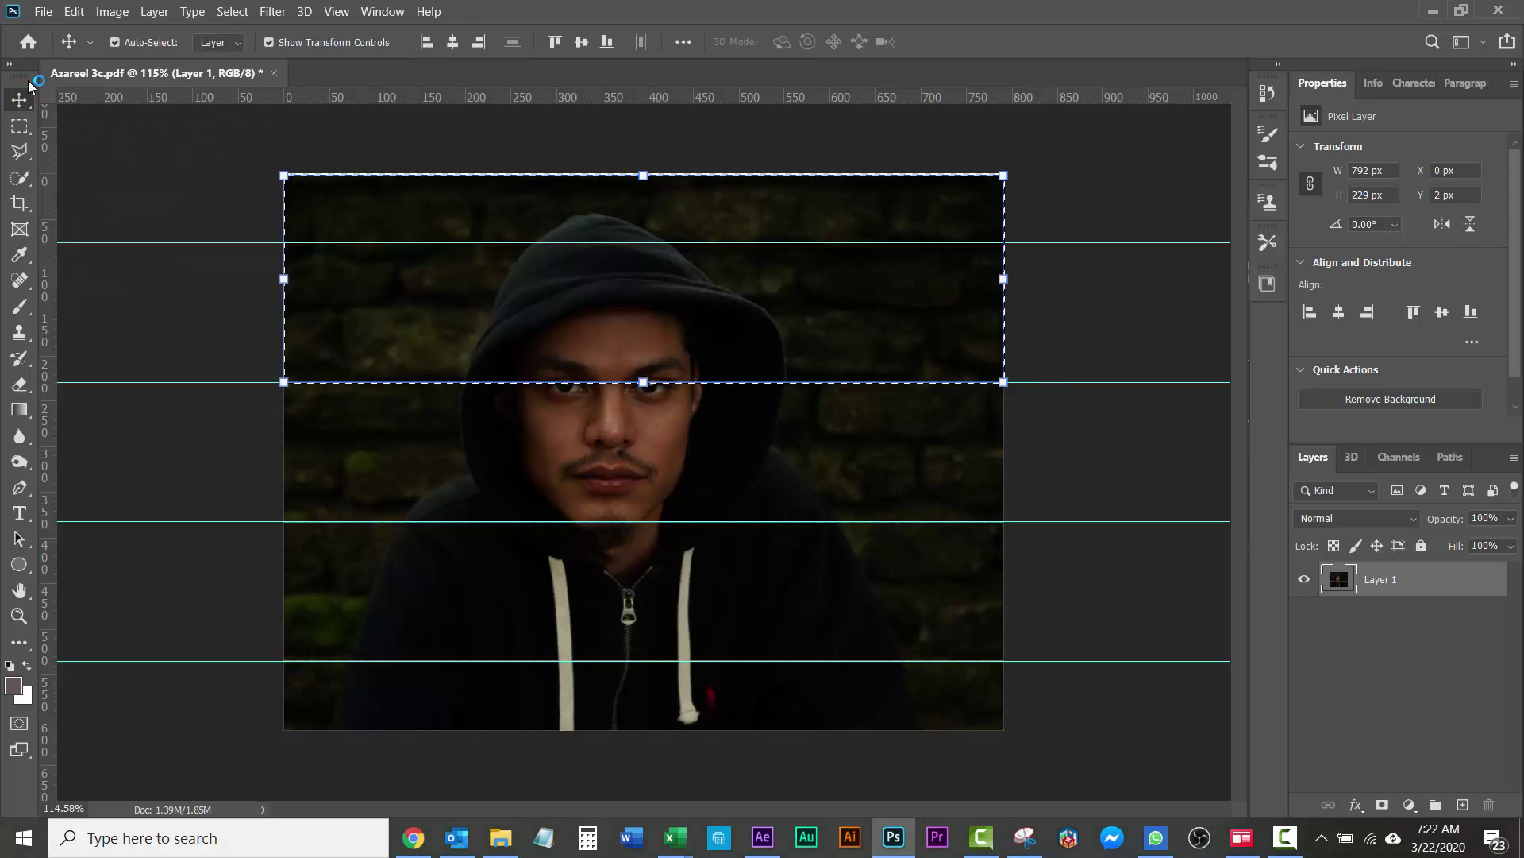
# Cover the lines at the third and fourth guides by selecting the image area above each and nudging it down 1 px
pyautogui.click(19, 126)
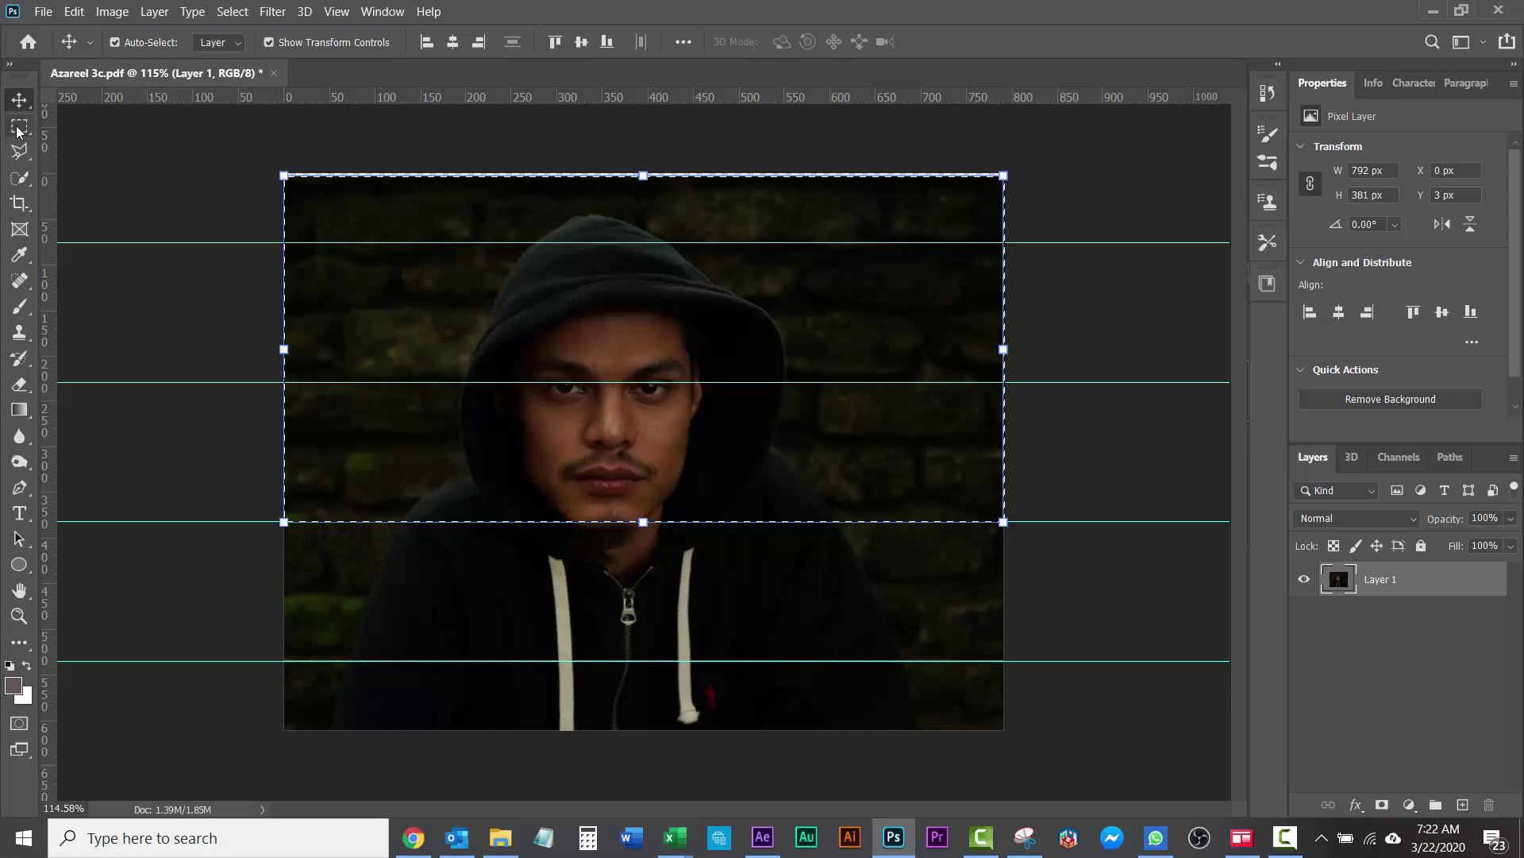
pyautogui.moveTo(284, 173); pyautogui.dragTo(1078, 654)
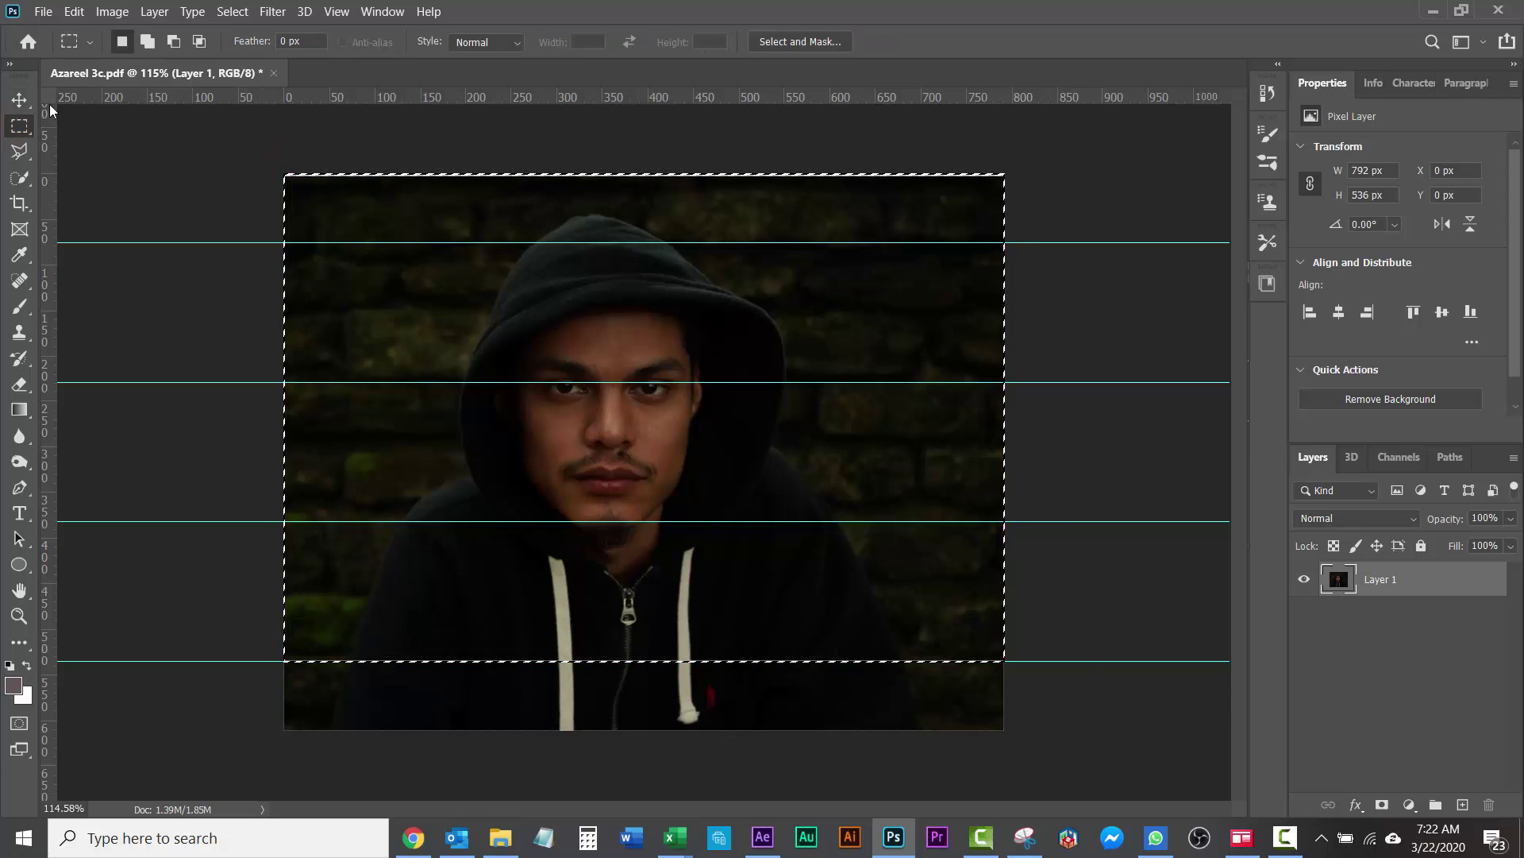
pyautogui.click(19, 100)
pyautogui.press('Down')
pyautogui.press('Down')
pyautogui.press('Down')
pyautogui.press('Down')
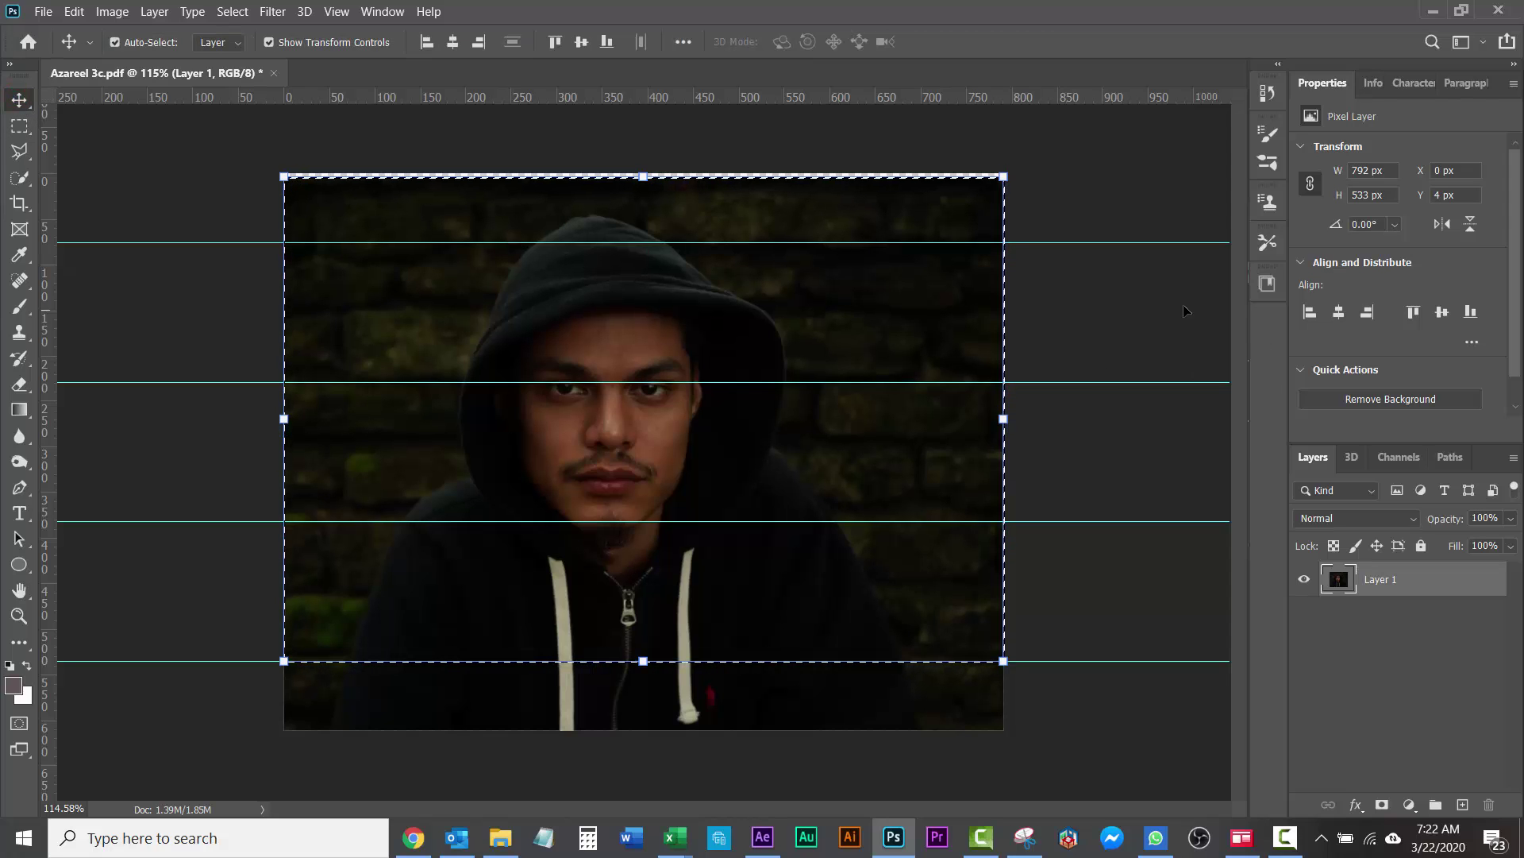
# Clear the marquee selection and hide the guides
pyautogui.hotkey('ctrl', 'd')
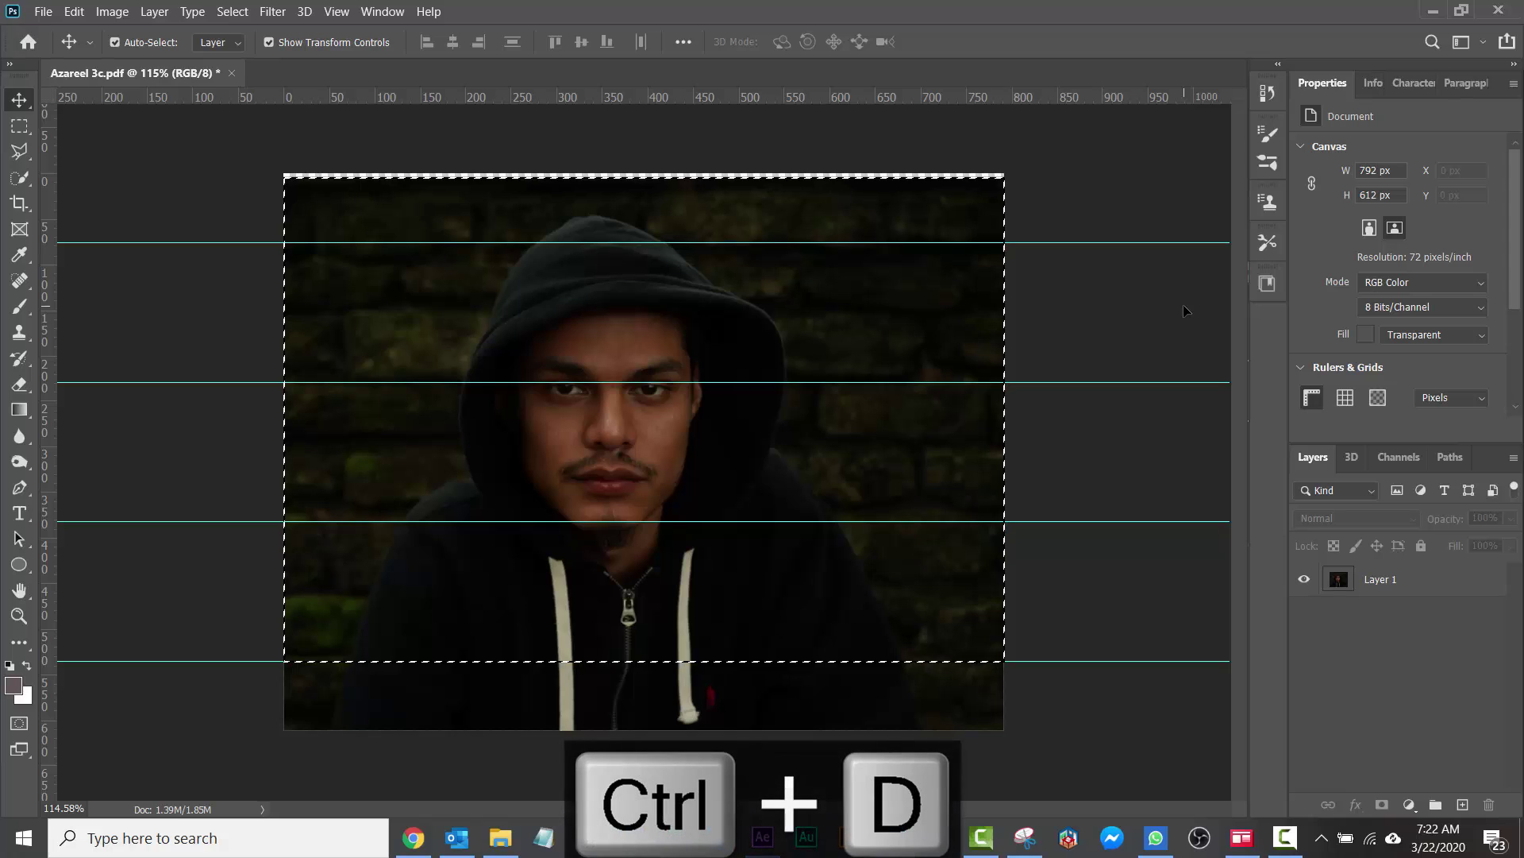
pyautogui.hotkey('ctrl', 'd')
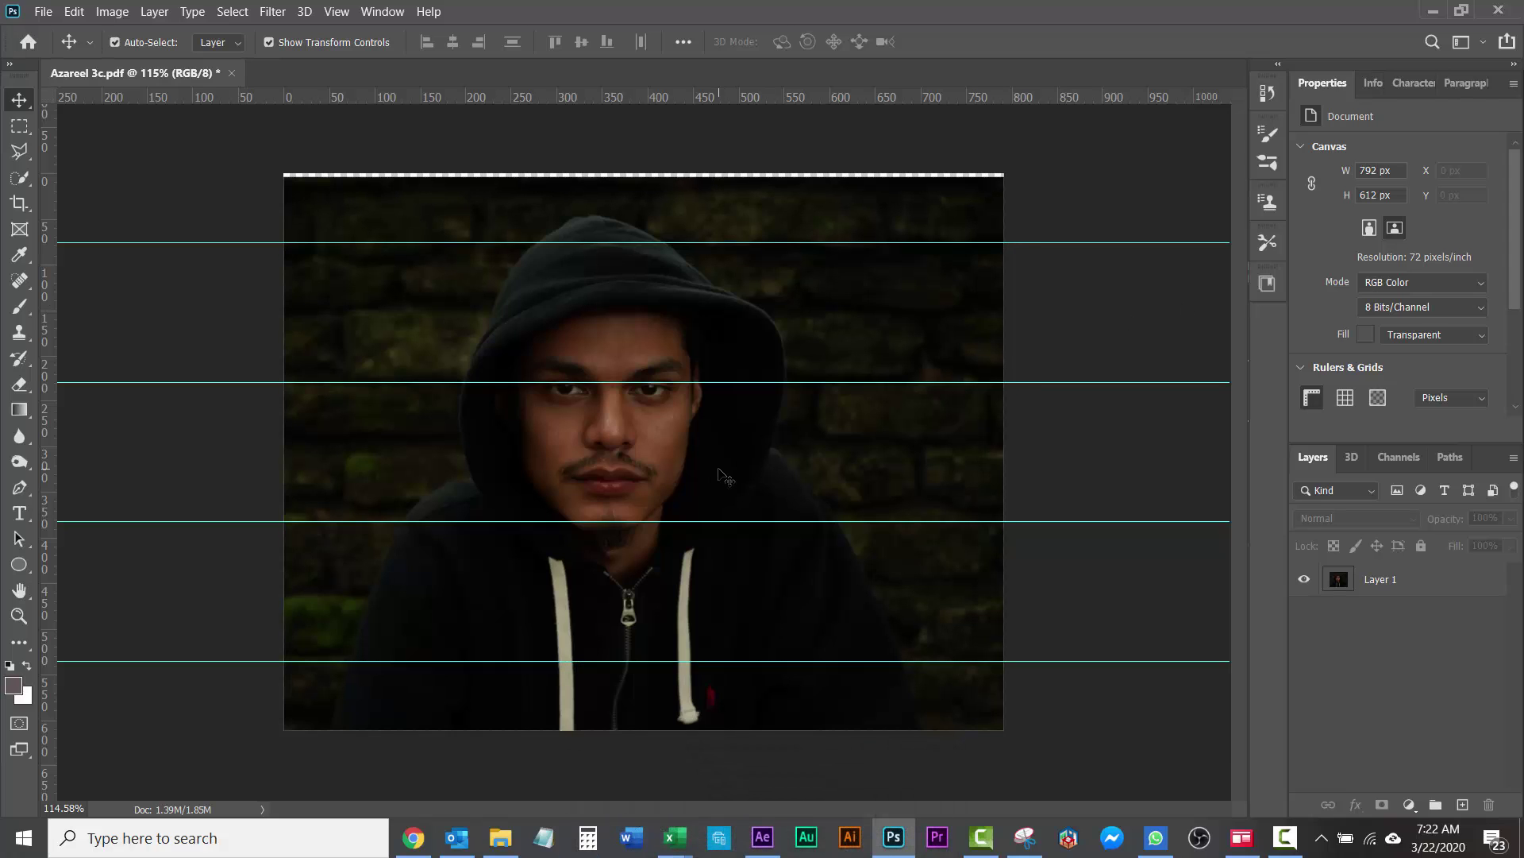
pyautogui.hotkey('ctrl', 'h')
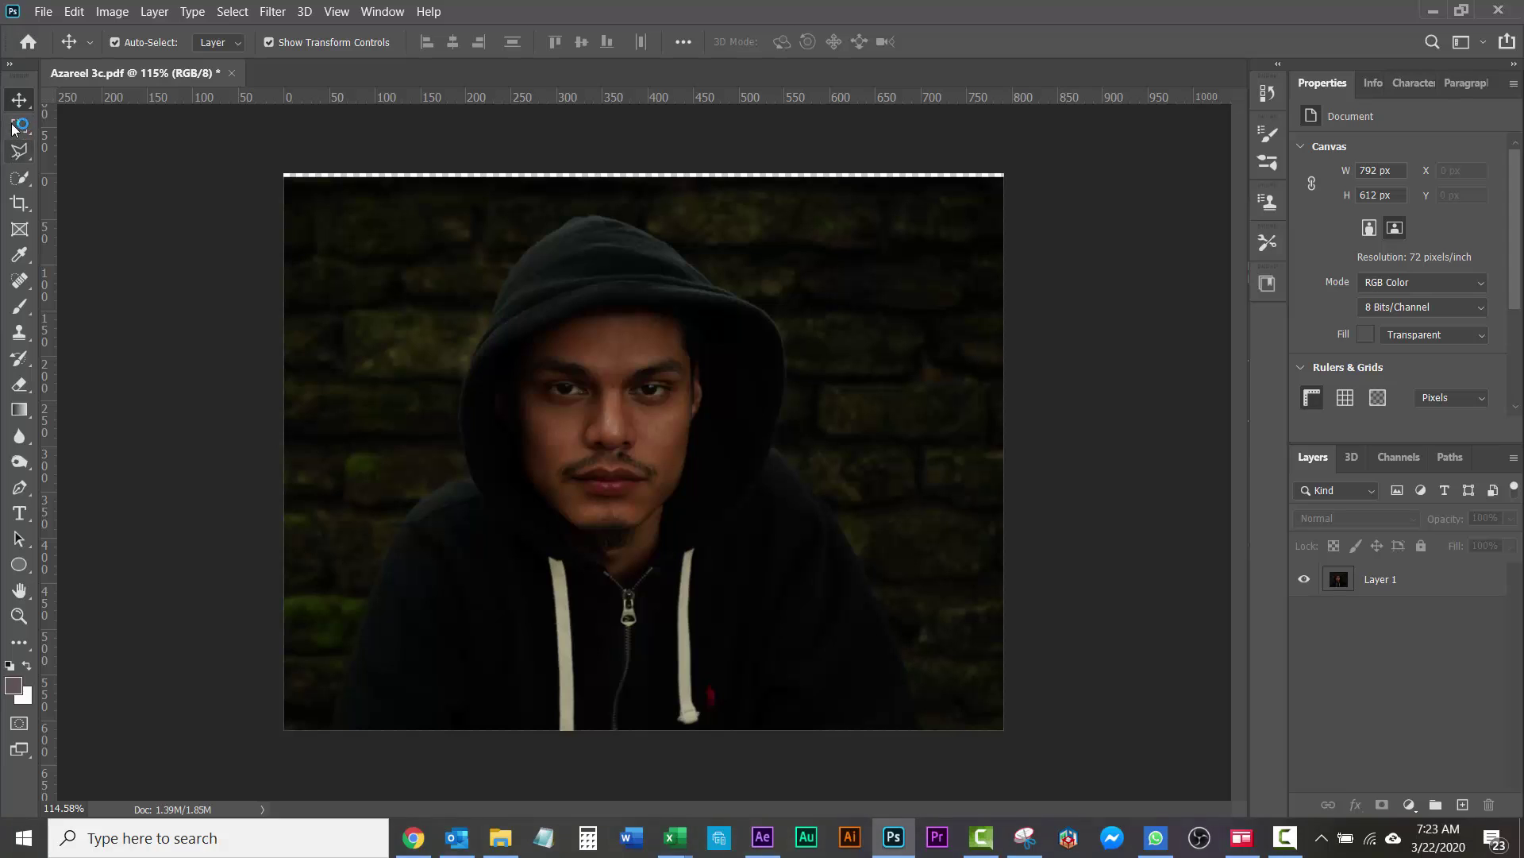
# Crop away the transparent strip along the image's upper edge, making the canvas 792 × 608 px
pyautogui.click(20, 205)
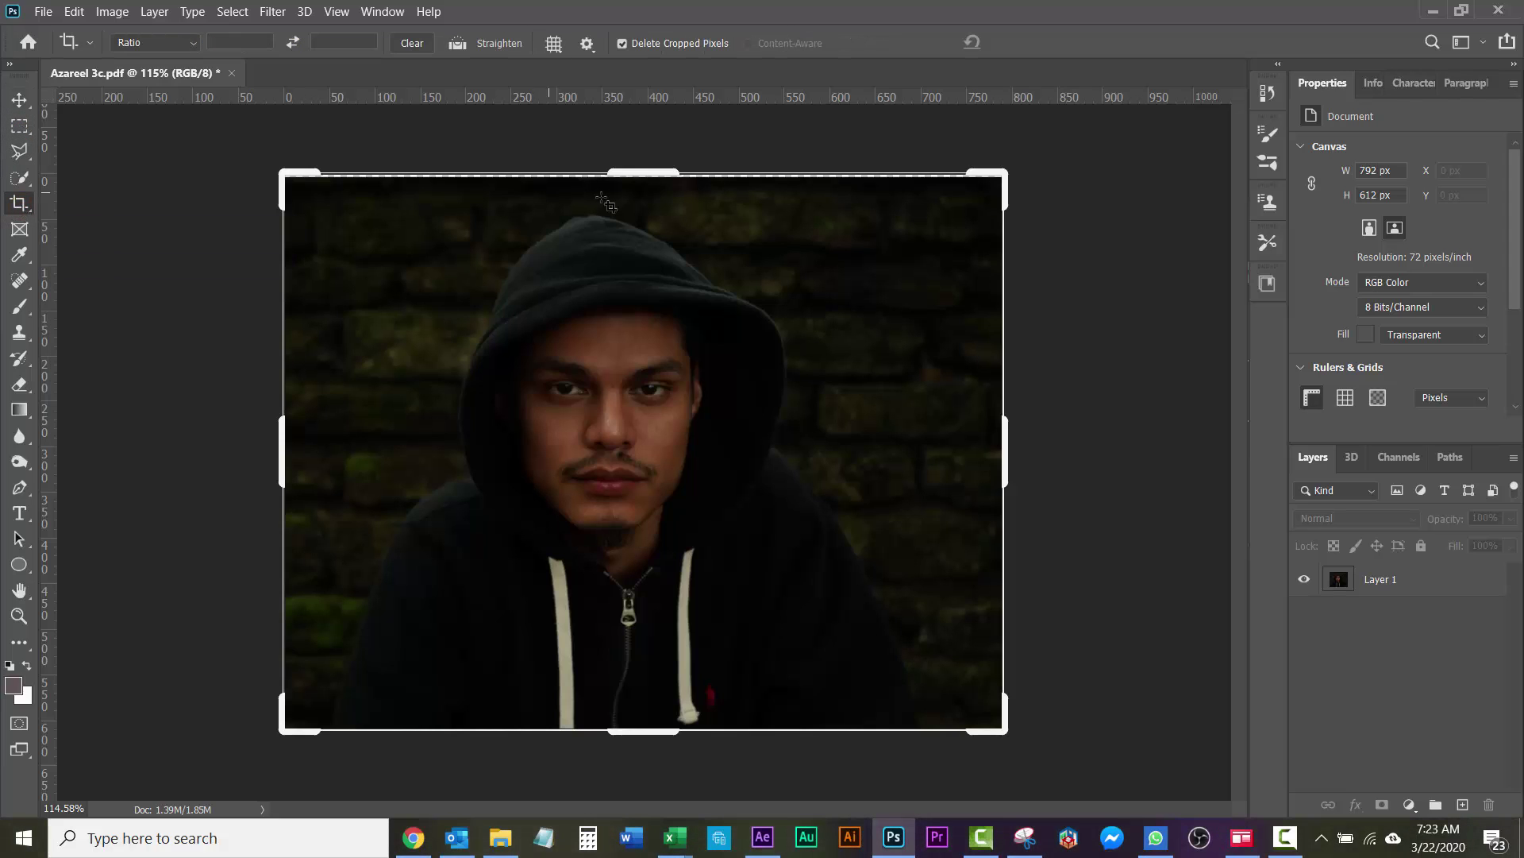
pyautogui.moveTo(641, 175); pyautogui.dragTo(637, 184)
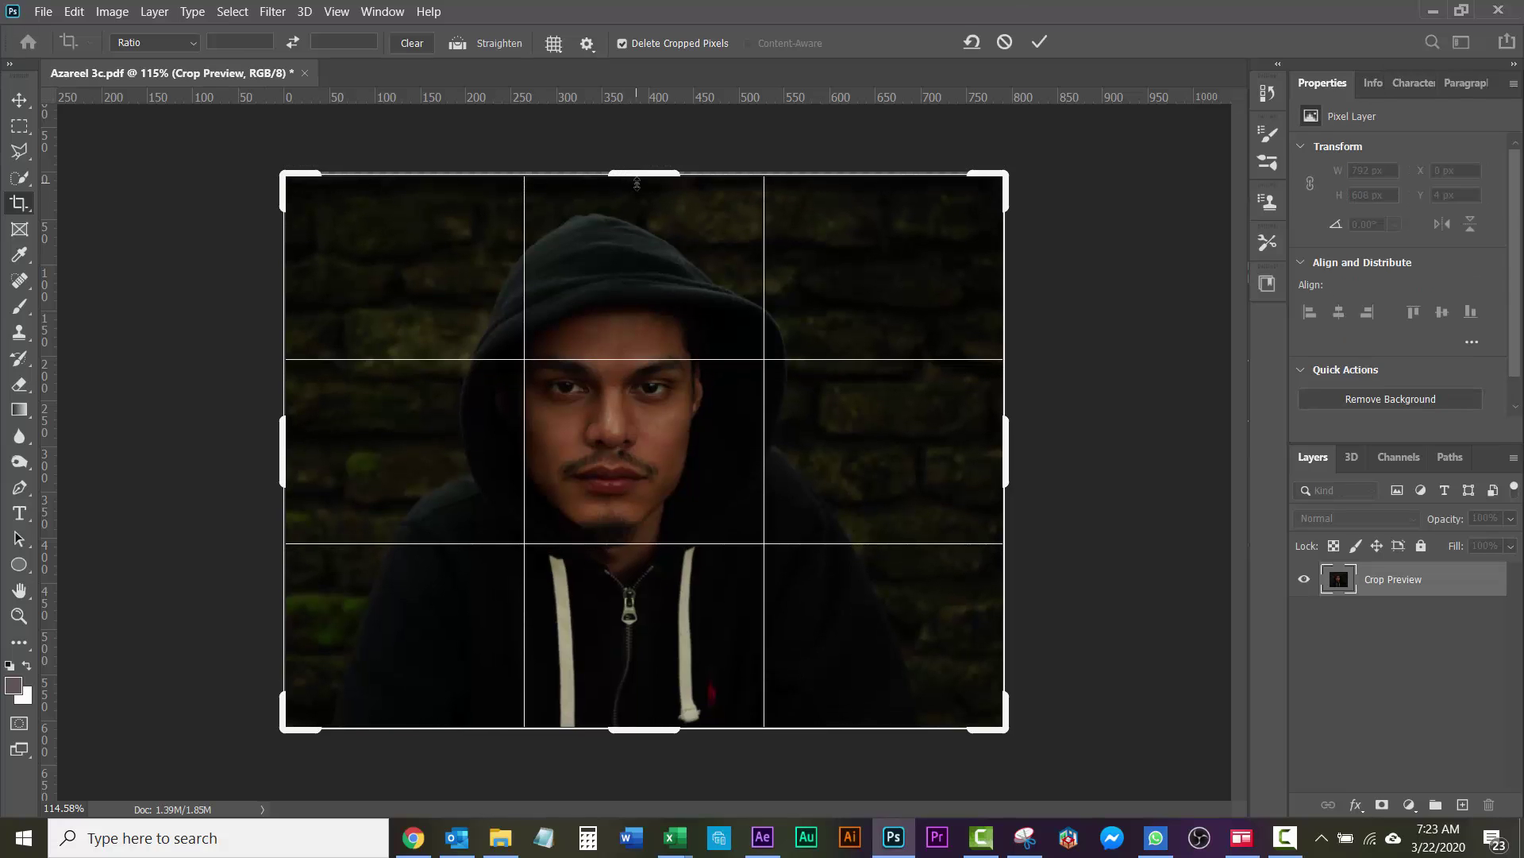
pyautogui.click(1041, 42)
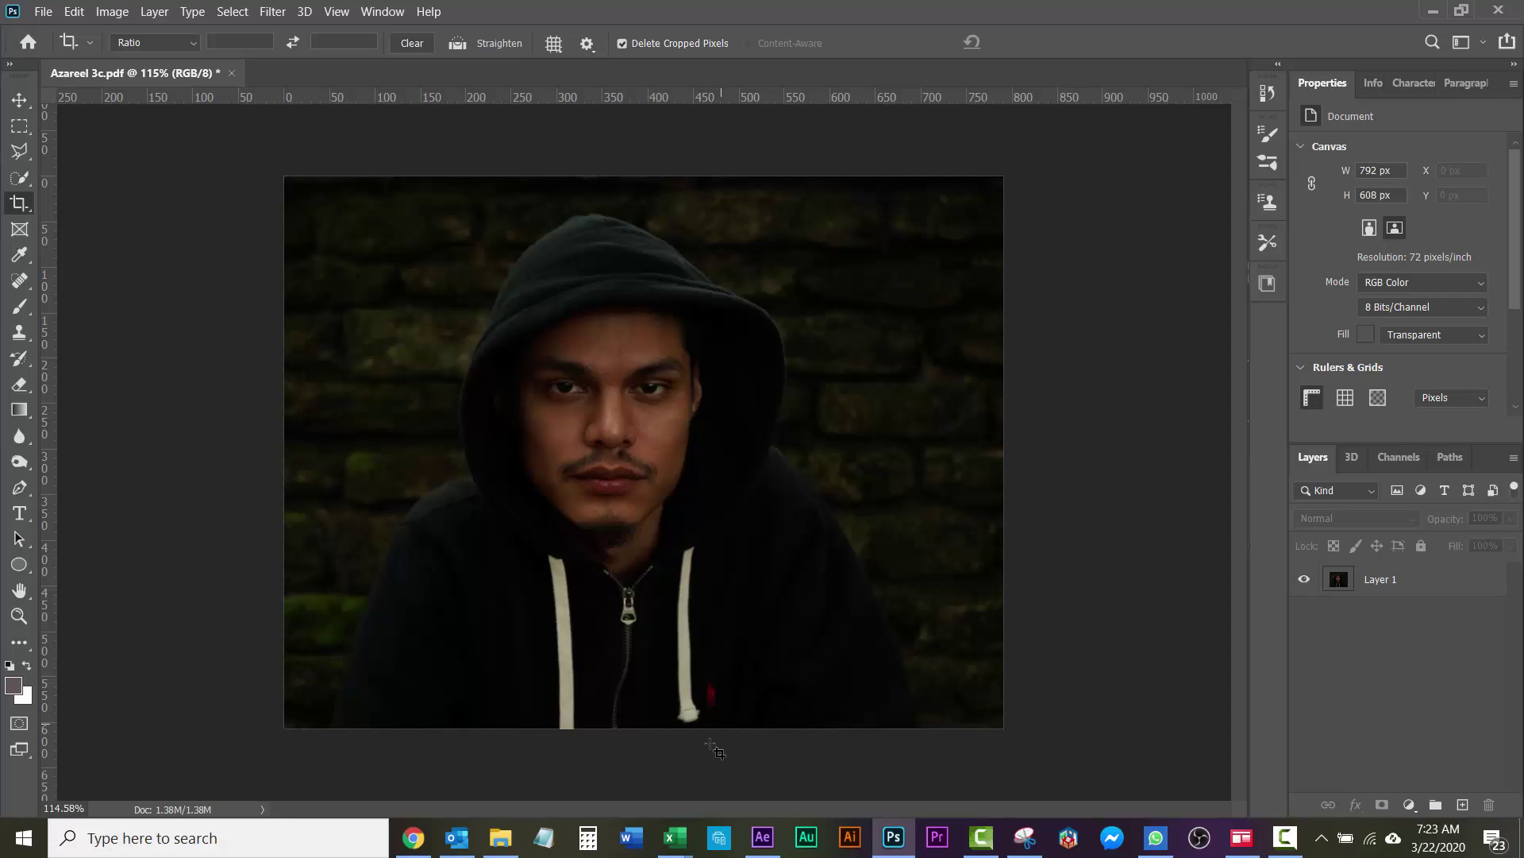
# Switch to After Effects and move the Azareel 3c composition's current time to 0;00;00;00
pyautogui.click(760, 840)
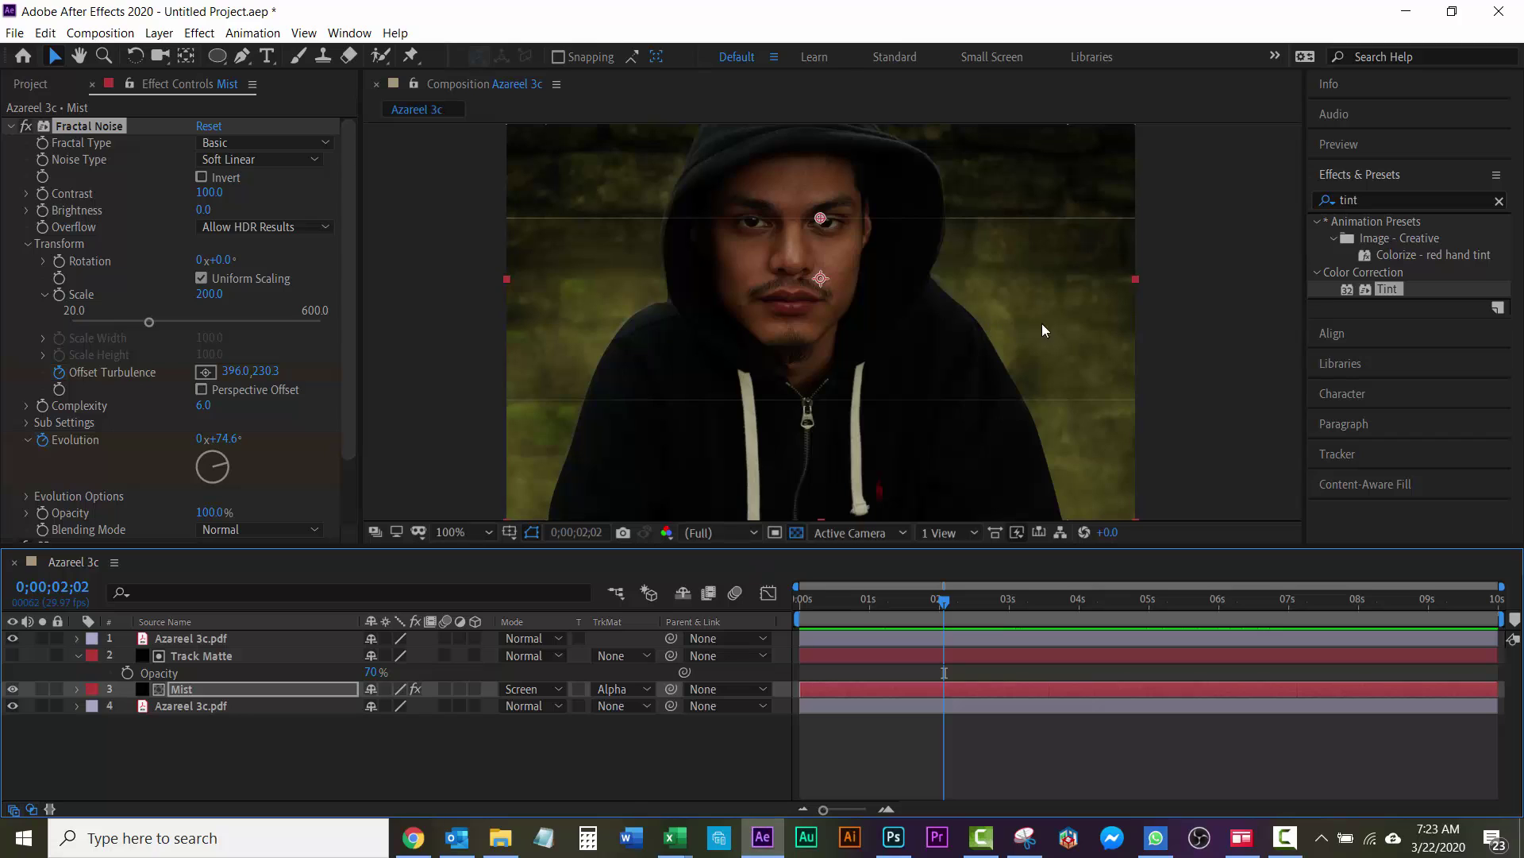
pyautogui.scroll(-1, 1162, 183)
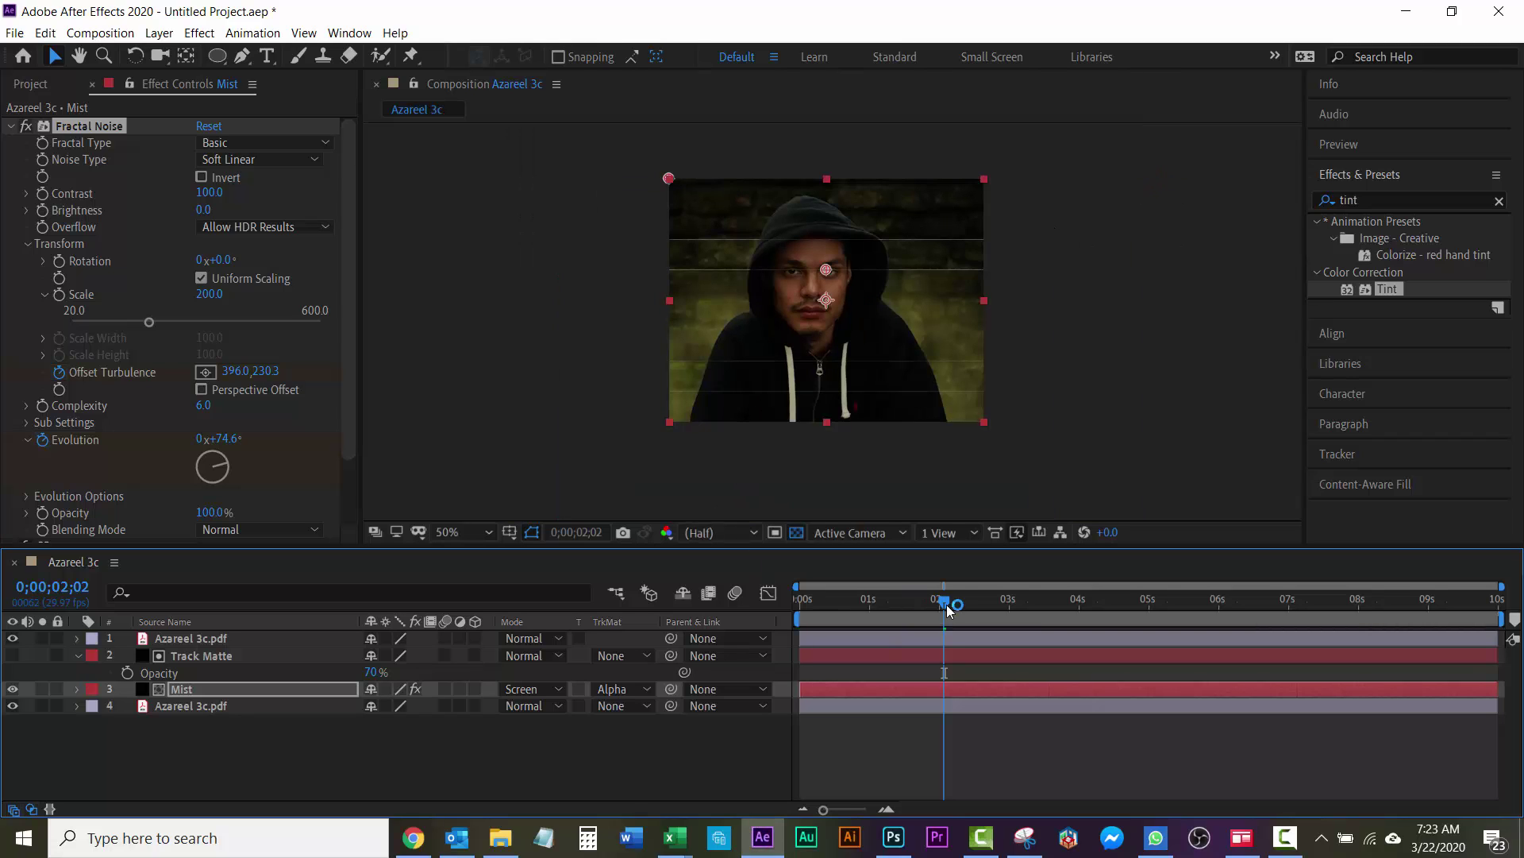
pyautogui.moveTo(945, 612); pyautogui.dragTo(743, 622)
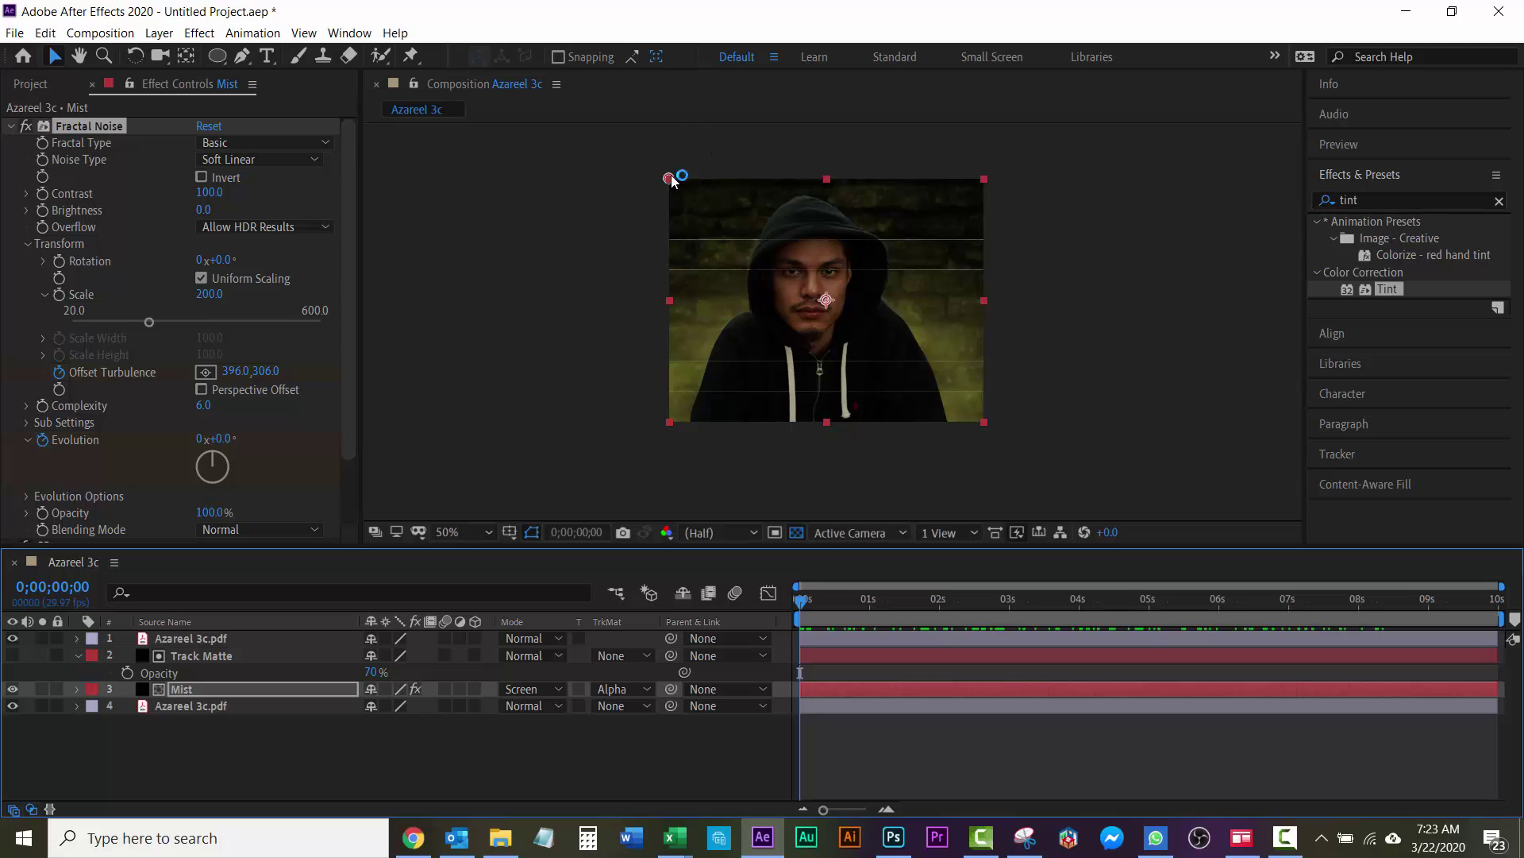
# Create a new composition from the Azareel 3c.pdf footage
pyautogui.hotkey('ctrl', '0')
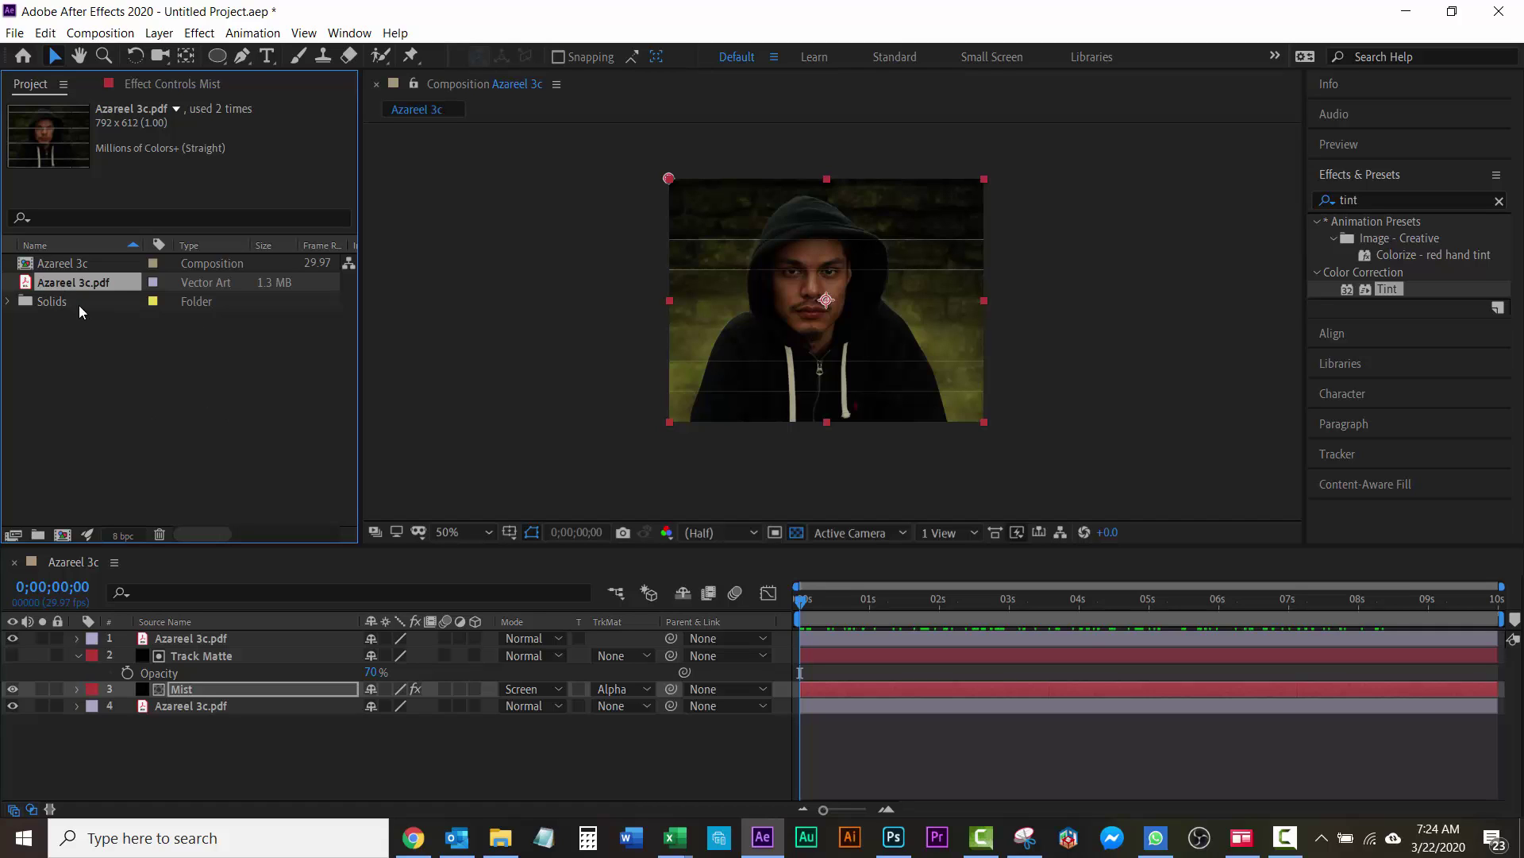
pyautogui.moveTo(68, 282); pyautogui.dragTo(63, 538)
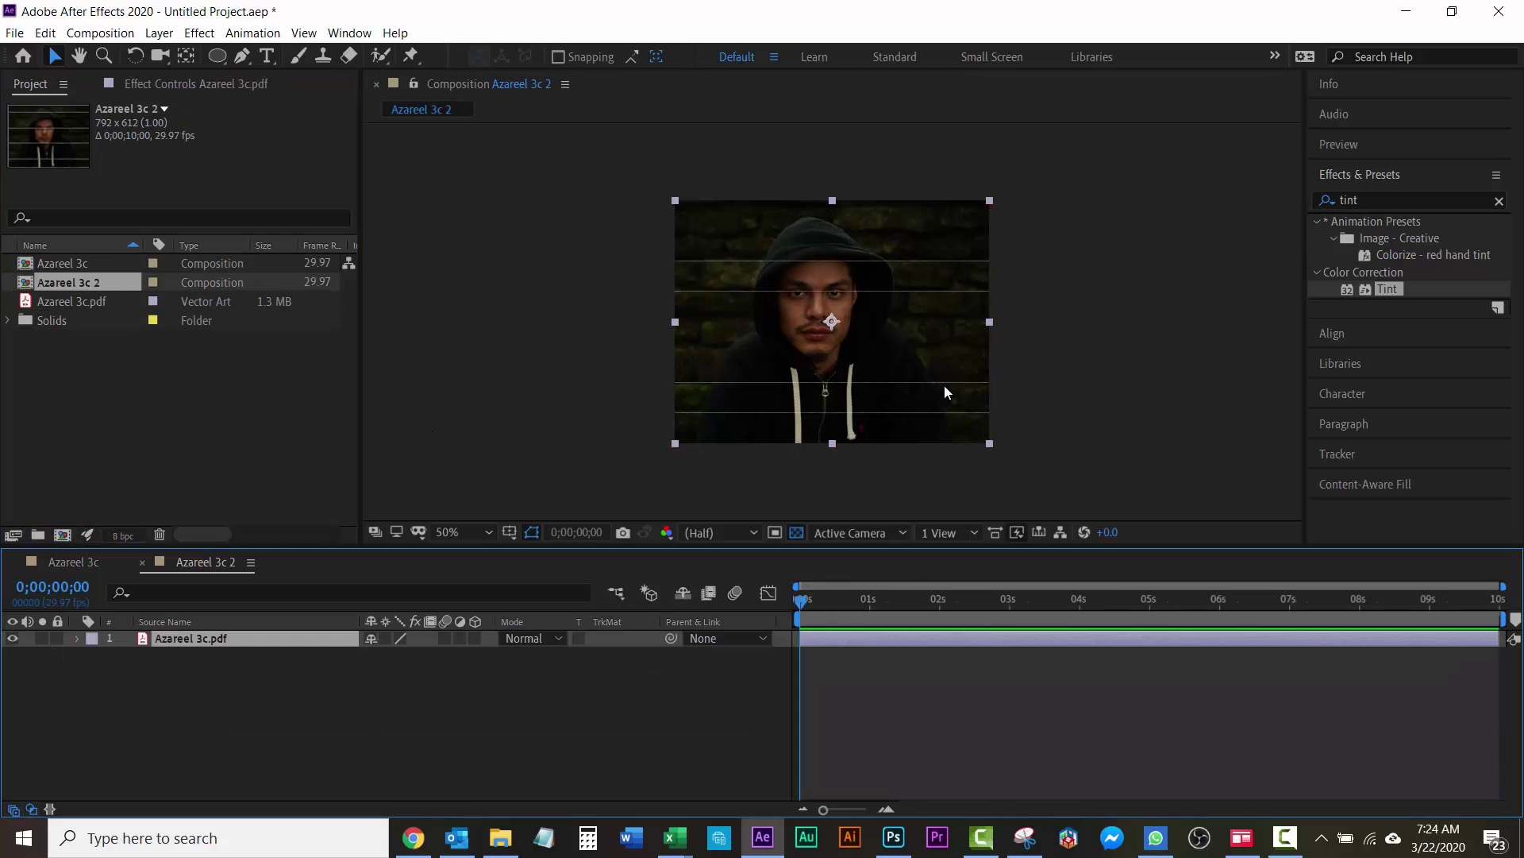
pyautogui.press('.')
pyautogui.press(',')
pyautogui.press('.')
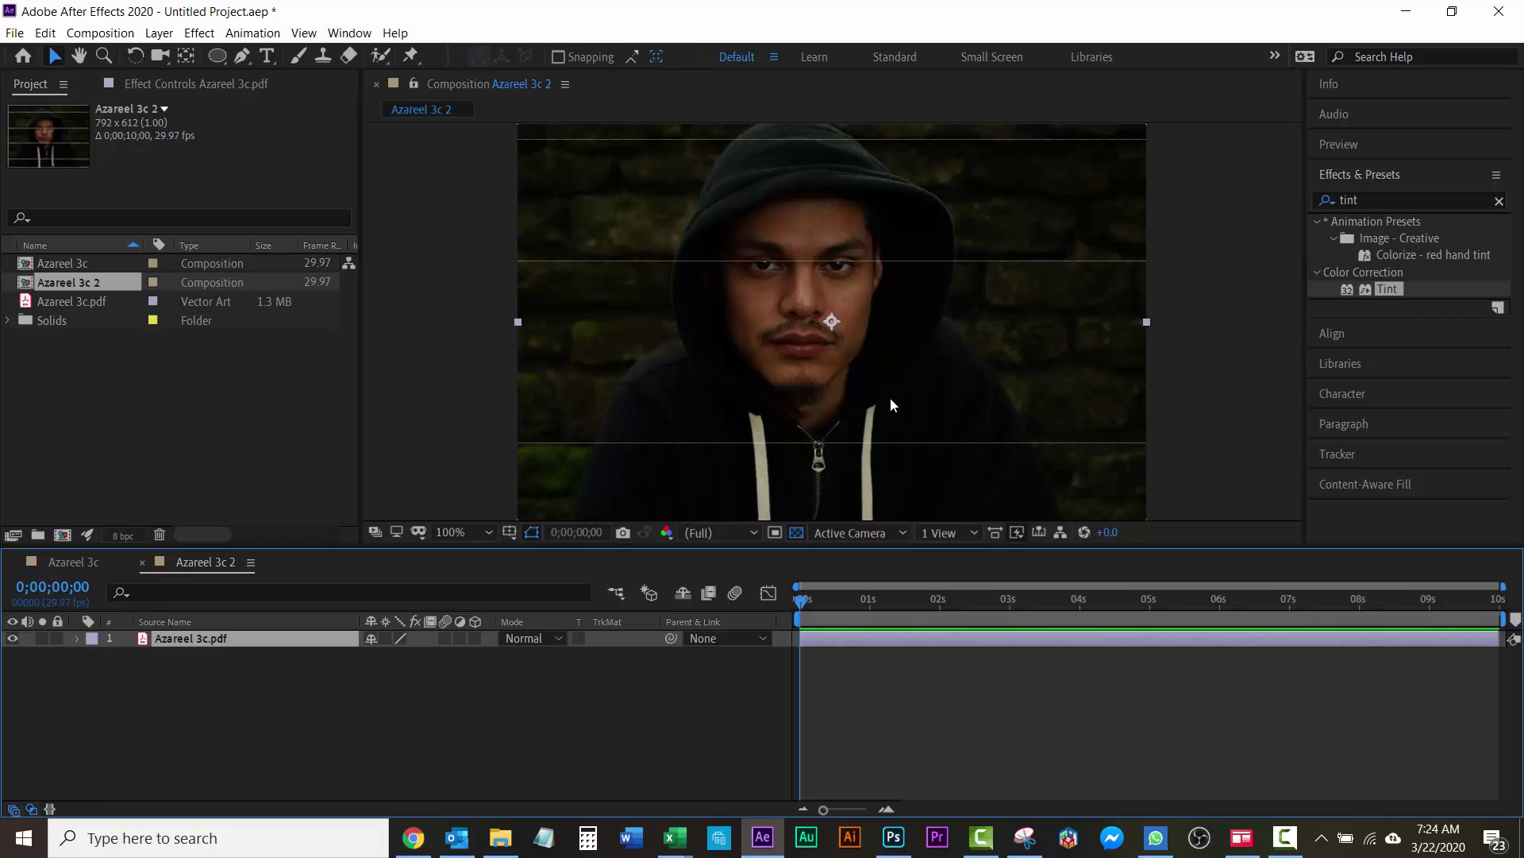
pyautogui.press(',')
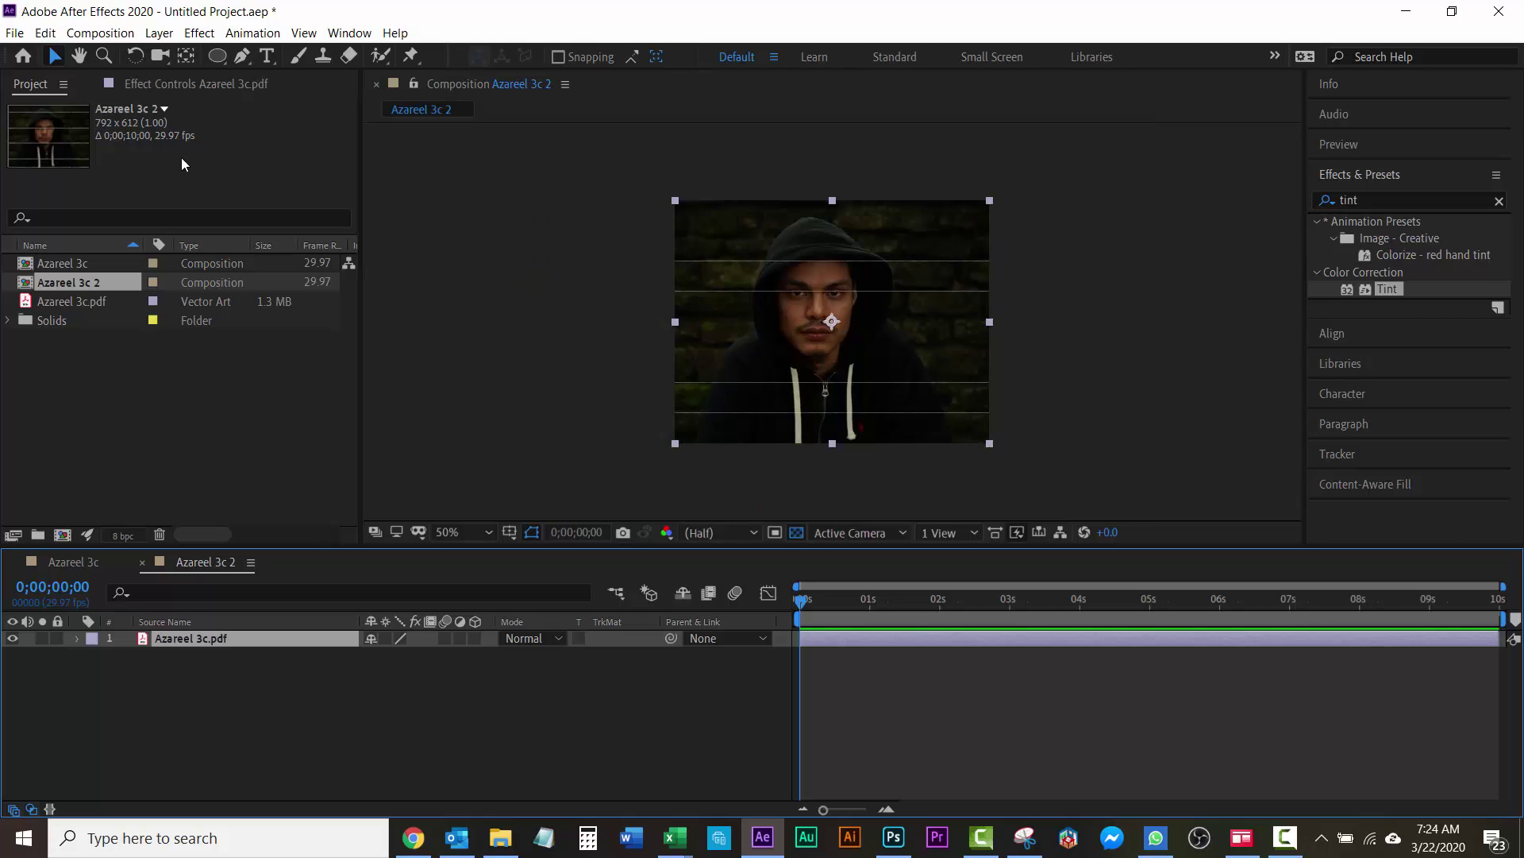
# Start a RotoBezier Pen mask on the Azareel 3c.pdf layer, tracing from the lower image edge up the left-hand arm, shoulder and hood side
pyautogui.click(245, 59)
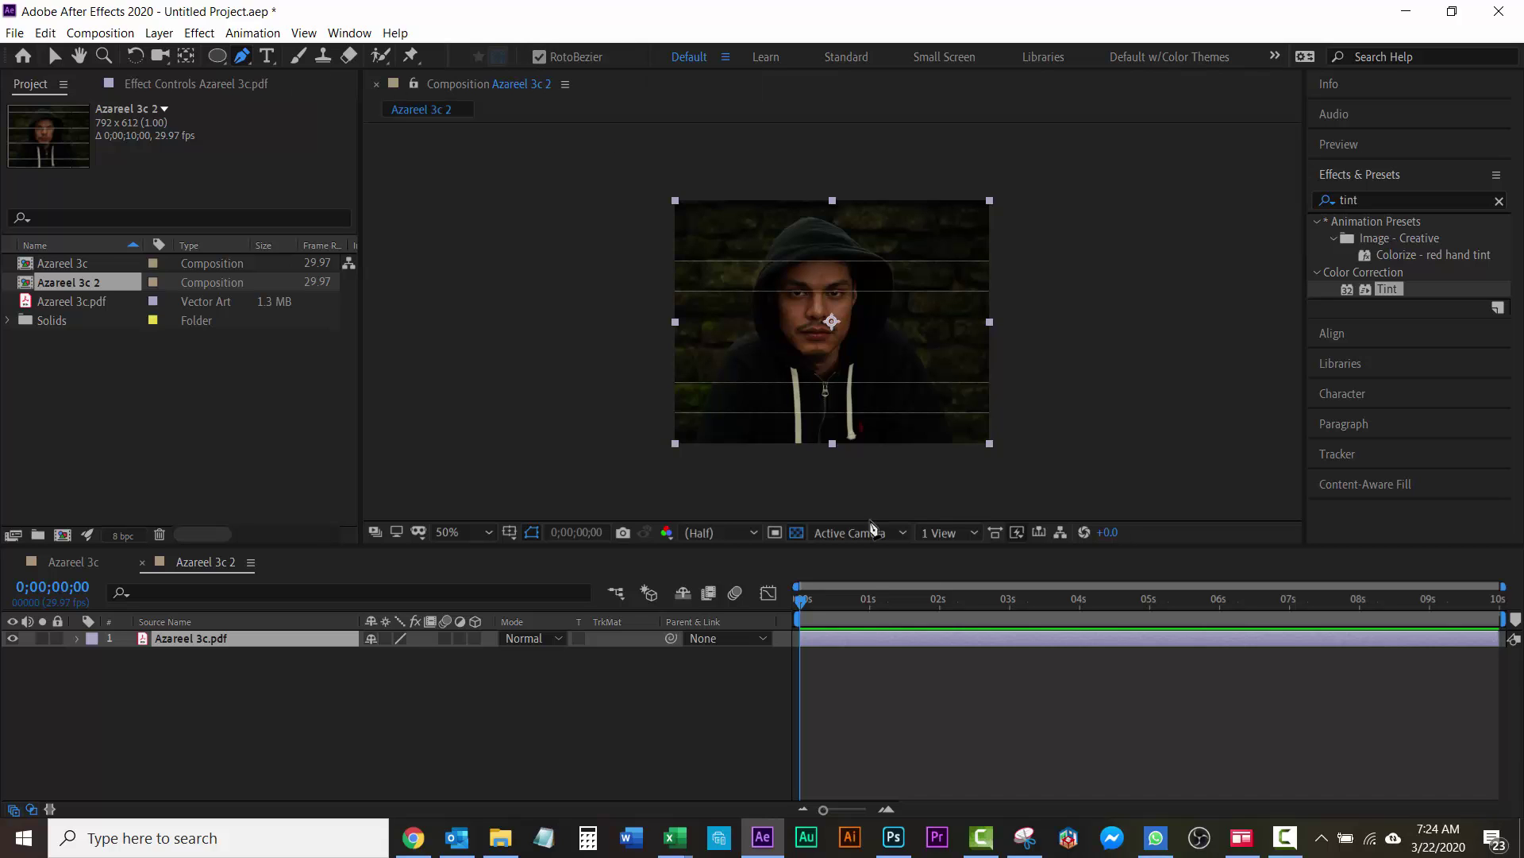
pyautogui.press('.')
pyautogui.press('.')
pyautogui.press('.')
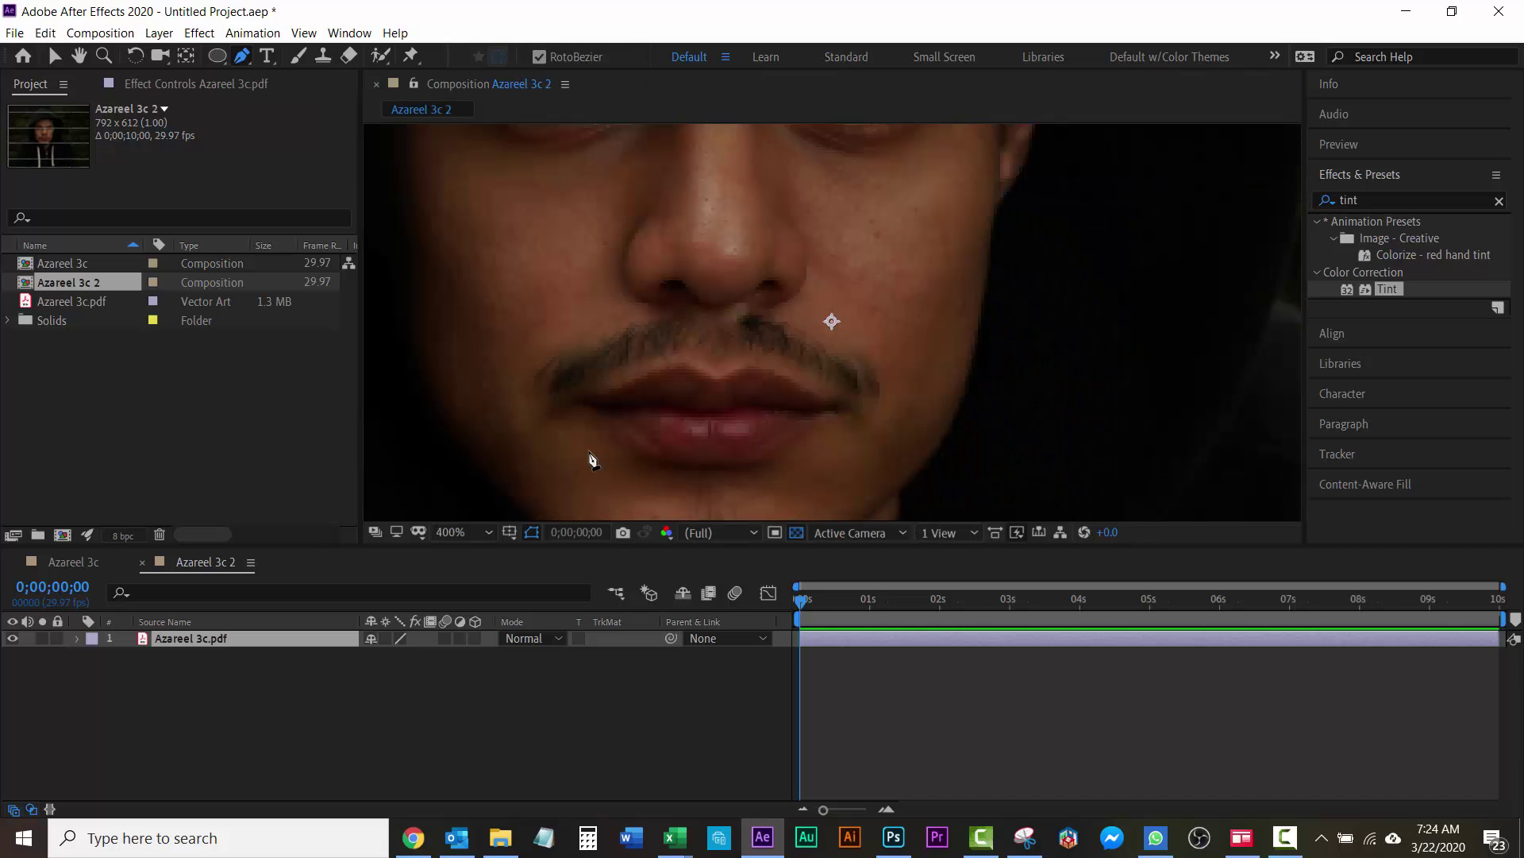
pyautogui.press('/')
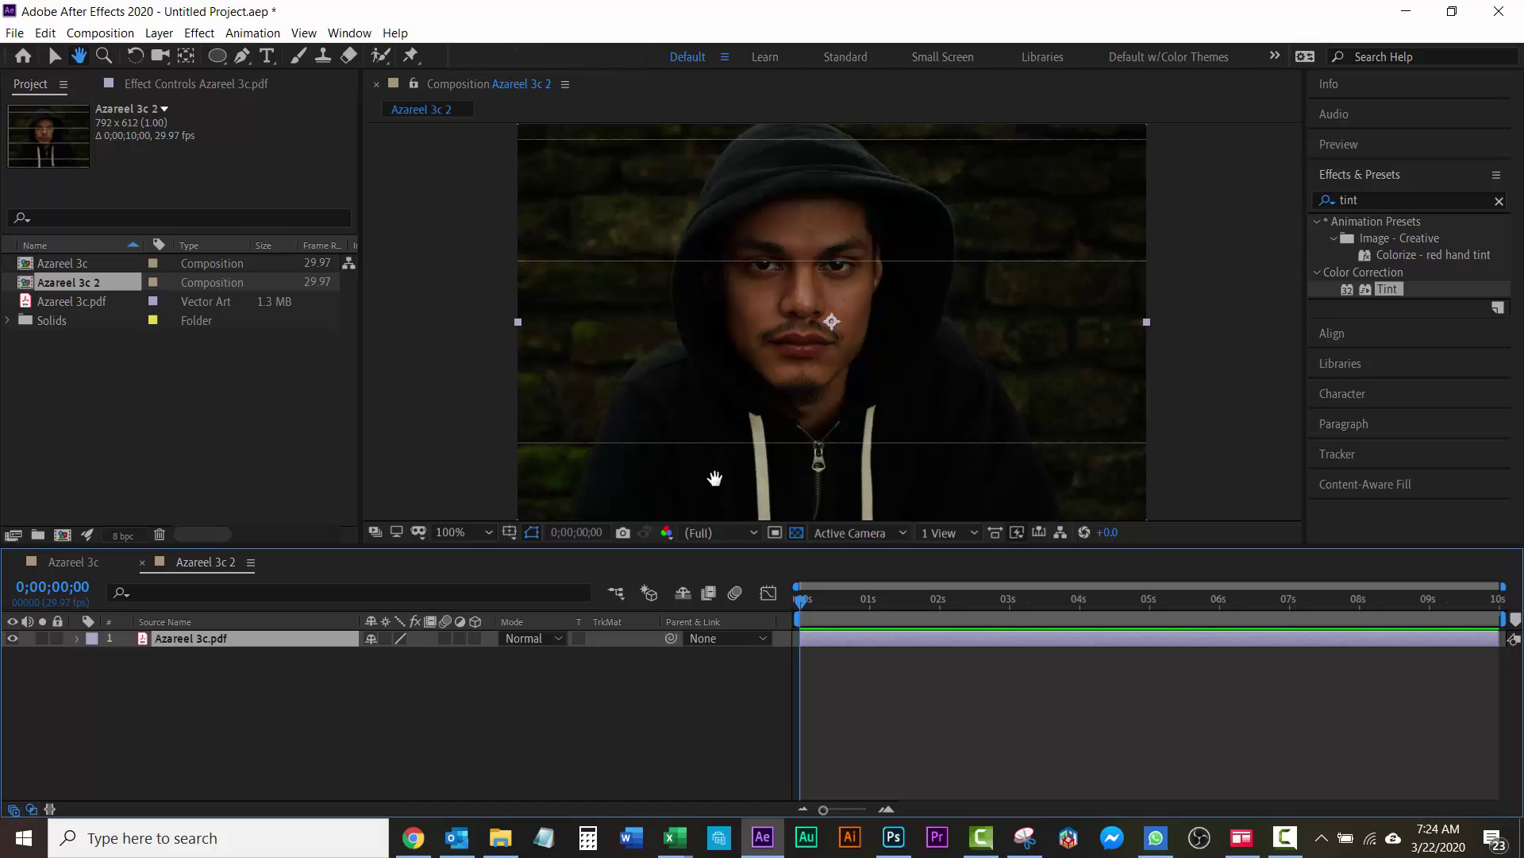
pyautogui.moveTo(715, 480); pyautogui.dragTo(701, 434)
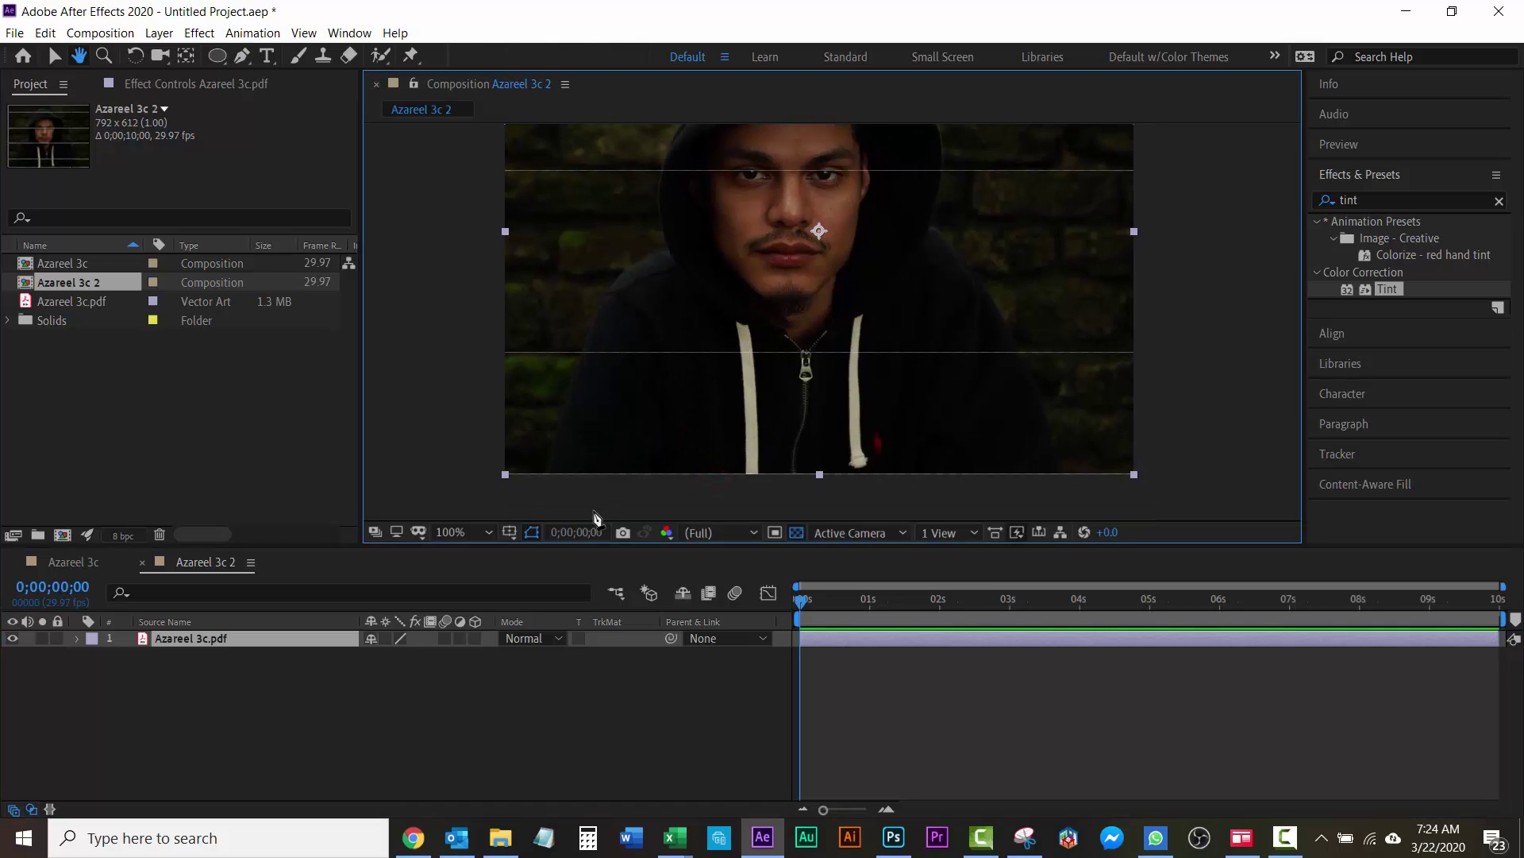
pyautogui.click(549, 478)
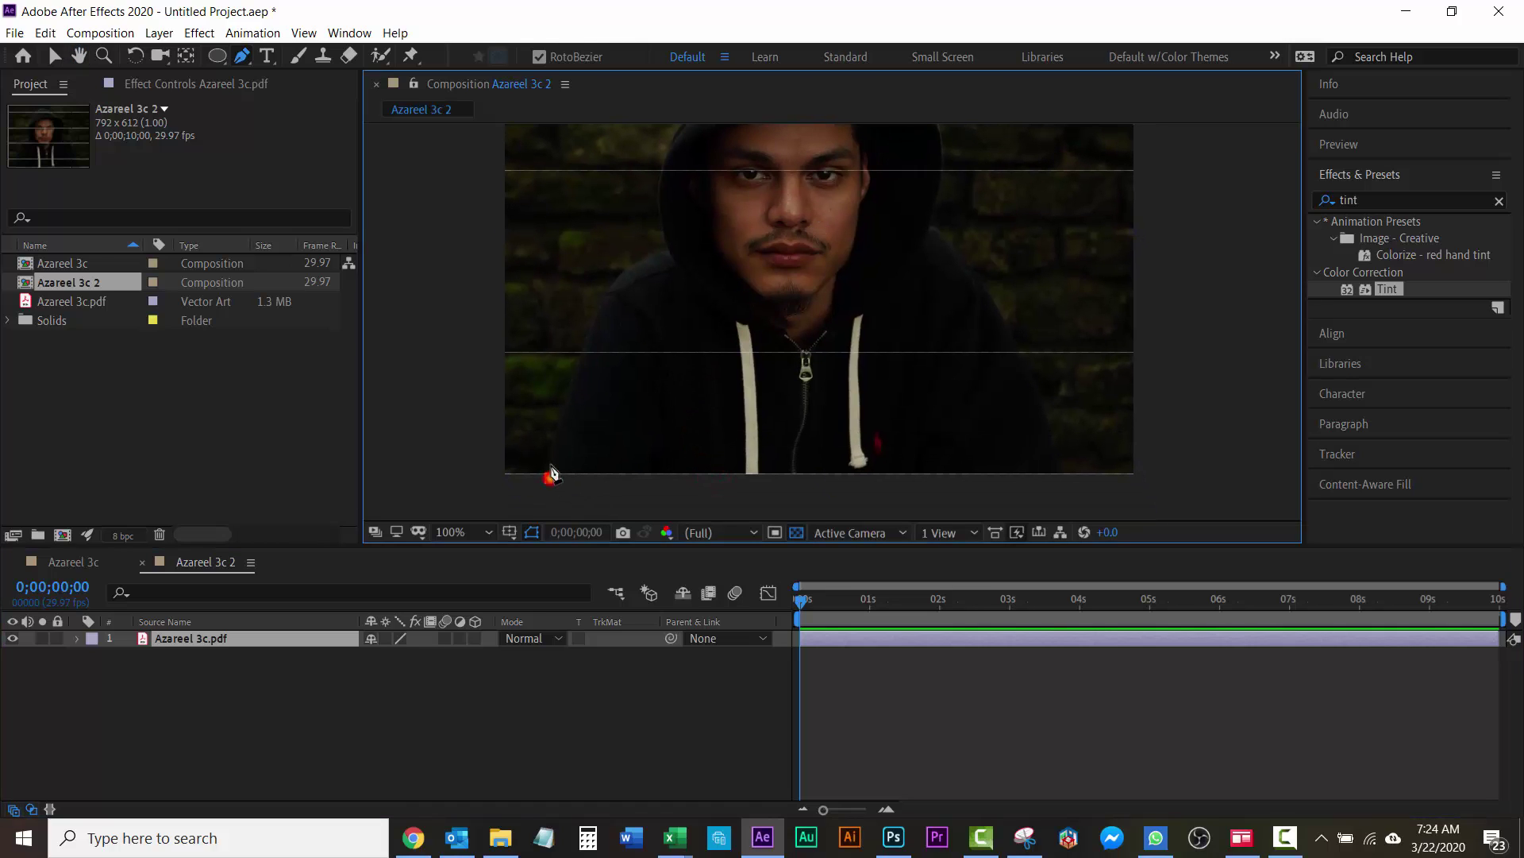
pyautogui.click(596, 324)
pyautogui.click(620, 278)
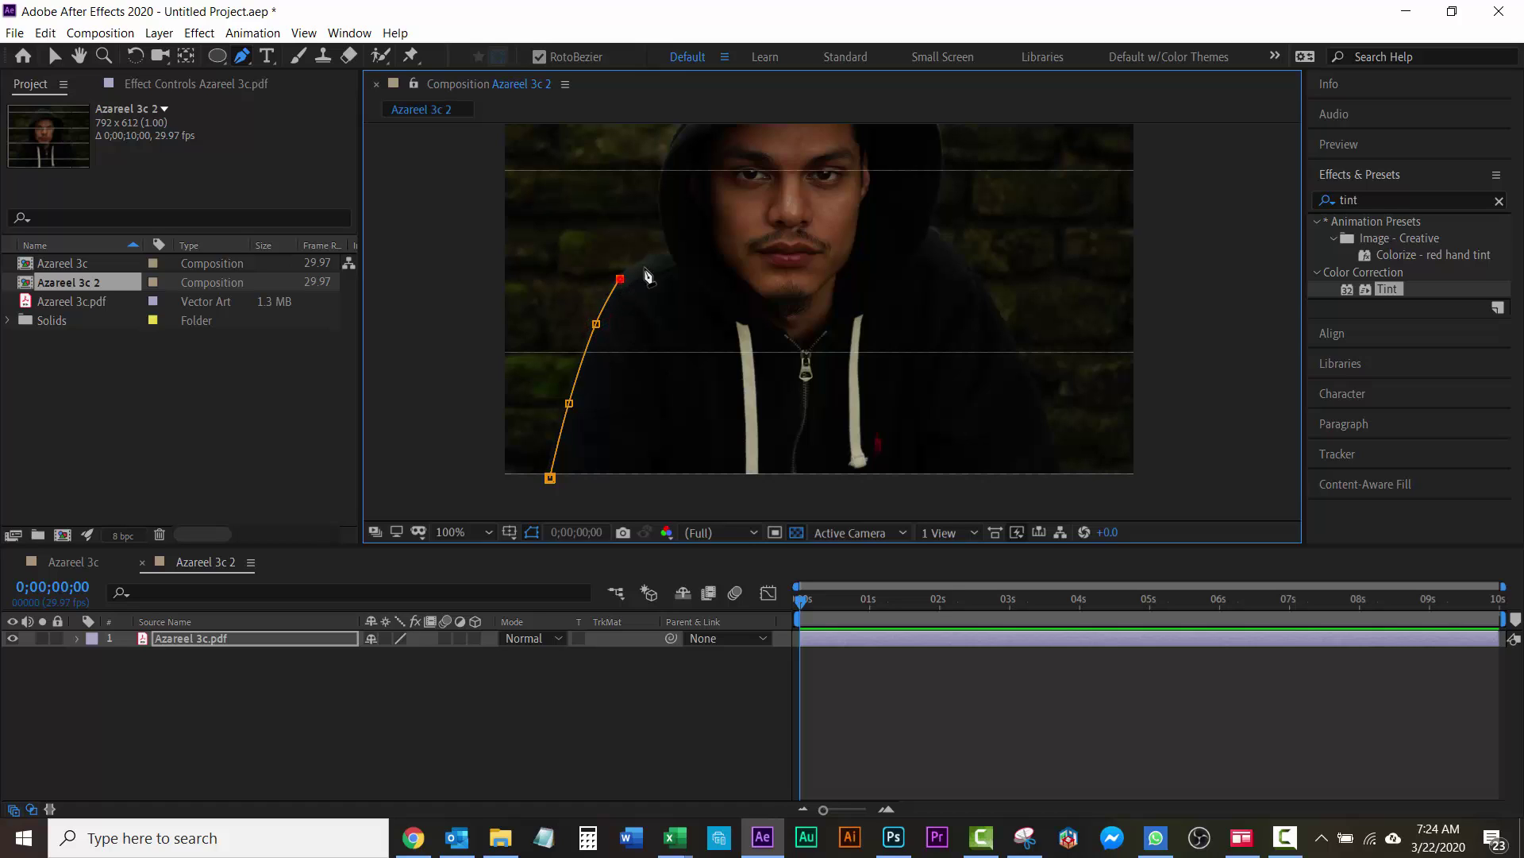
pyautogui.click(654, 256)
pyautogui.click(672, 251)
pyautogui.click(663, 217)
pyautogui.click(675, 146)
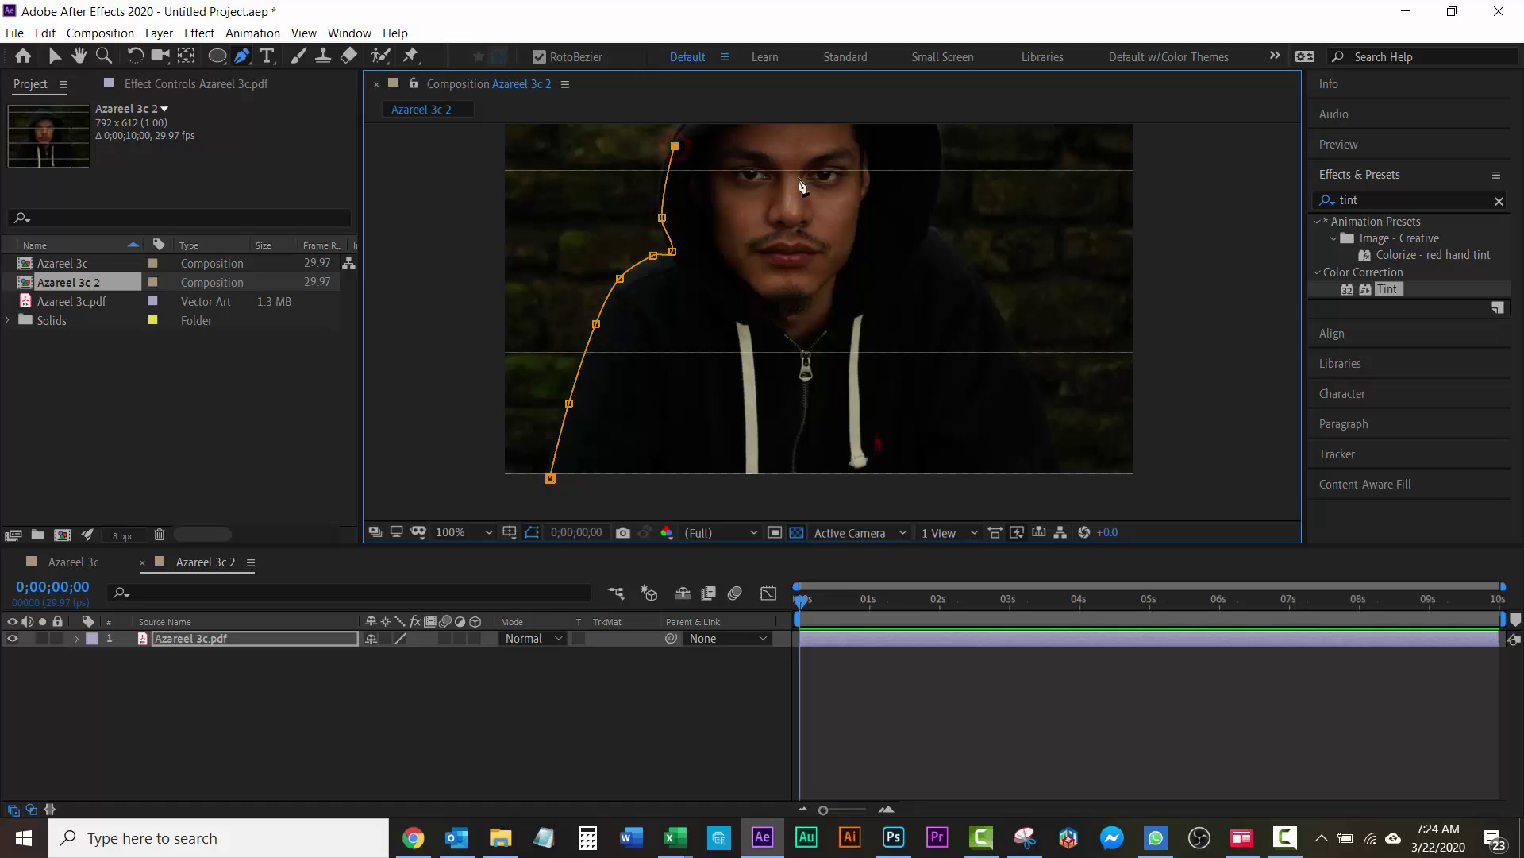
# Continue the mask path over the crown of the hood to its upper right-hand edge
pyautogui.moveTo(802, 181); pyautogui.dragTo(722, 354)
pyautogui.click(619, 259)
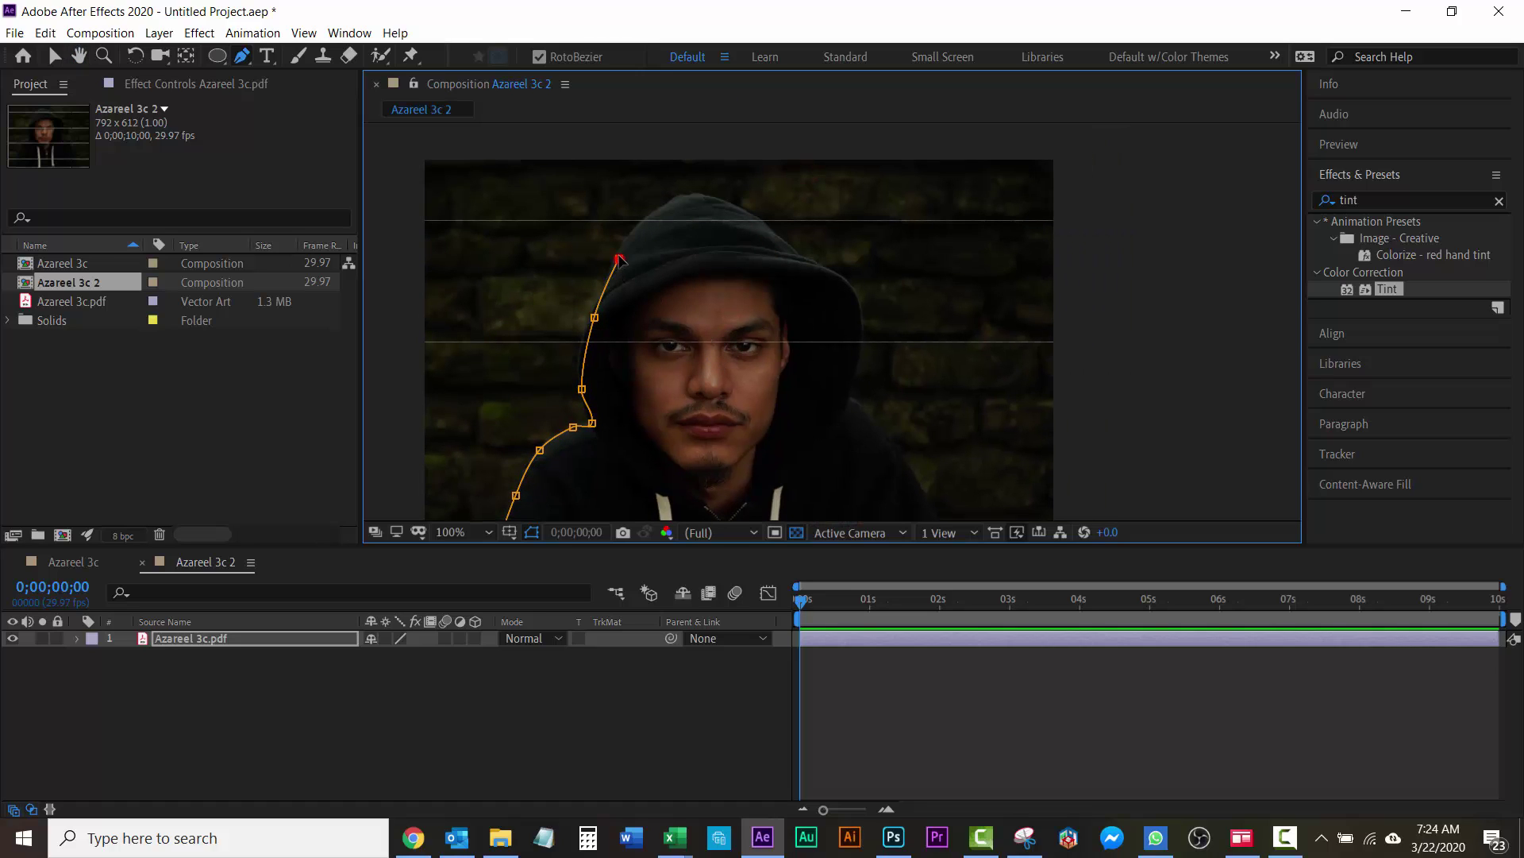
pyautogui.click(654, 214)
pyautogui.click(692, 196)
pyautogui.click(739, 206)
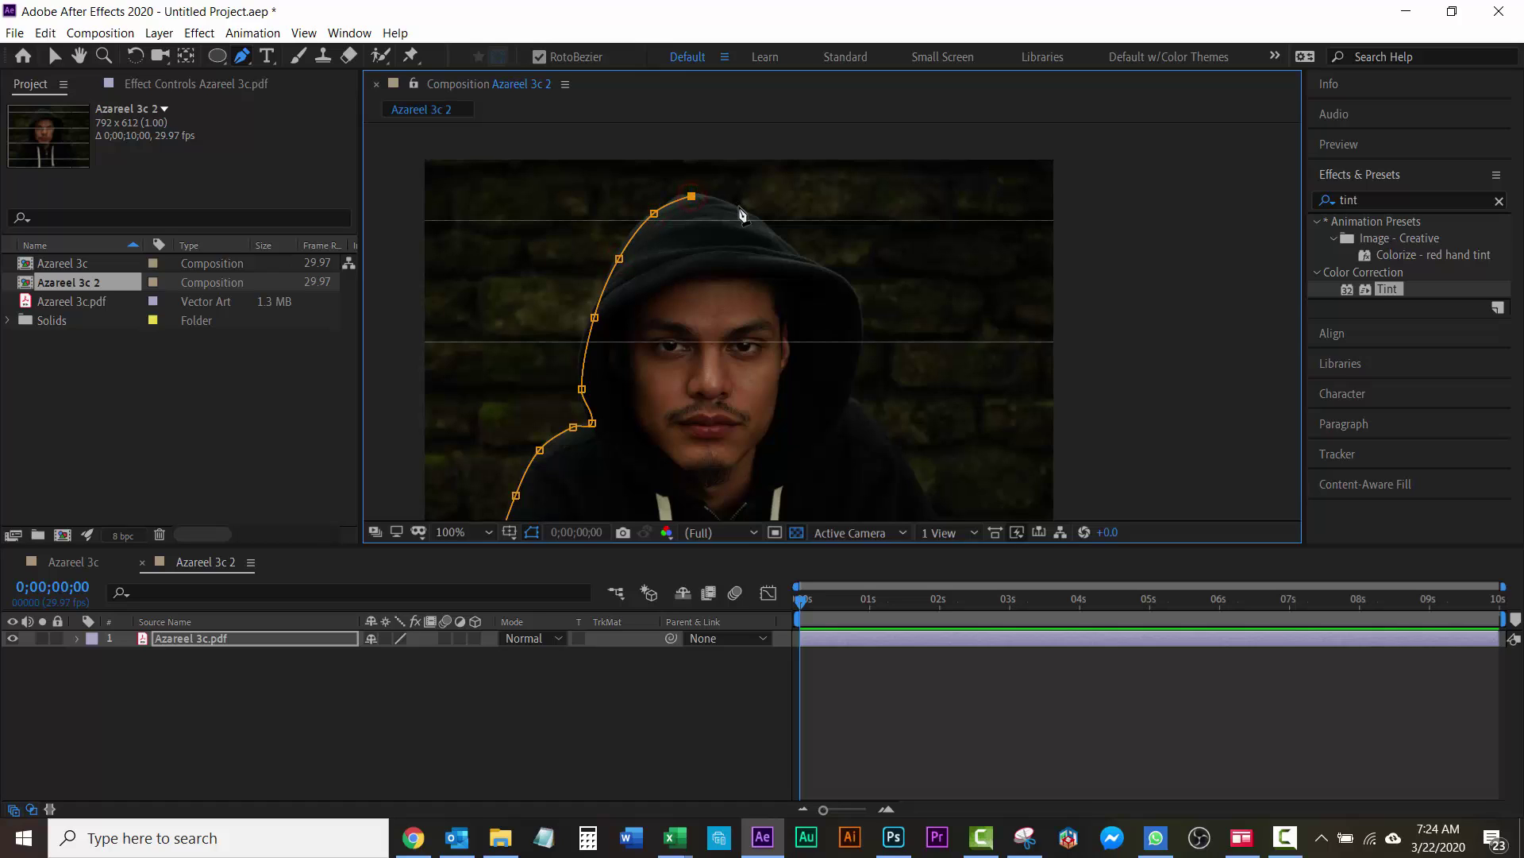
pyautogui.click(781, 238)
pyautogui.click(822, 269)
pyautogui.click(859, 305)
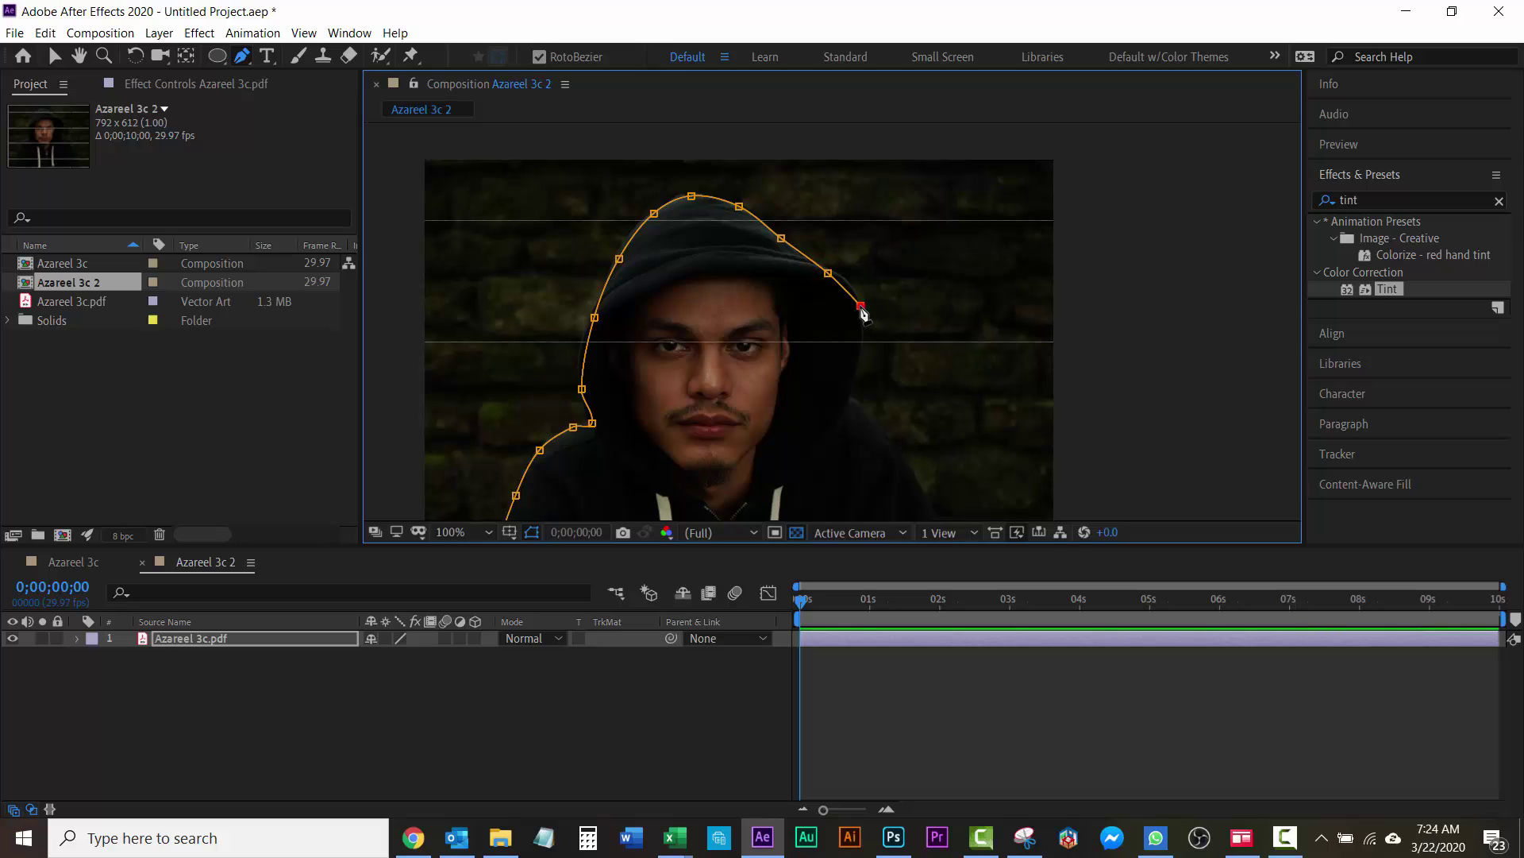
# Trace the mask down the right-hand hood side, shoulder and arm past the lower image edge, and close it at the starting point
pyautogui.click(855, 367)
pyautogui.click(845, 396)
pyautogui.click(864, 410)
pyautogui.click(905, 461)
pyautogui.click(927, 509)
pyautogui.scroll(-4, 913, 508)
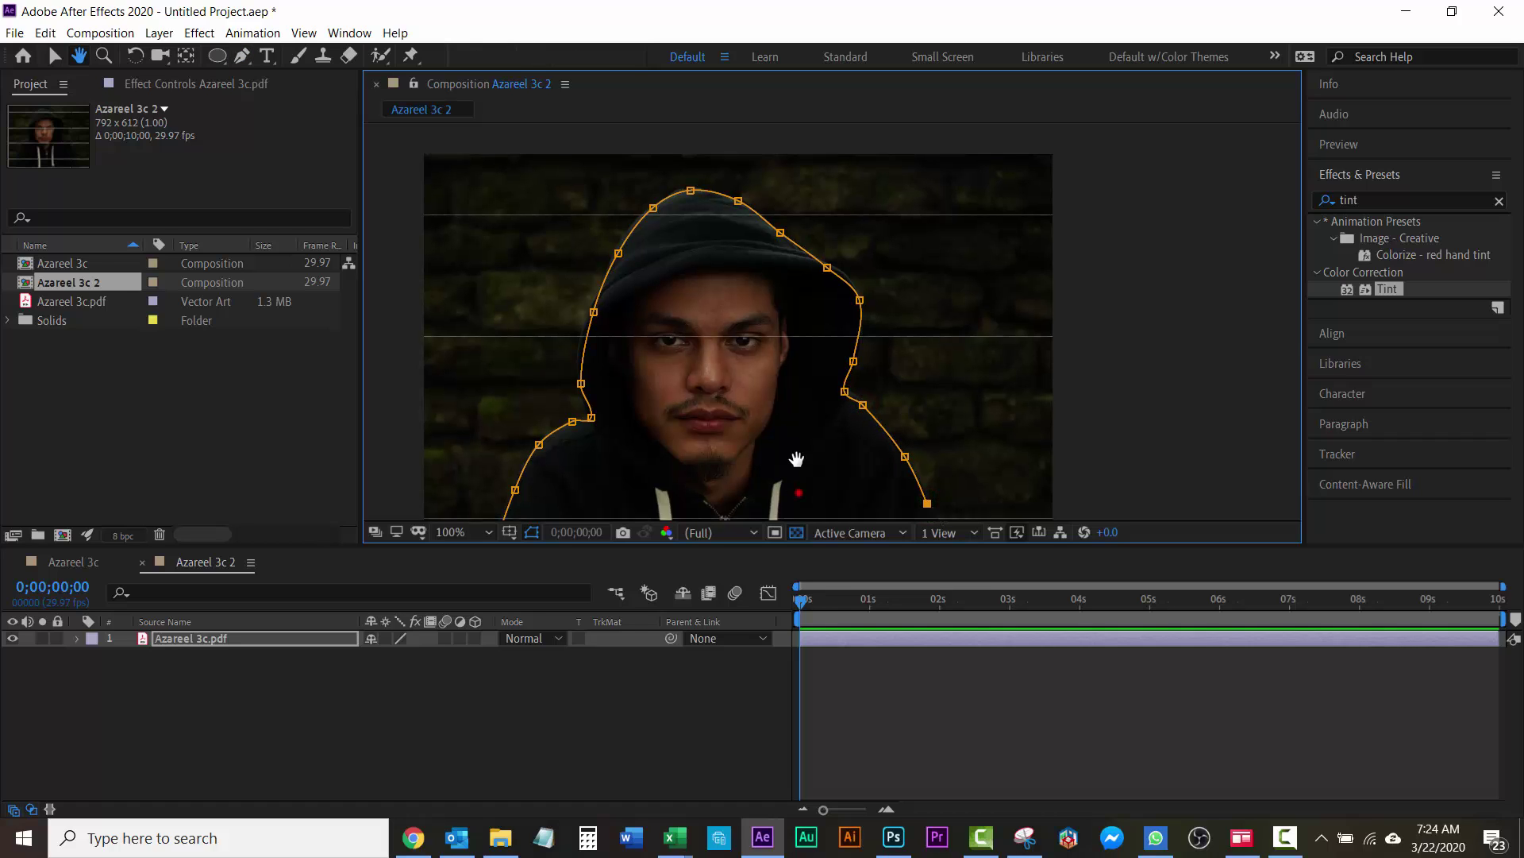
pyautogui.click(946, 429)
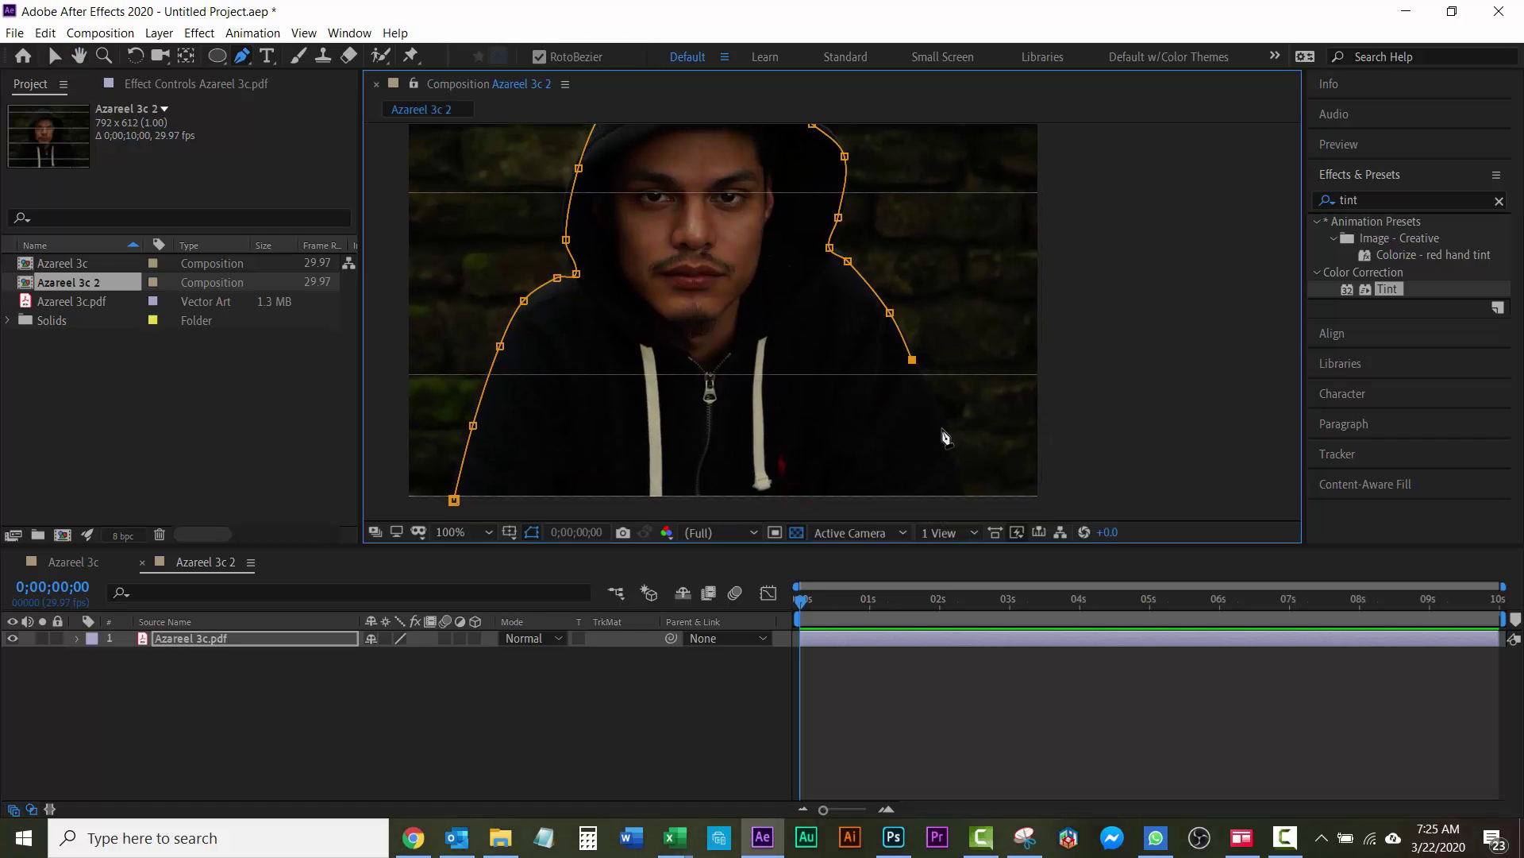
pyautogui.click(967, 509)
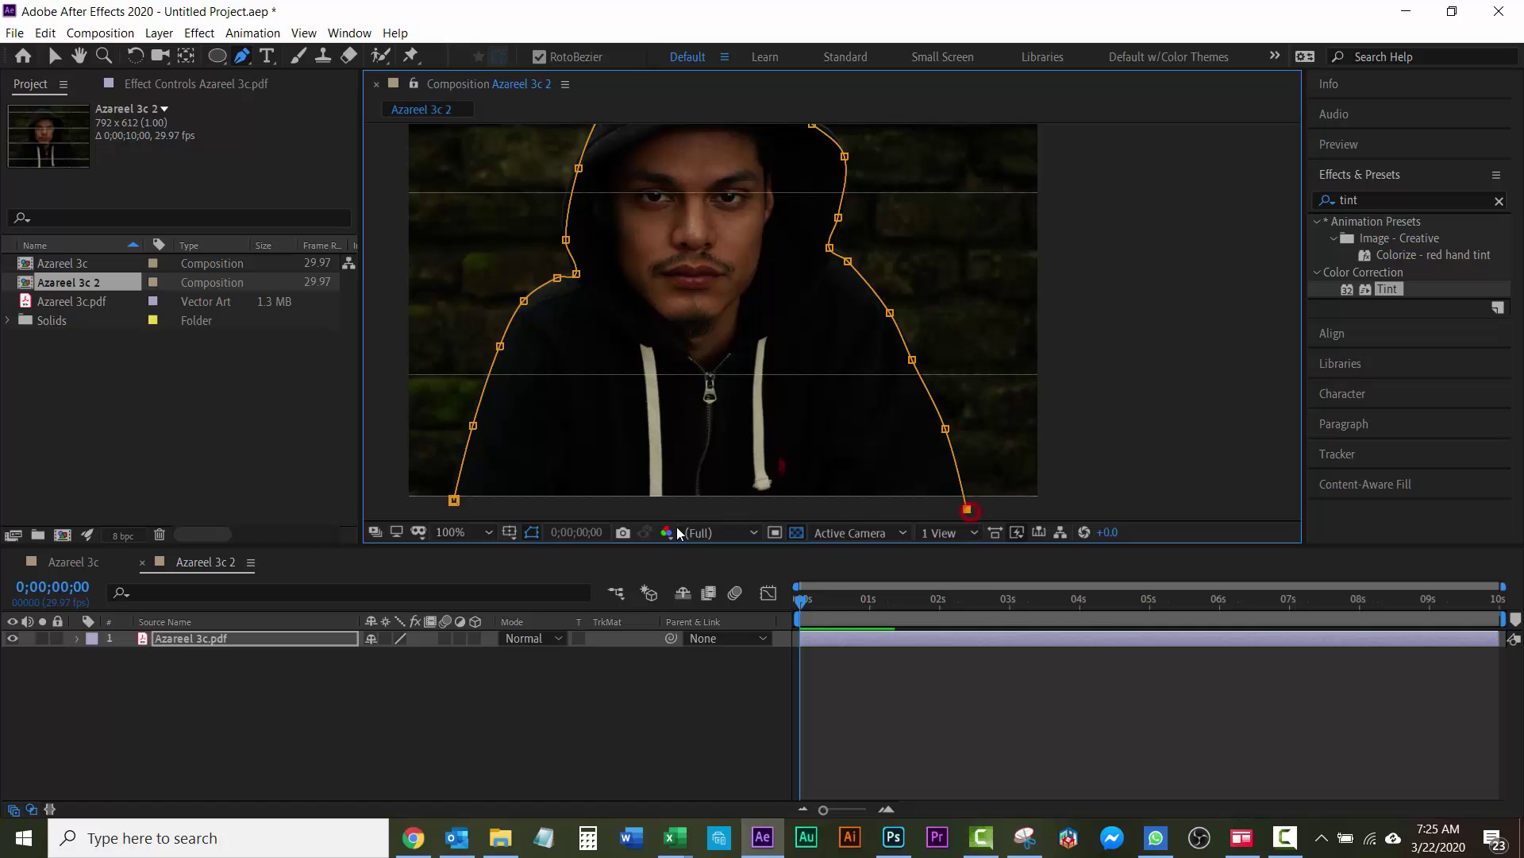
pyautogui.click(453, 500)
pyautogui.press(',')
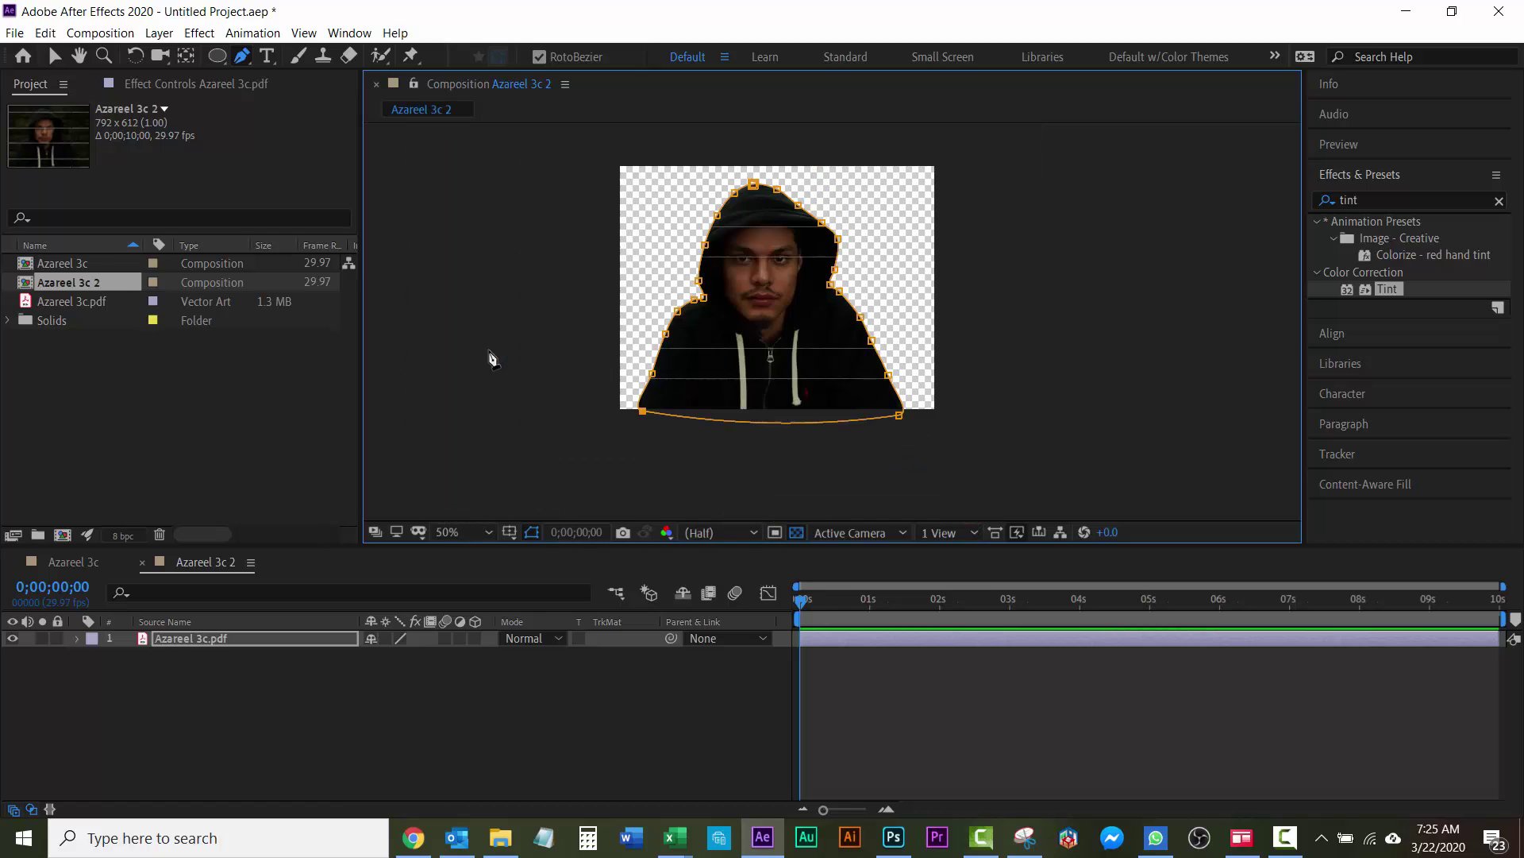
pyautogui.press(',')
pyautogui.press('.')
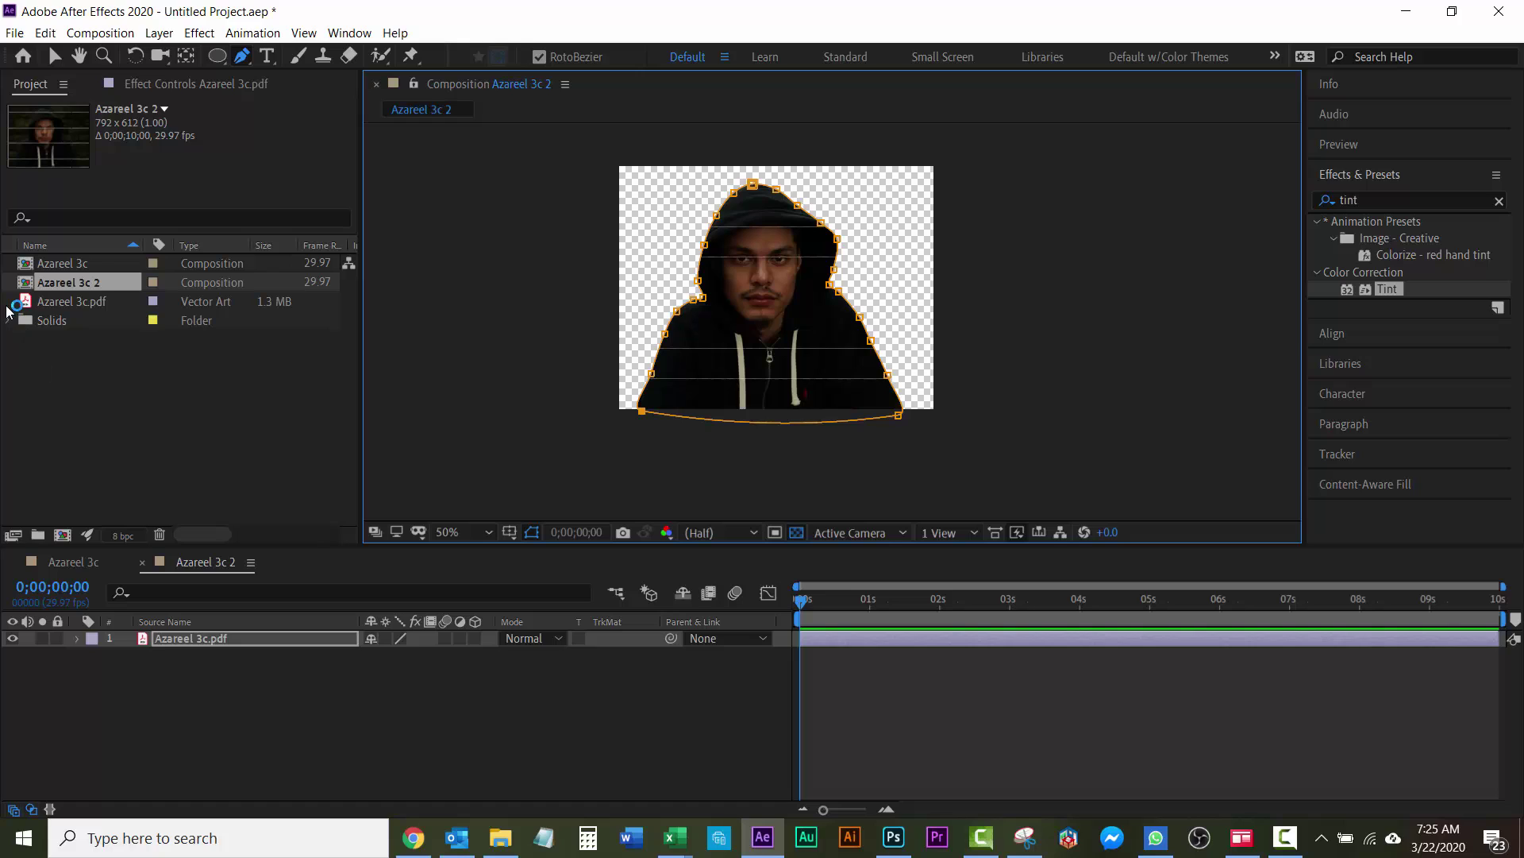
# Add a second, unmasked copy of Azareel 3c.pdf beneath the masked layer and toggle its visibility to check the cutout
pyautogui.moveTo(31, 304); pyautogui.dragTo(112, 685)
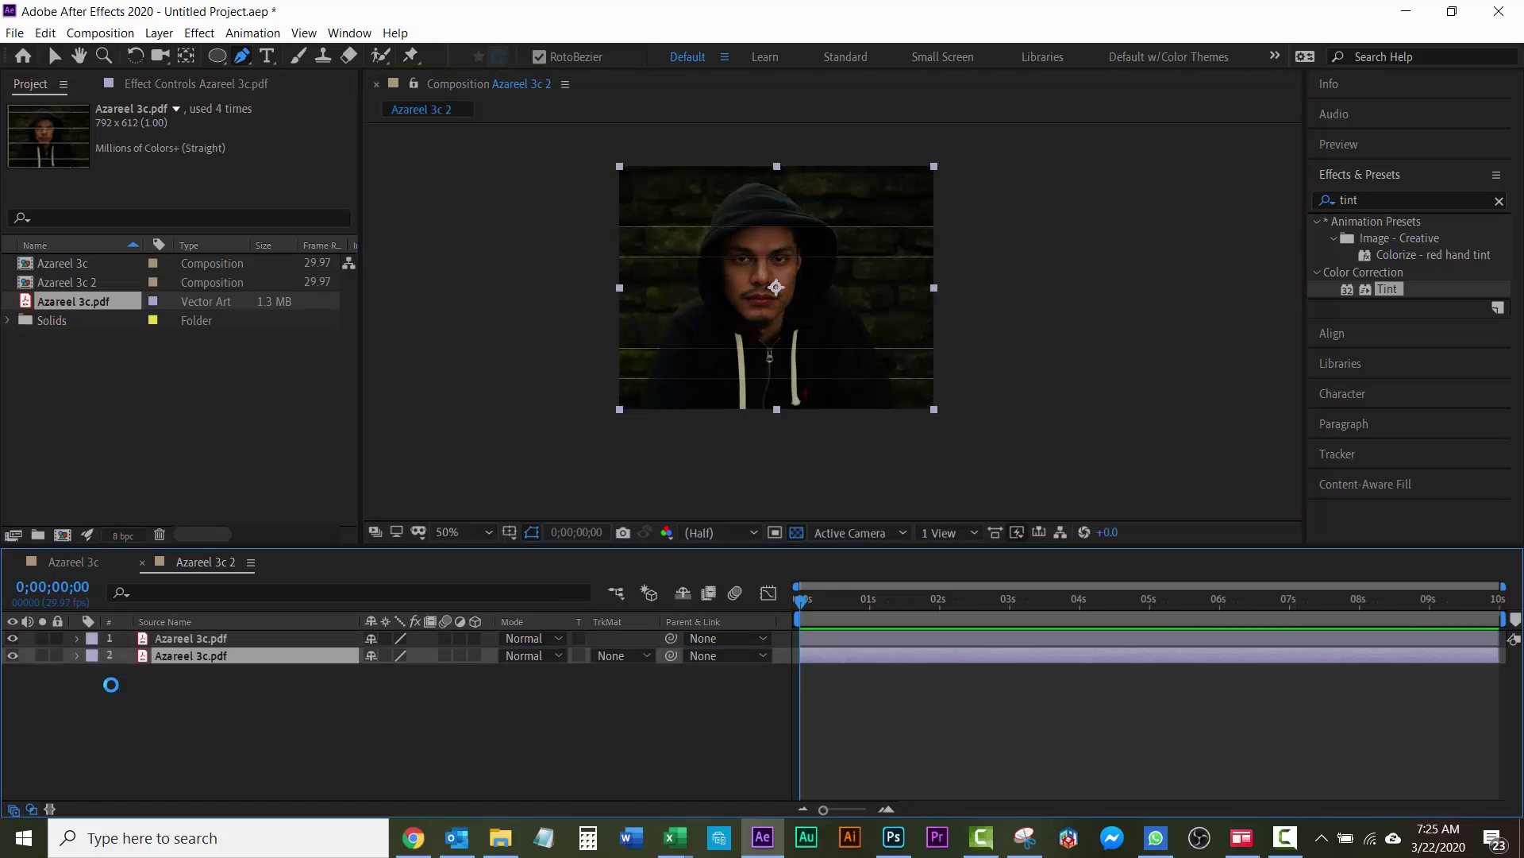
pyautogui.click(12, 656)
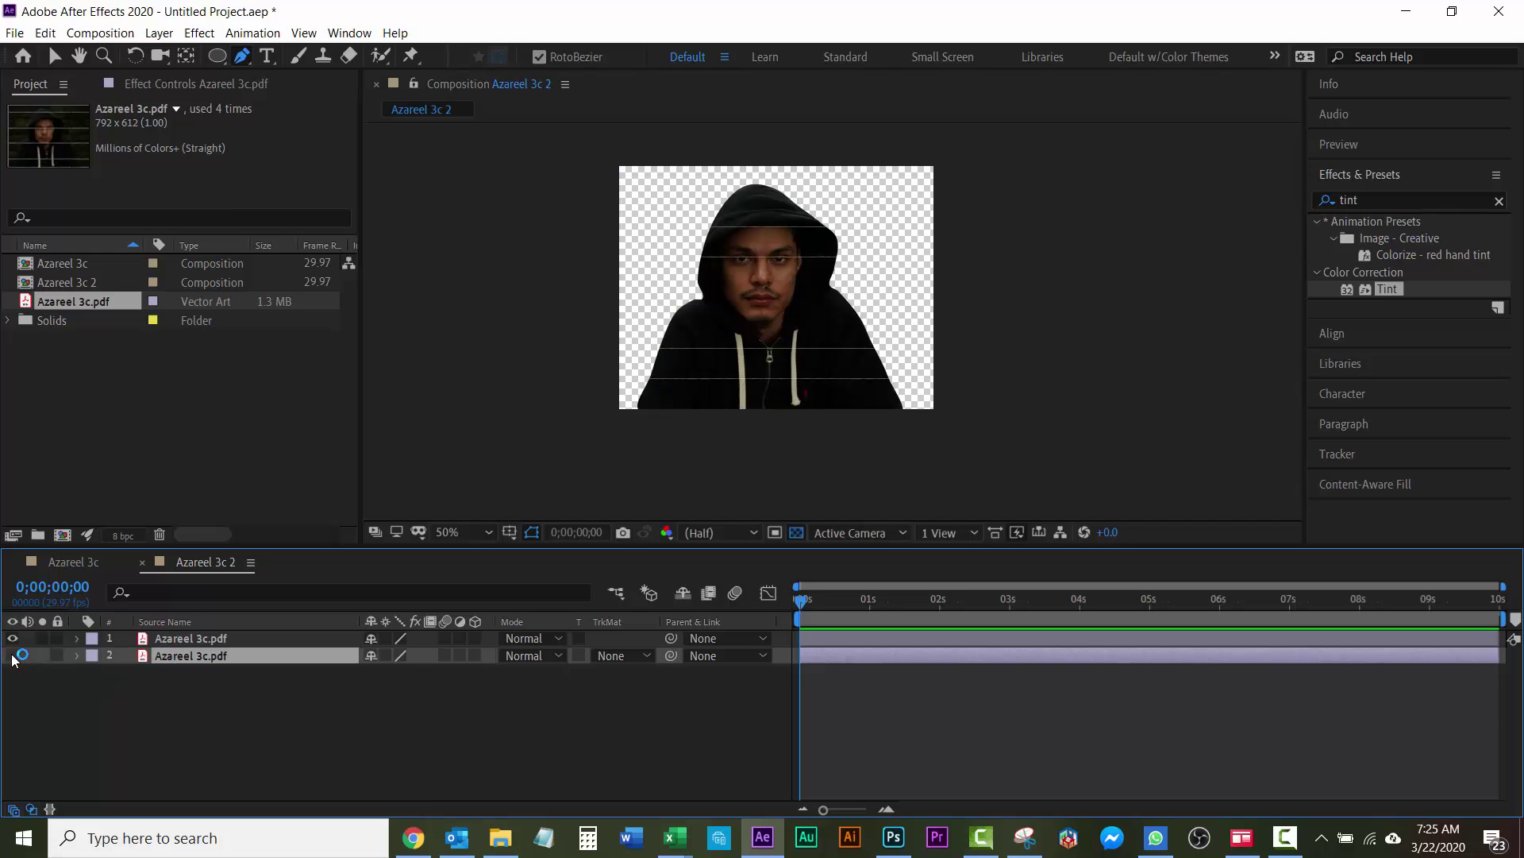
pyautogui.click(11, 656)
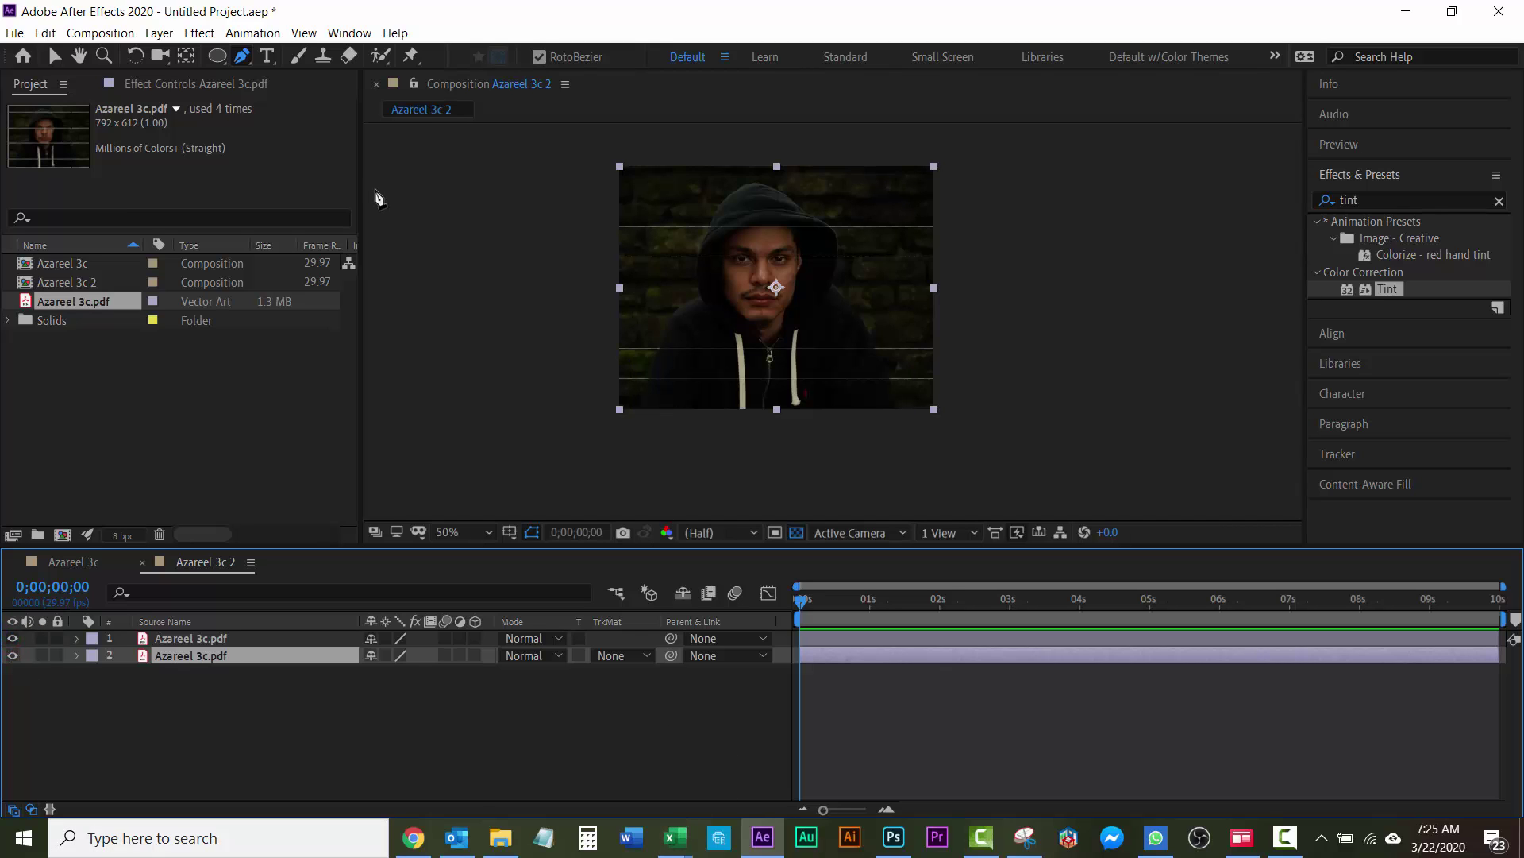
# Create a white (FFFFFF) solid layer named Mist between the masked and unmasked portrait layers
pyautogui.click(157, 34)
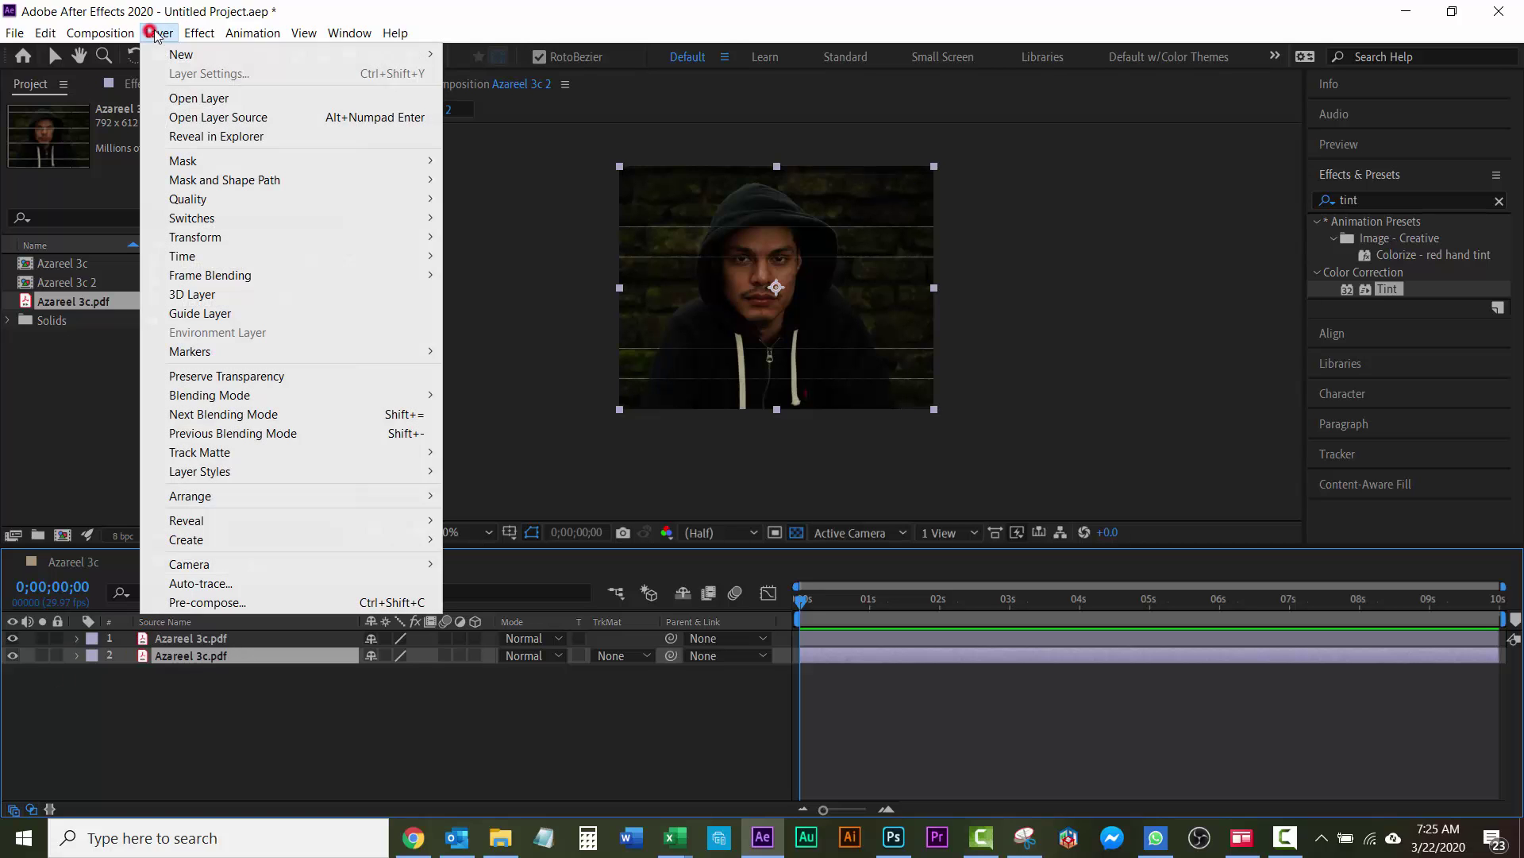
pyautogui.moveTo(192, 56)
pyautogui.click(538, 73)
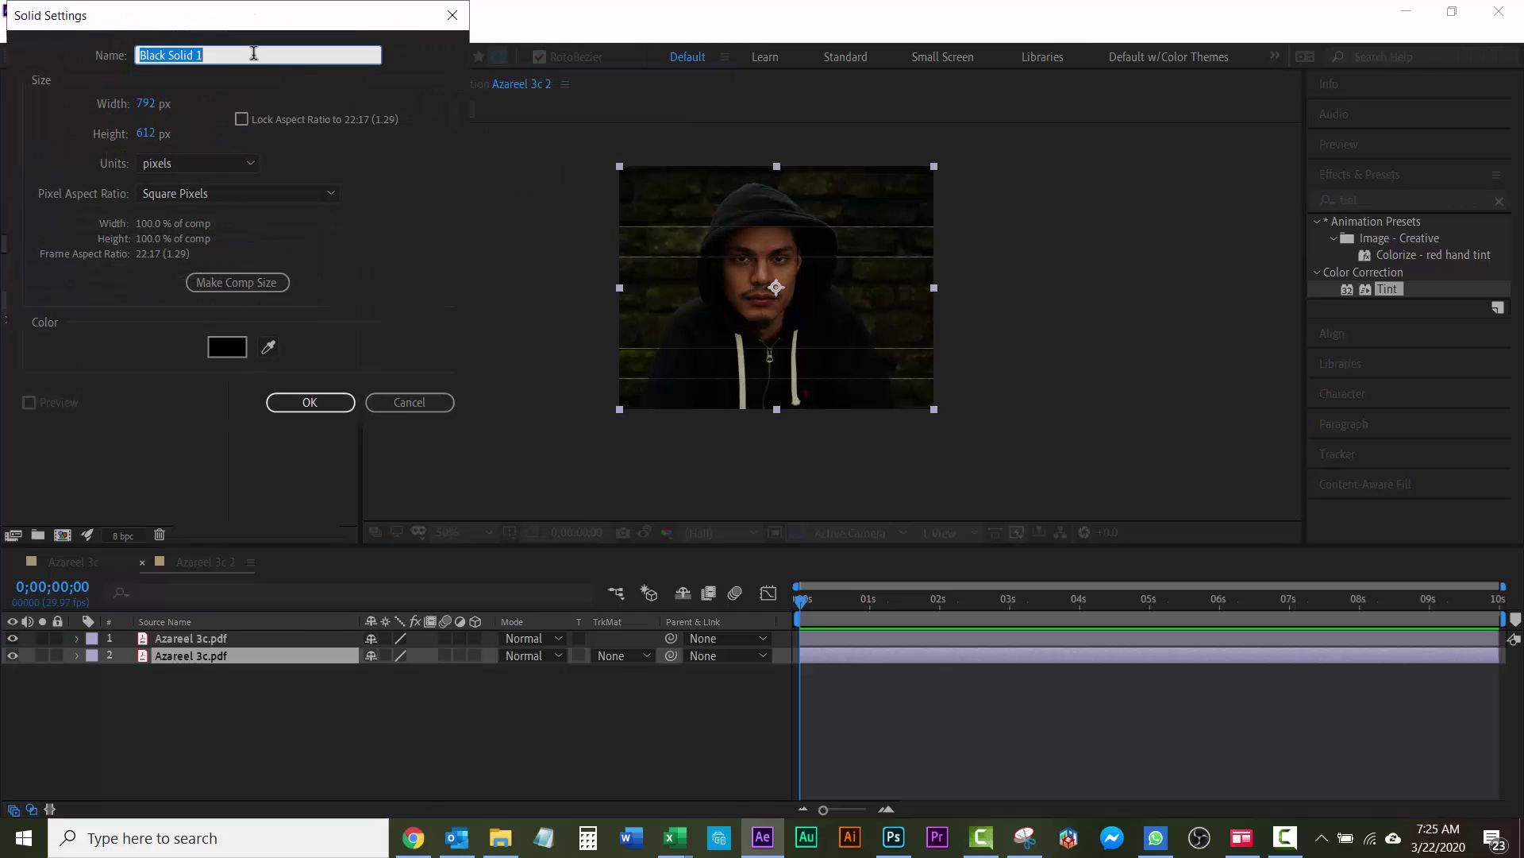
pyautogui.write('Mist')
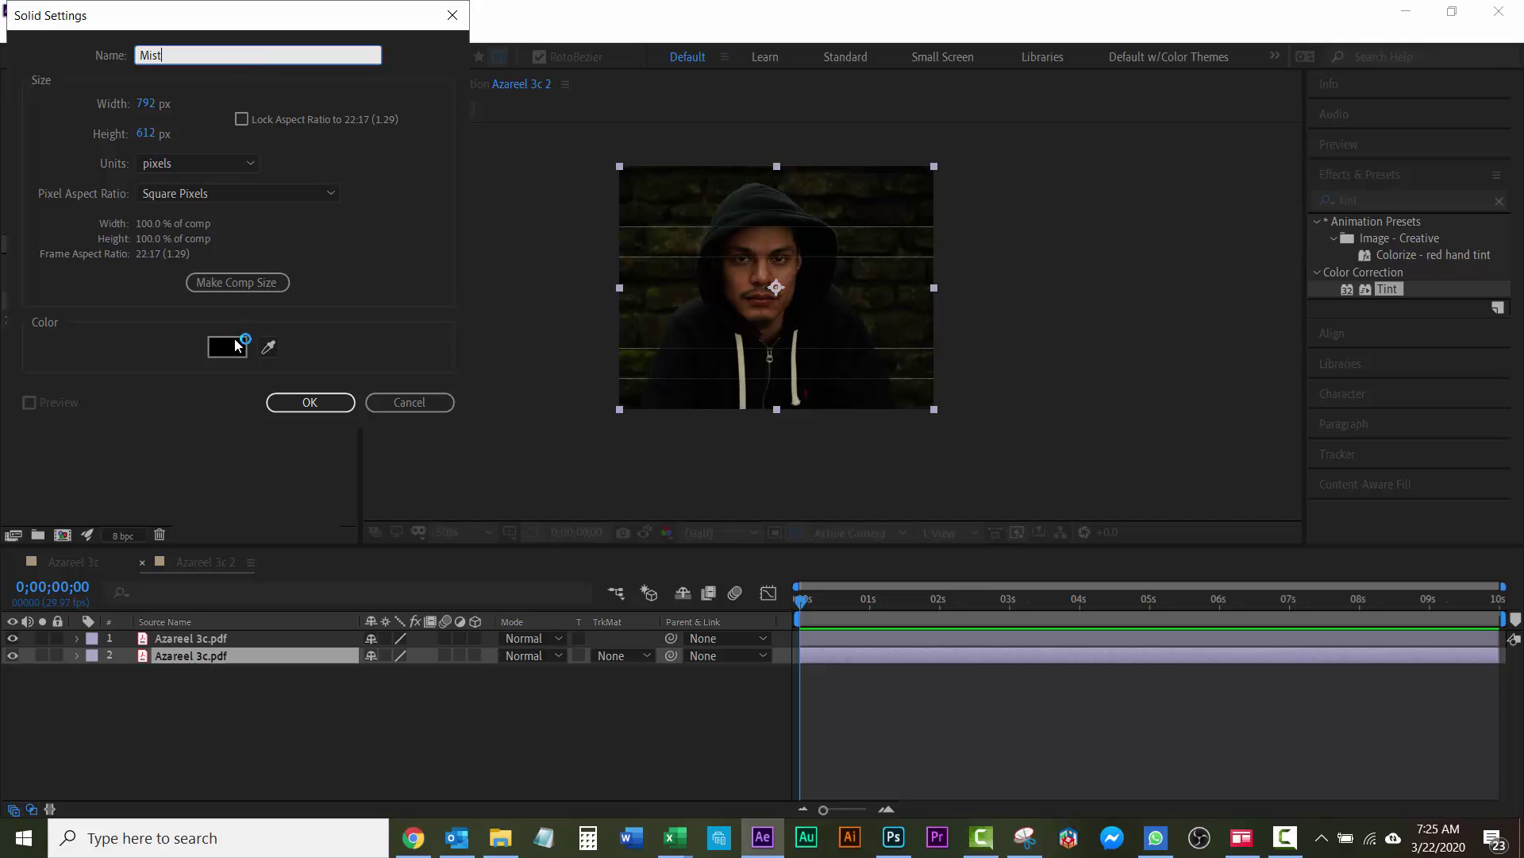
pyautogui.click(229, 346)
pyautogui.click(27, 50)
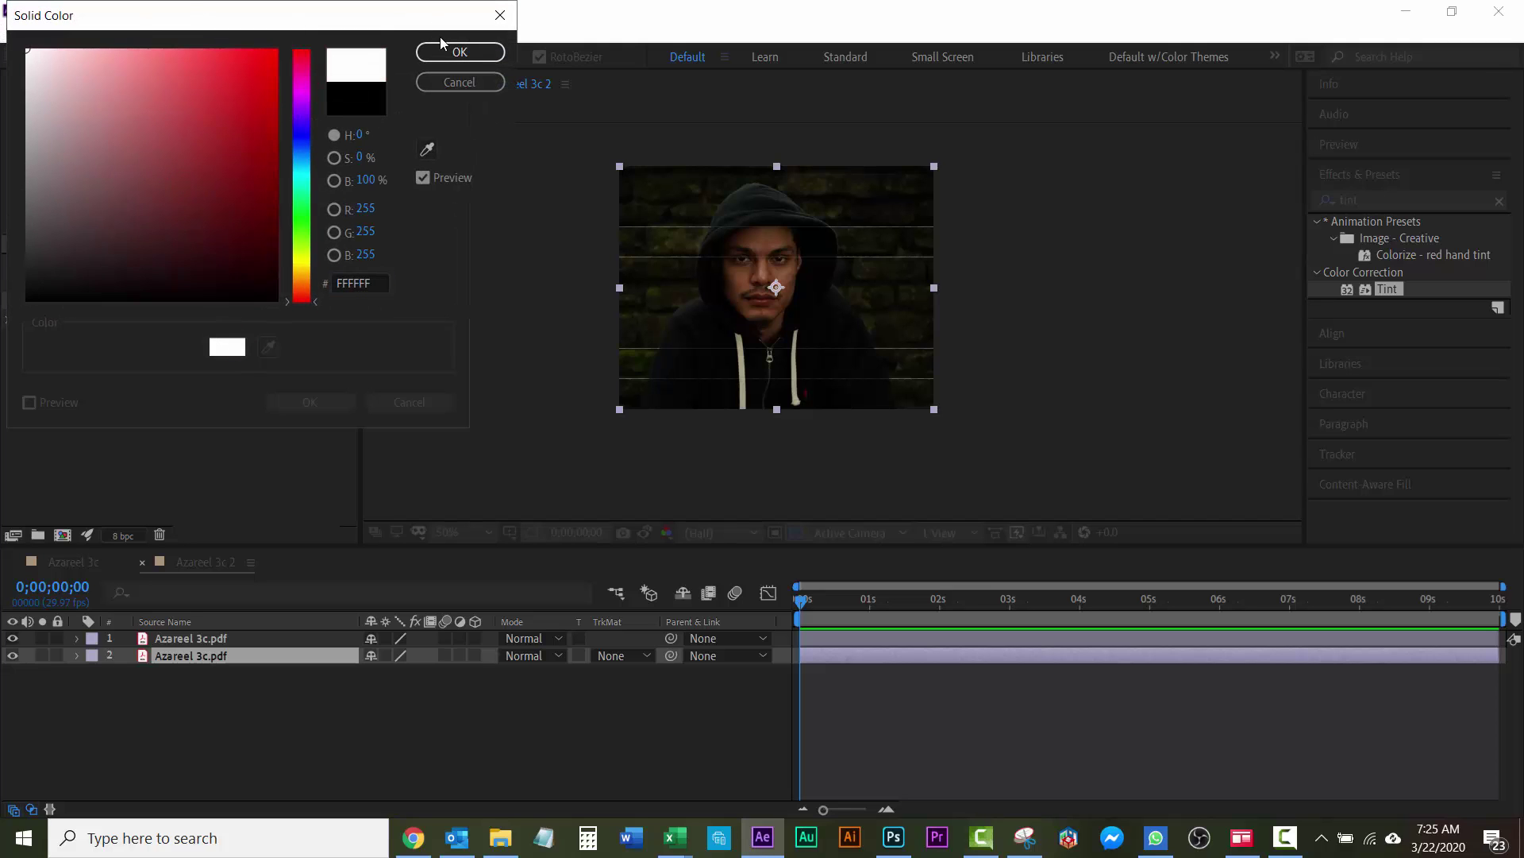
pyautogui.click(461, 52)
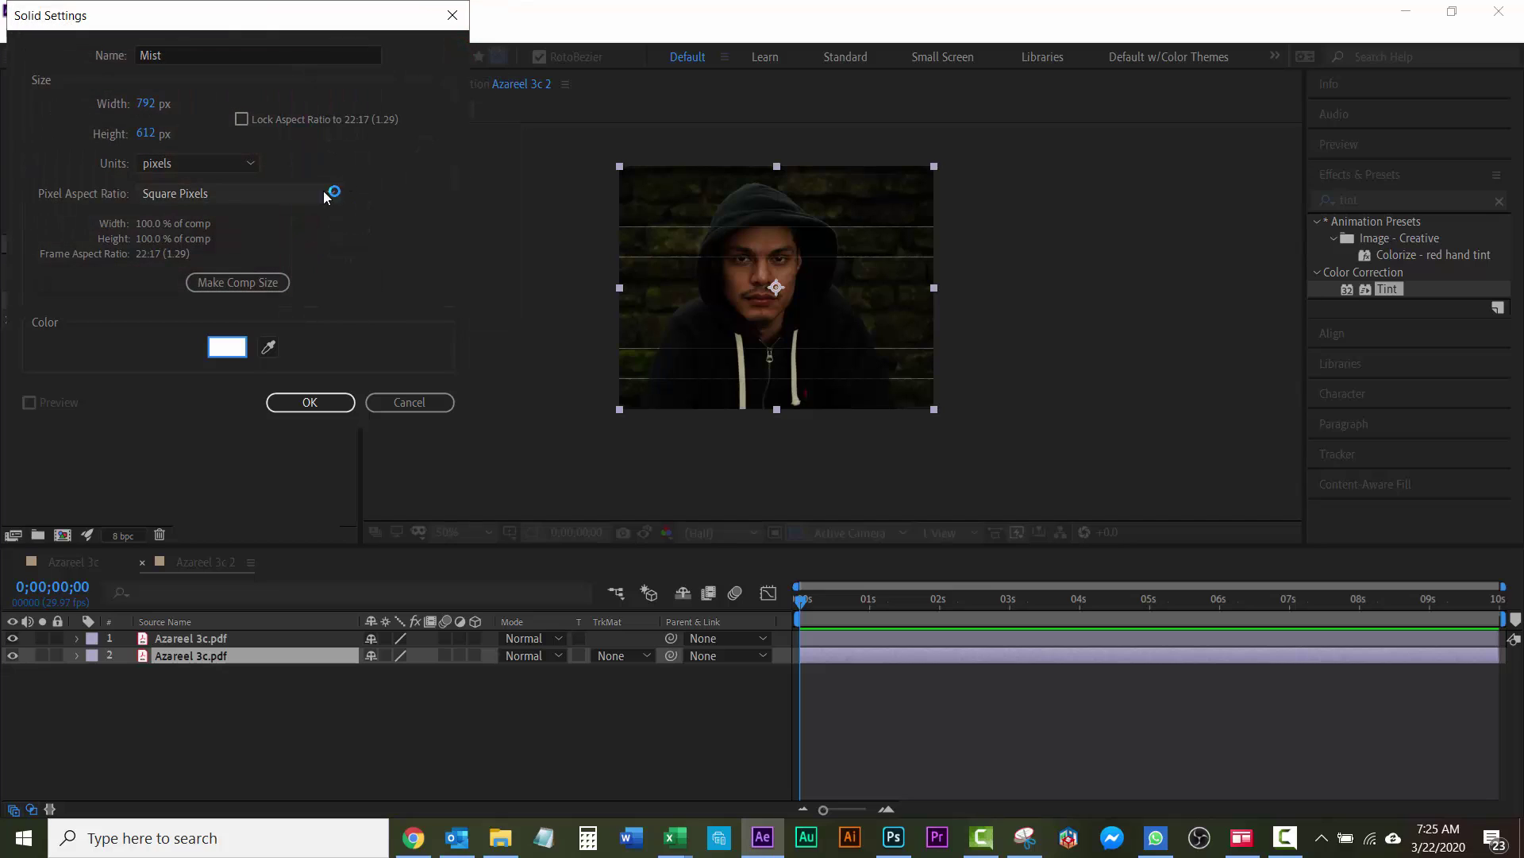
pyautogui.click(316, 403)
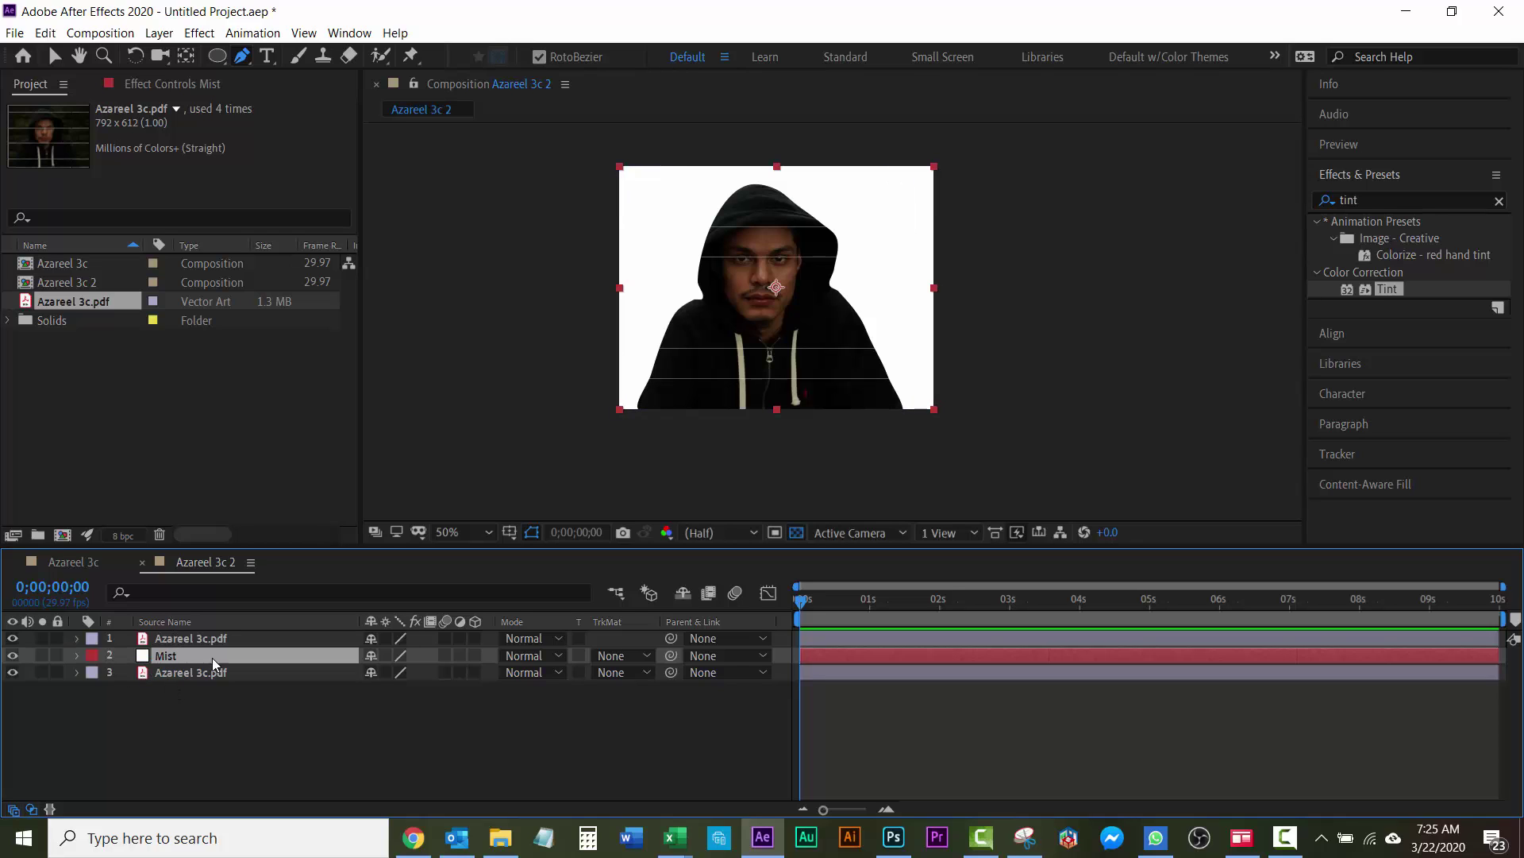
pyautogui.moveTo(173, 654)
pyautogui.mouseDown()
pyautogui.moveTo(184, 683)
pyautogui.moveTo(178, 656)
pyautogui.mouseUp()
# Rename the masked portrait layer Subject and the unmasked portrait layer beneath the solid BG
pyautogui.click(180, 637)
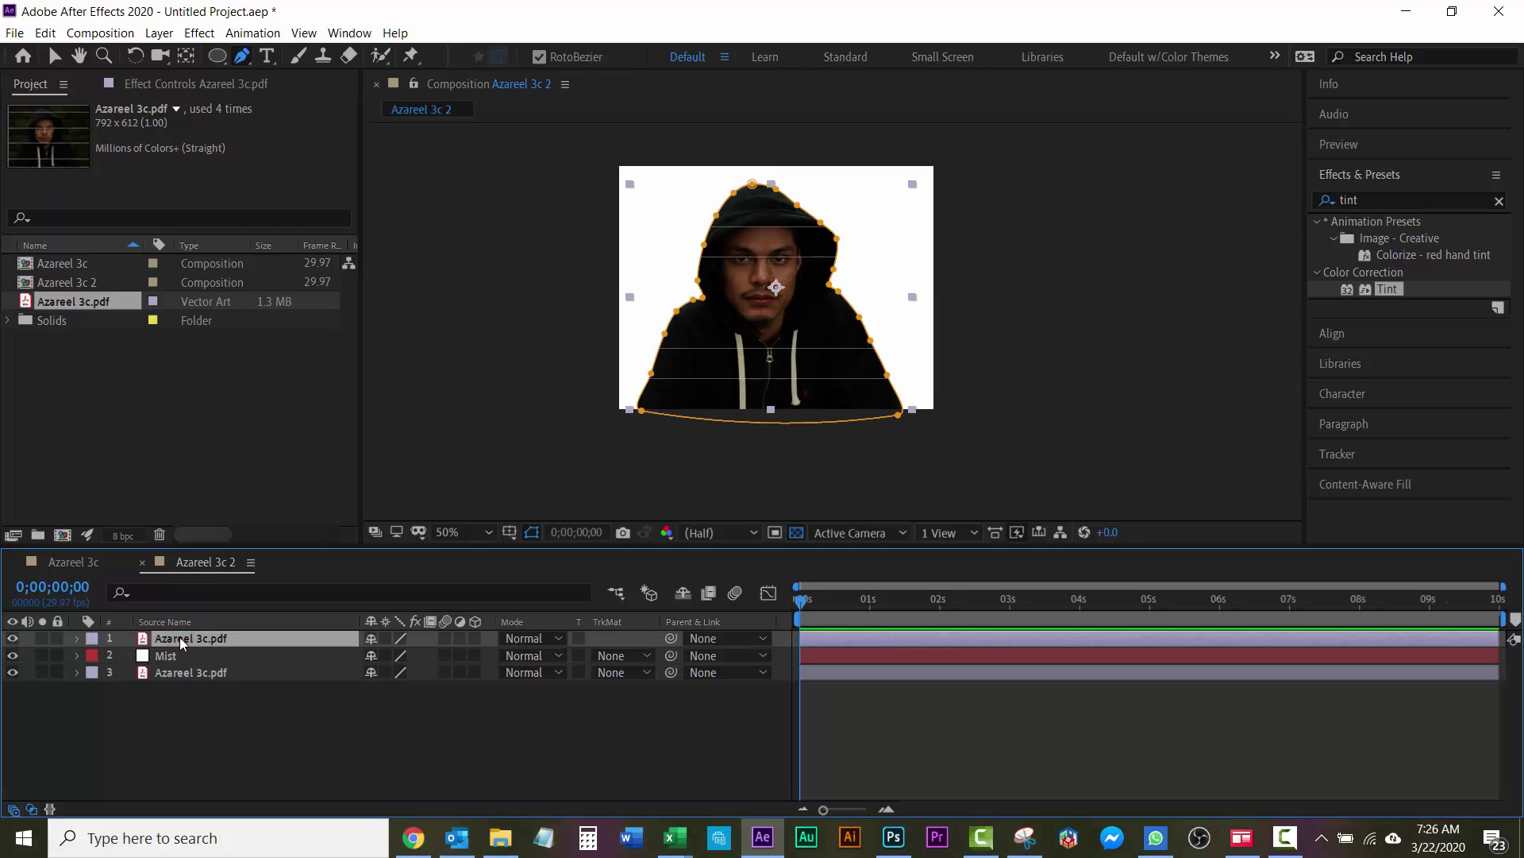
pyautogui.press('Return')
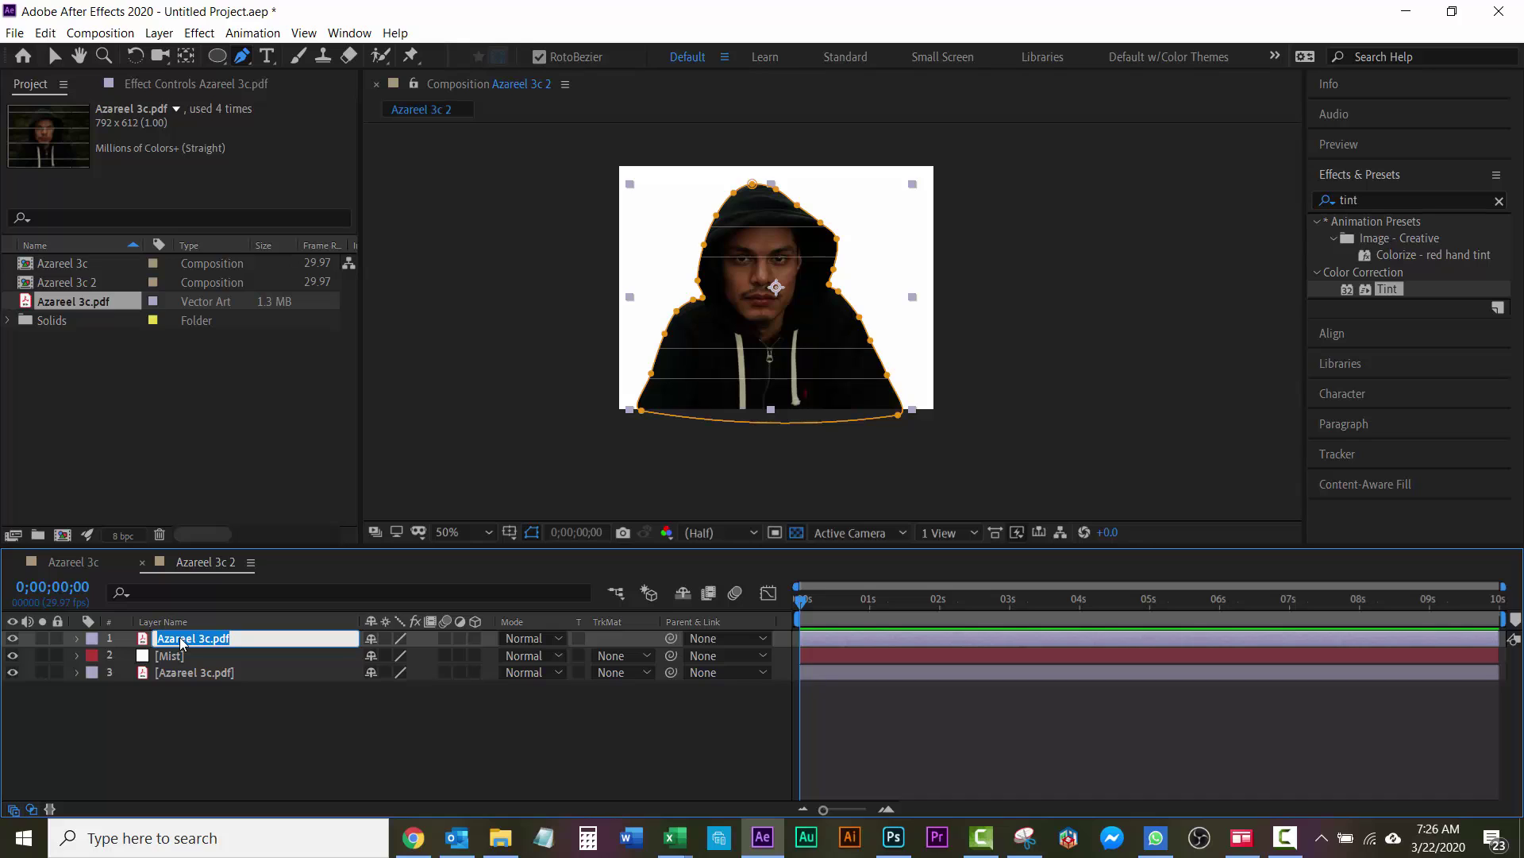
pyautogui.write('Subject')
pyautogui.press('Return')
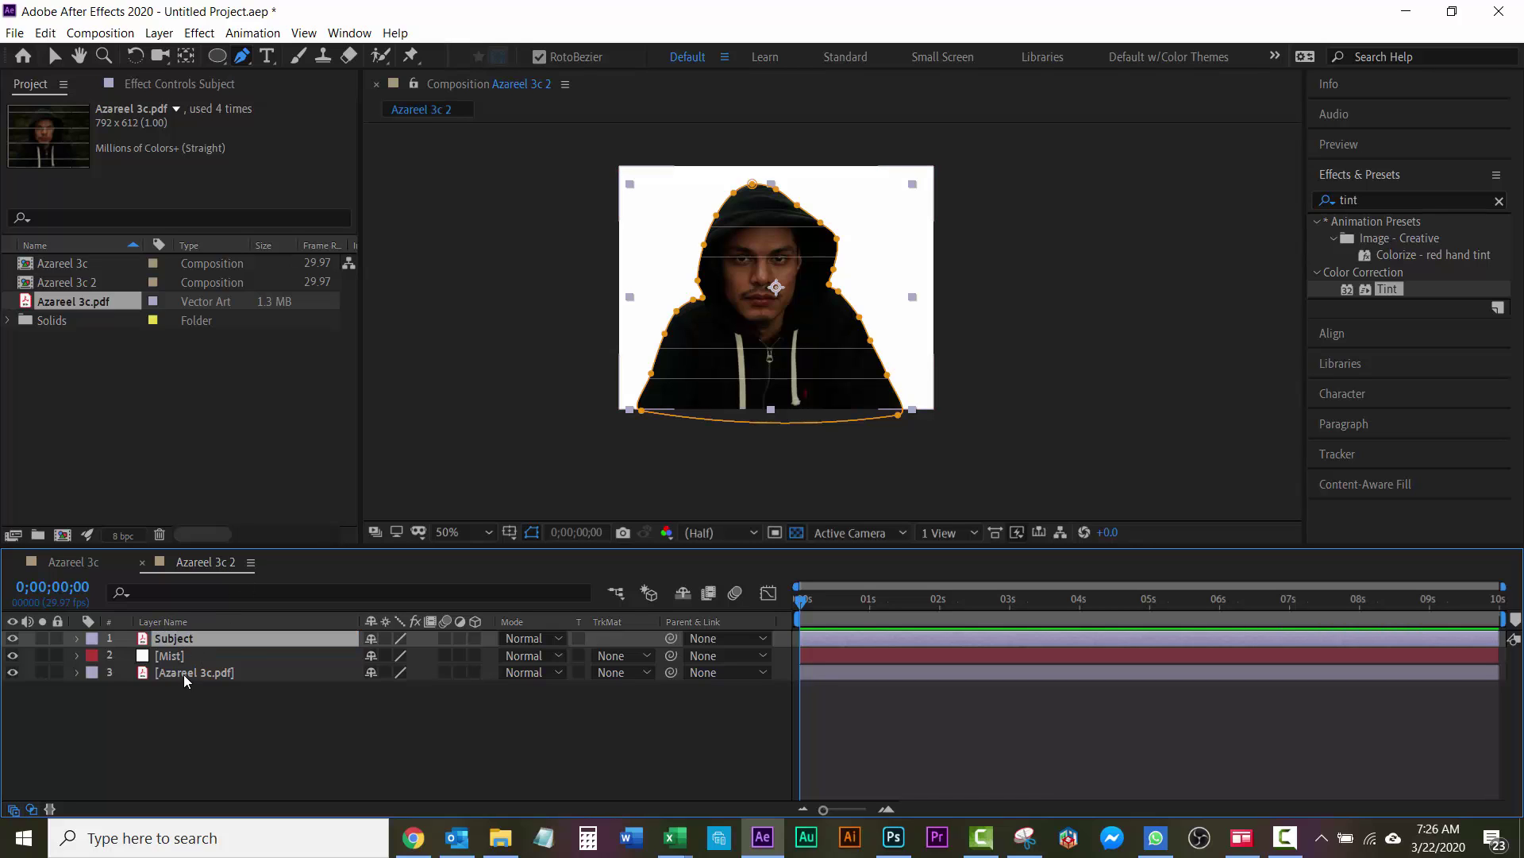
pyautogui.click(185, 675)
pyautogui.press('Return')
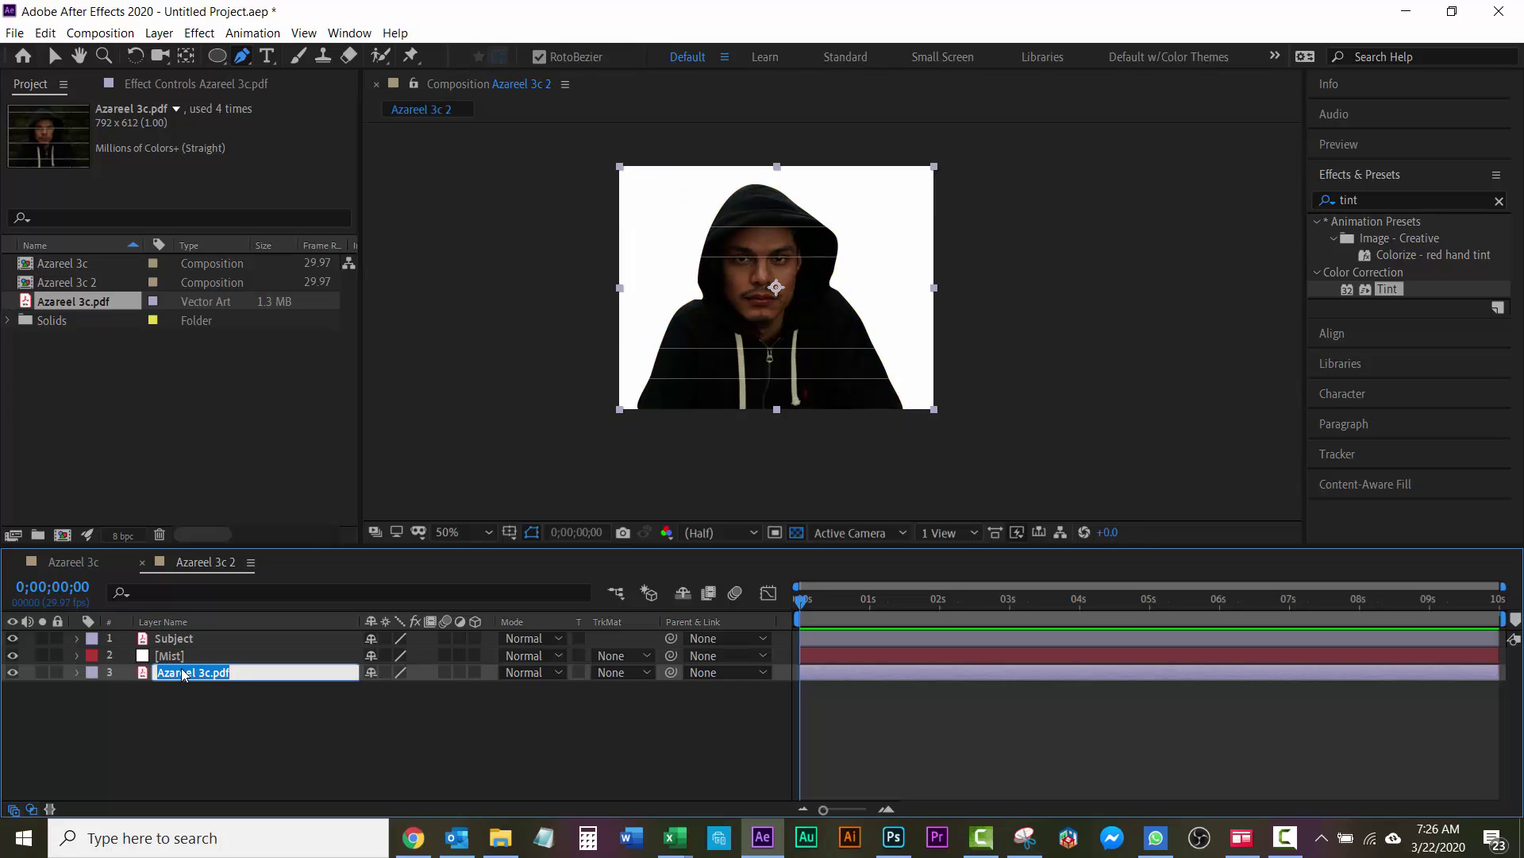
pyautogui.write('BG')
pyautogui.press('Return')
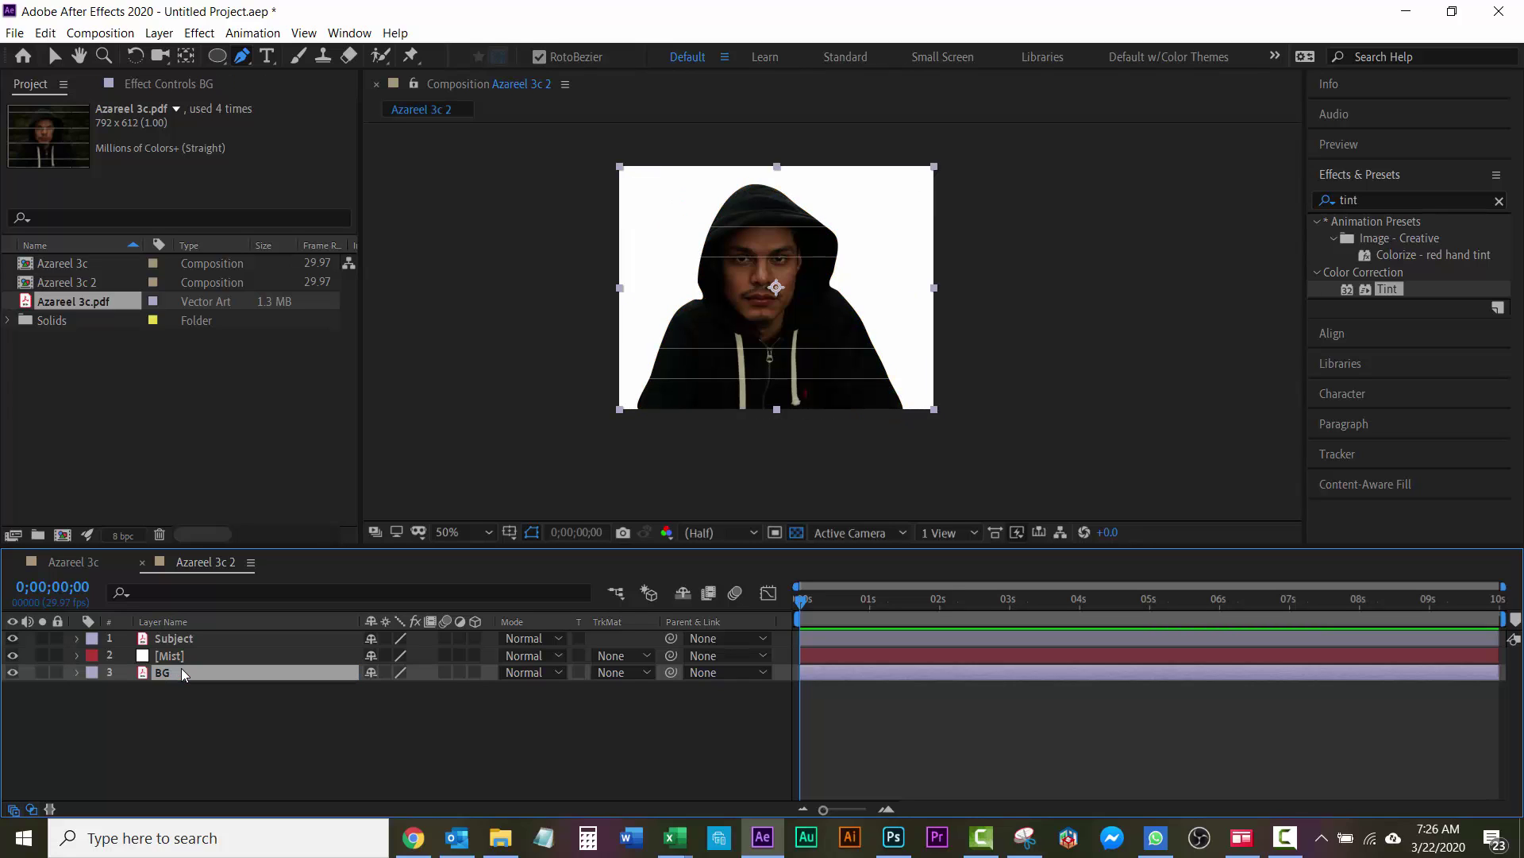
# Find the Fractal Noise effect by searching for "fractal", apply it to the Mist layer and inspect the result around the subject
pyautogui.click(1499, 203)
pyautogui.click(1350, 201)
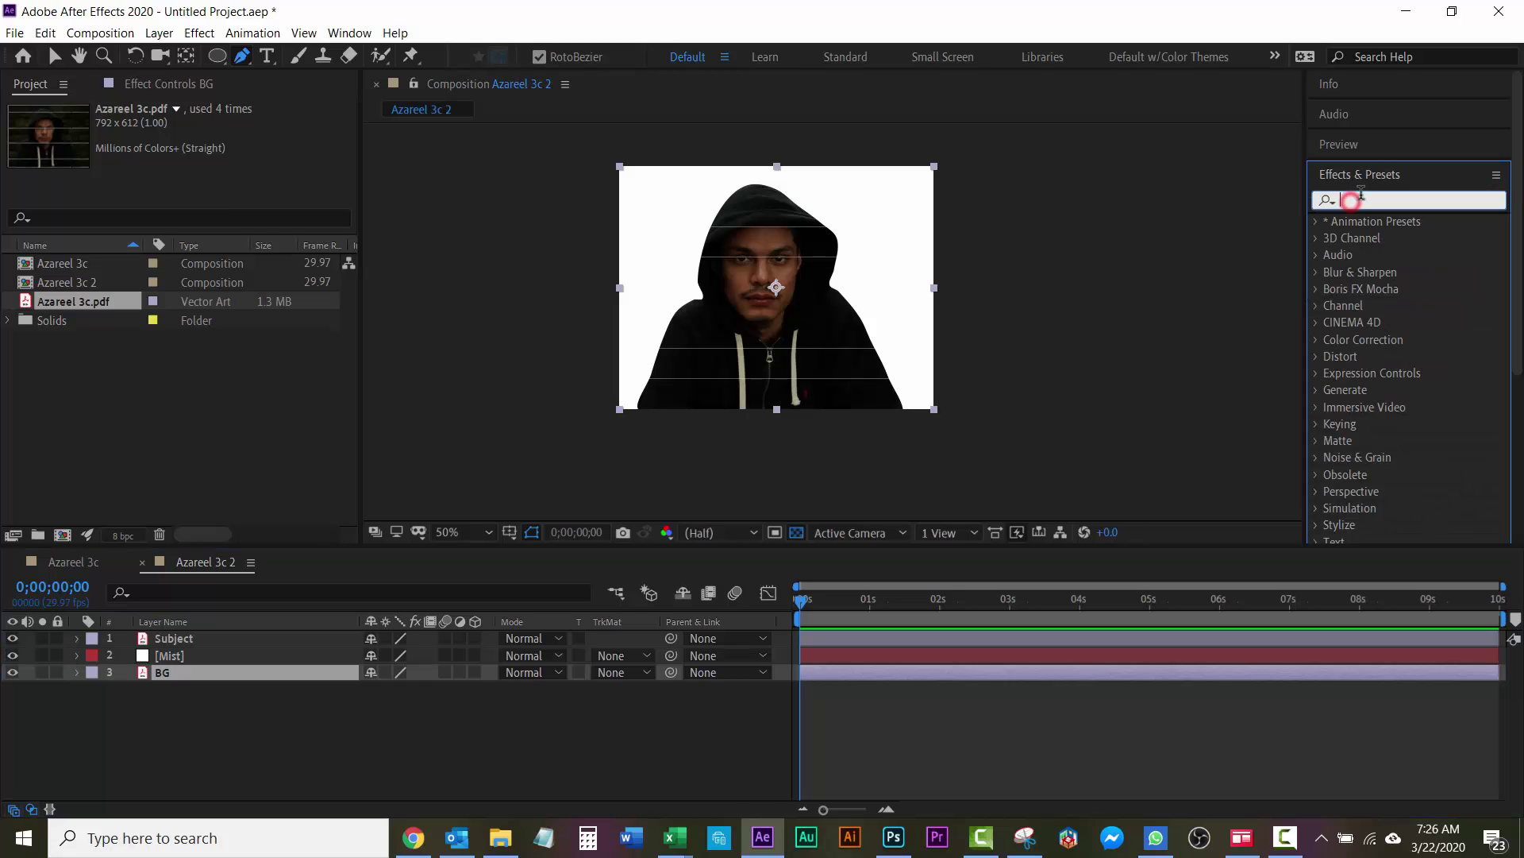
pyautogui.write('fractal')
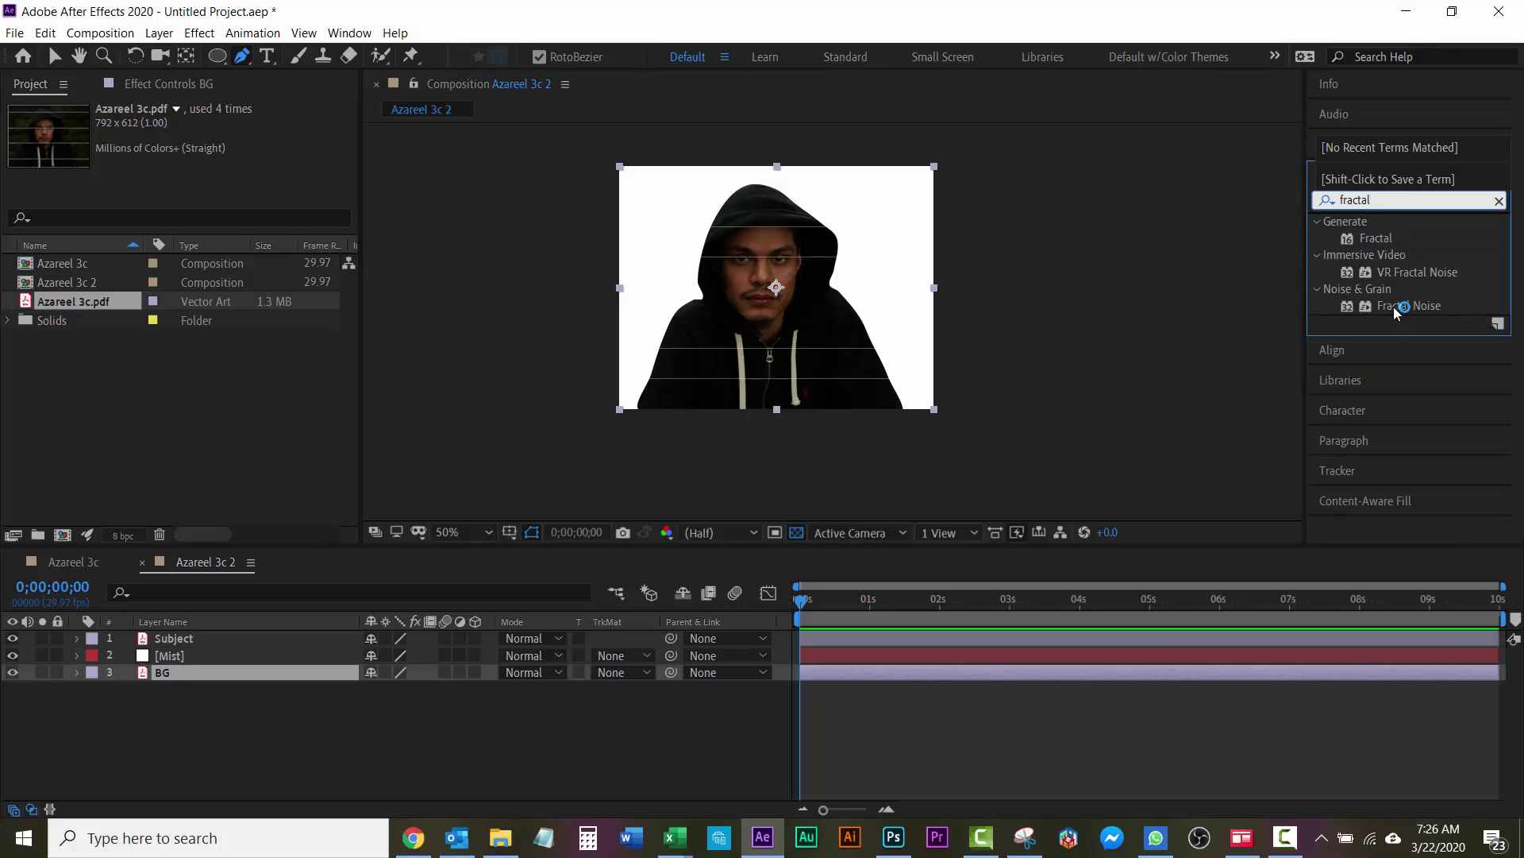
pyautogui.click(1394, 307)
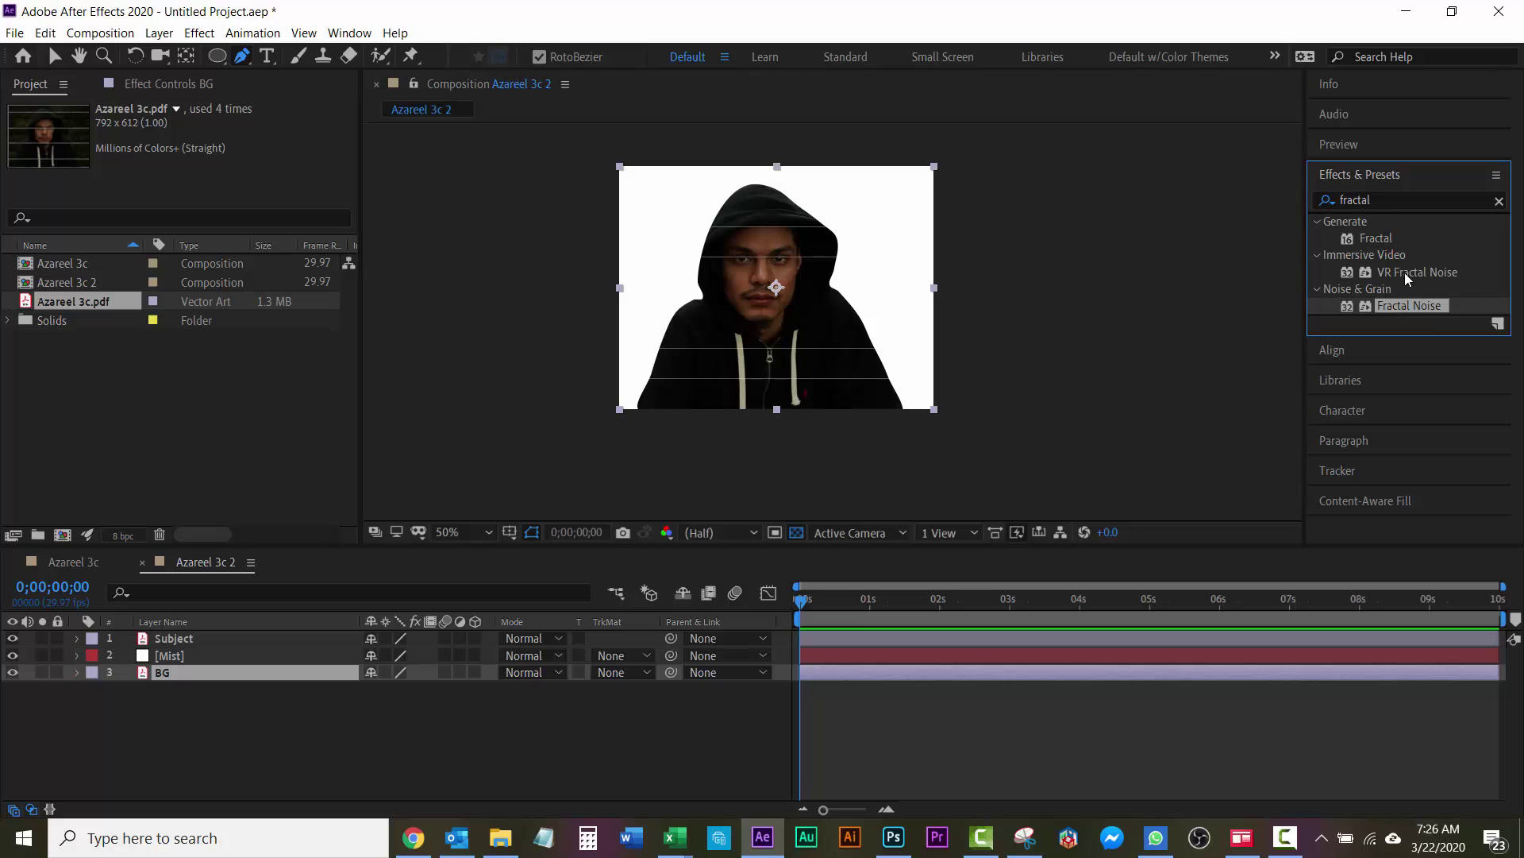
pyautogui.moveTo(1384, 307); pyautogui.dragTo(241, 654)
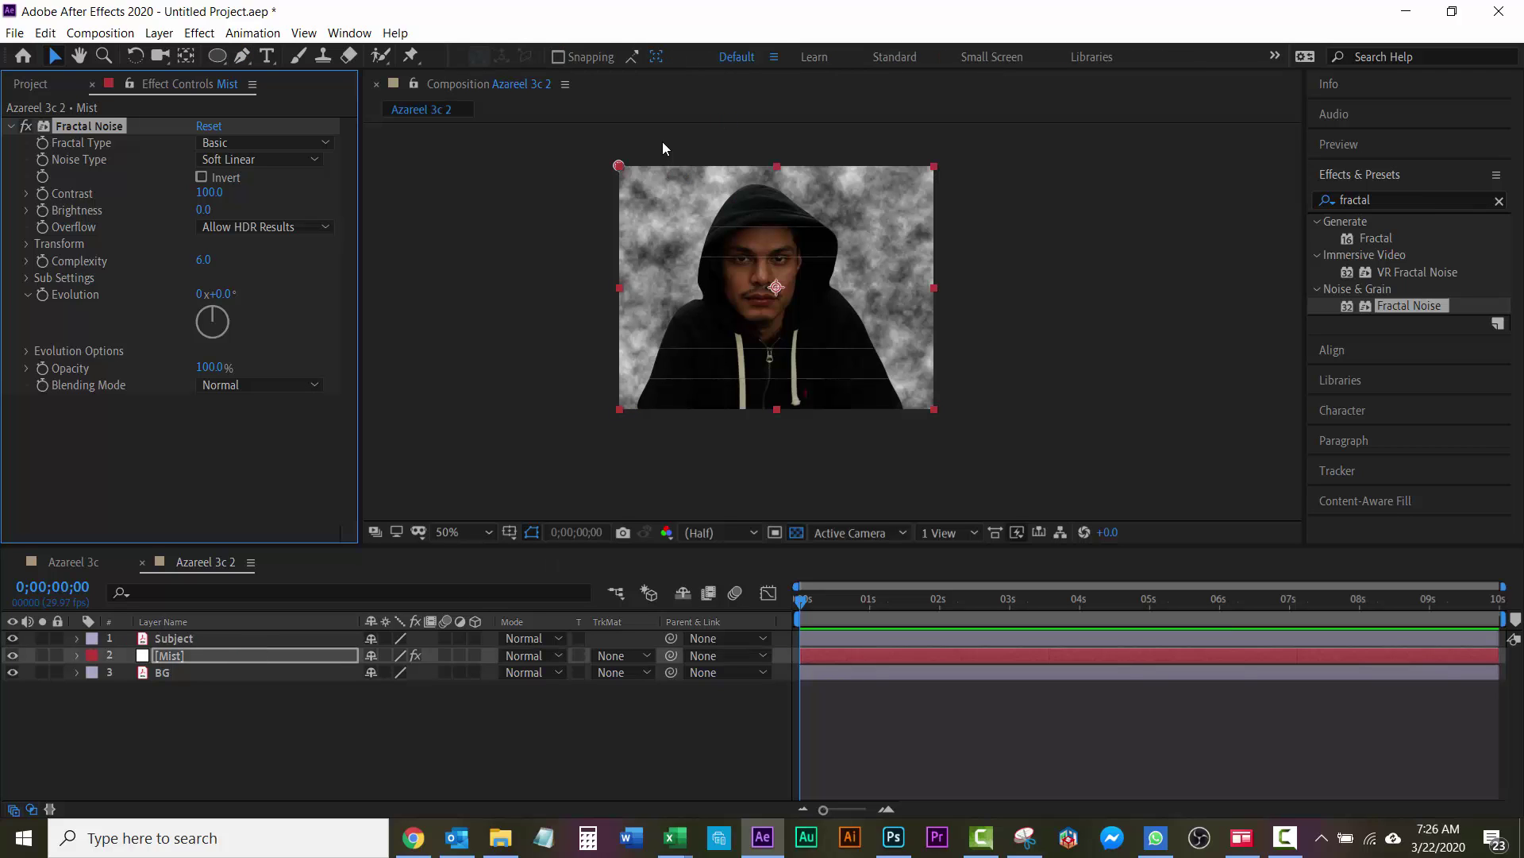
pyautogui.press('.')
pyautogui.press('.')
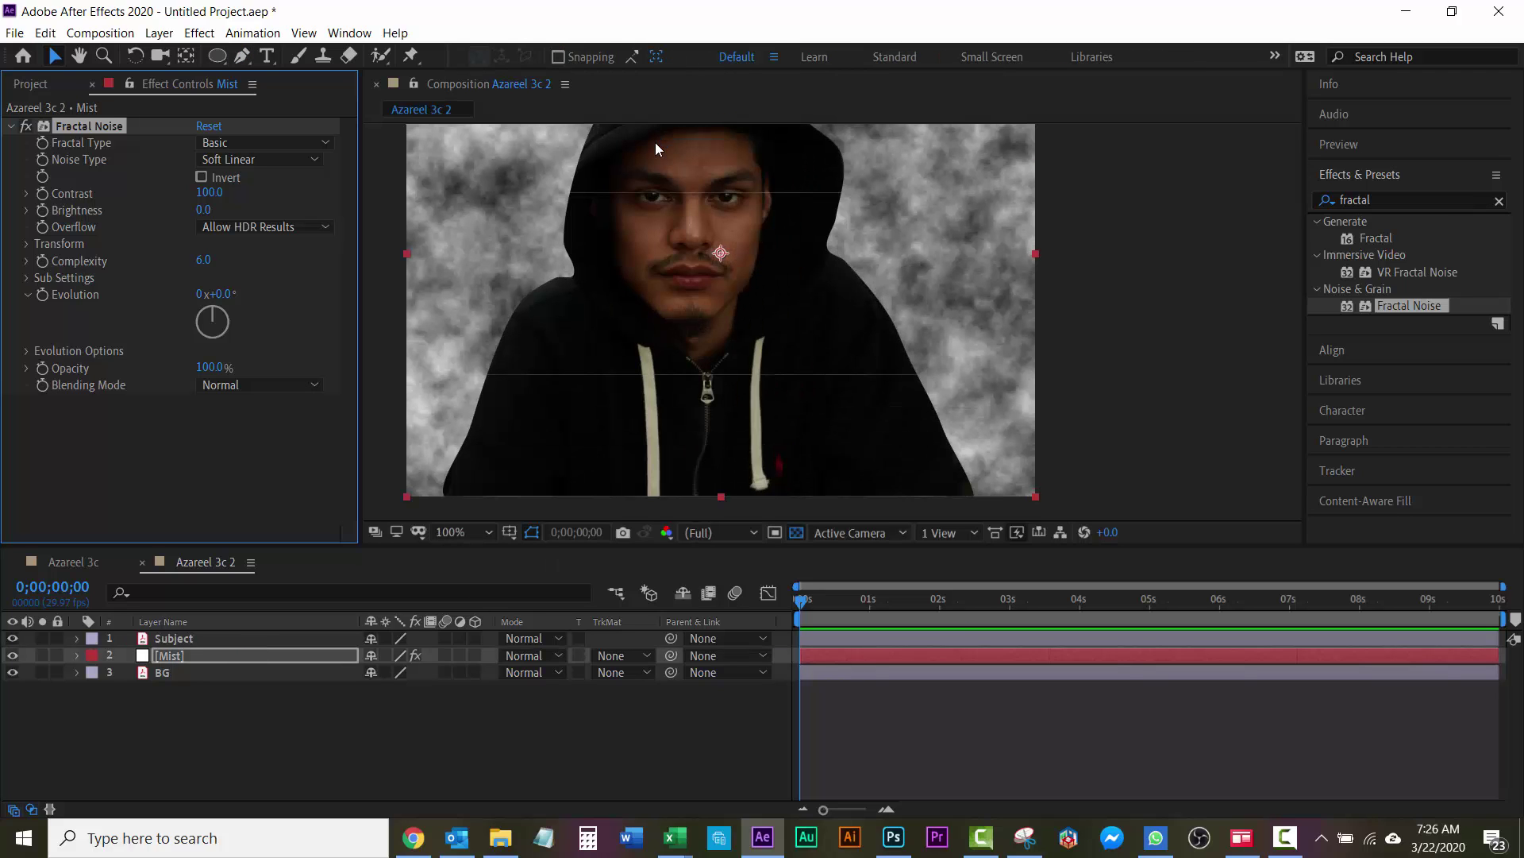
pyautogui.press(',')
pyautogui.press(',')
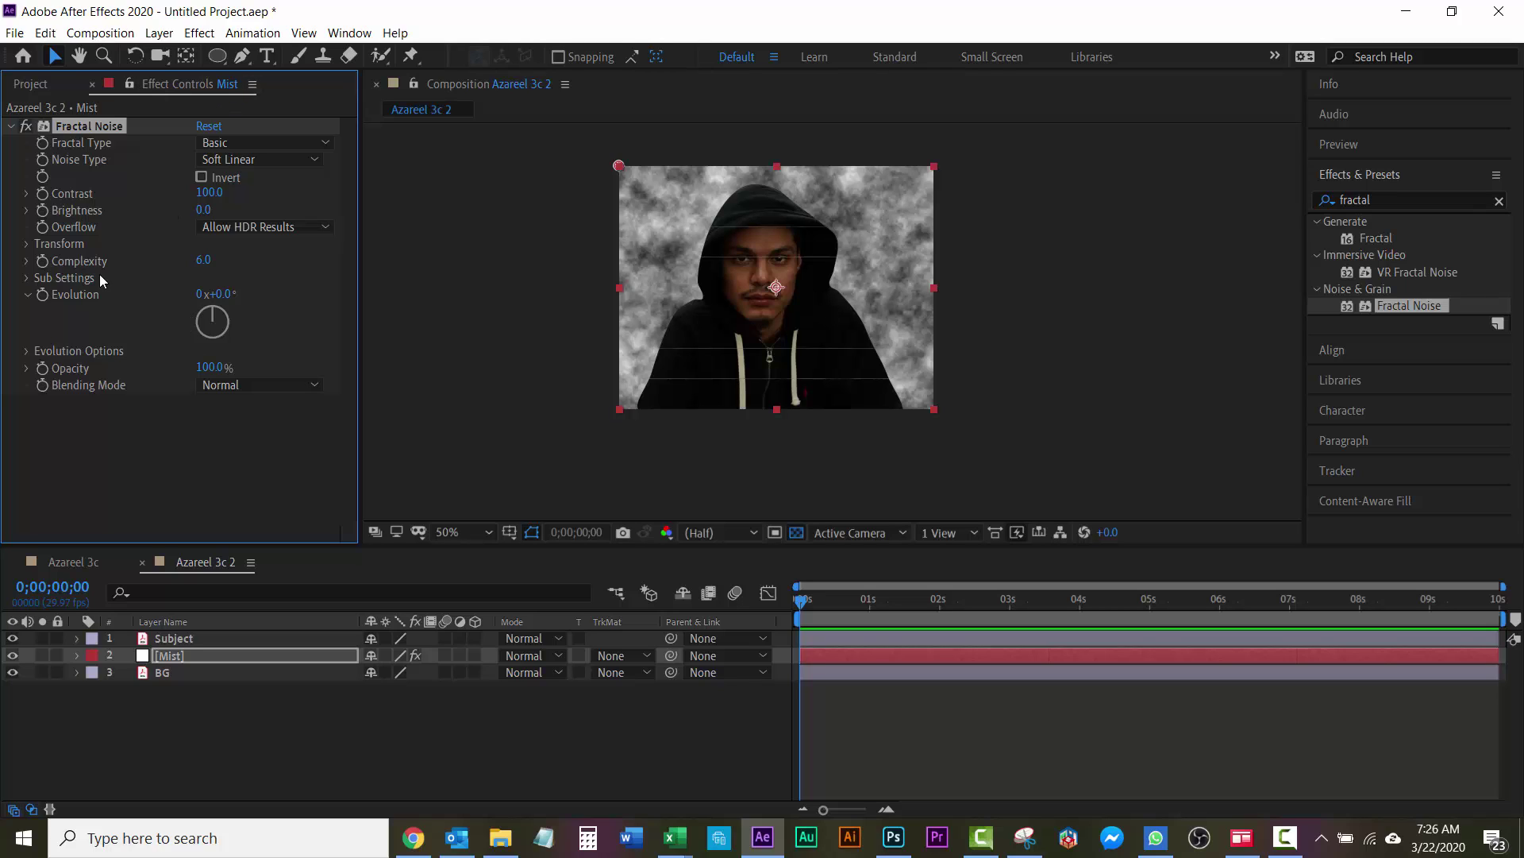
# Set the uniform scale of the Mist layer's Fractal Noise transform to 200
pyautogui.click(28, 244)
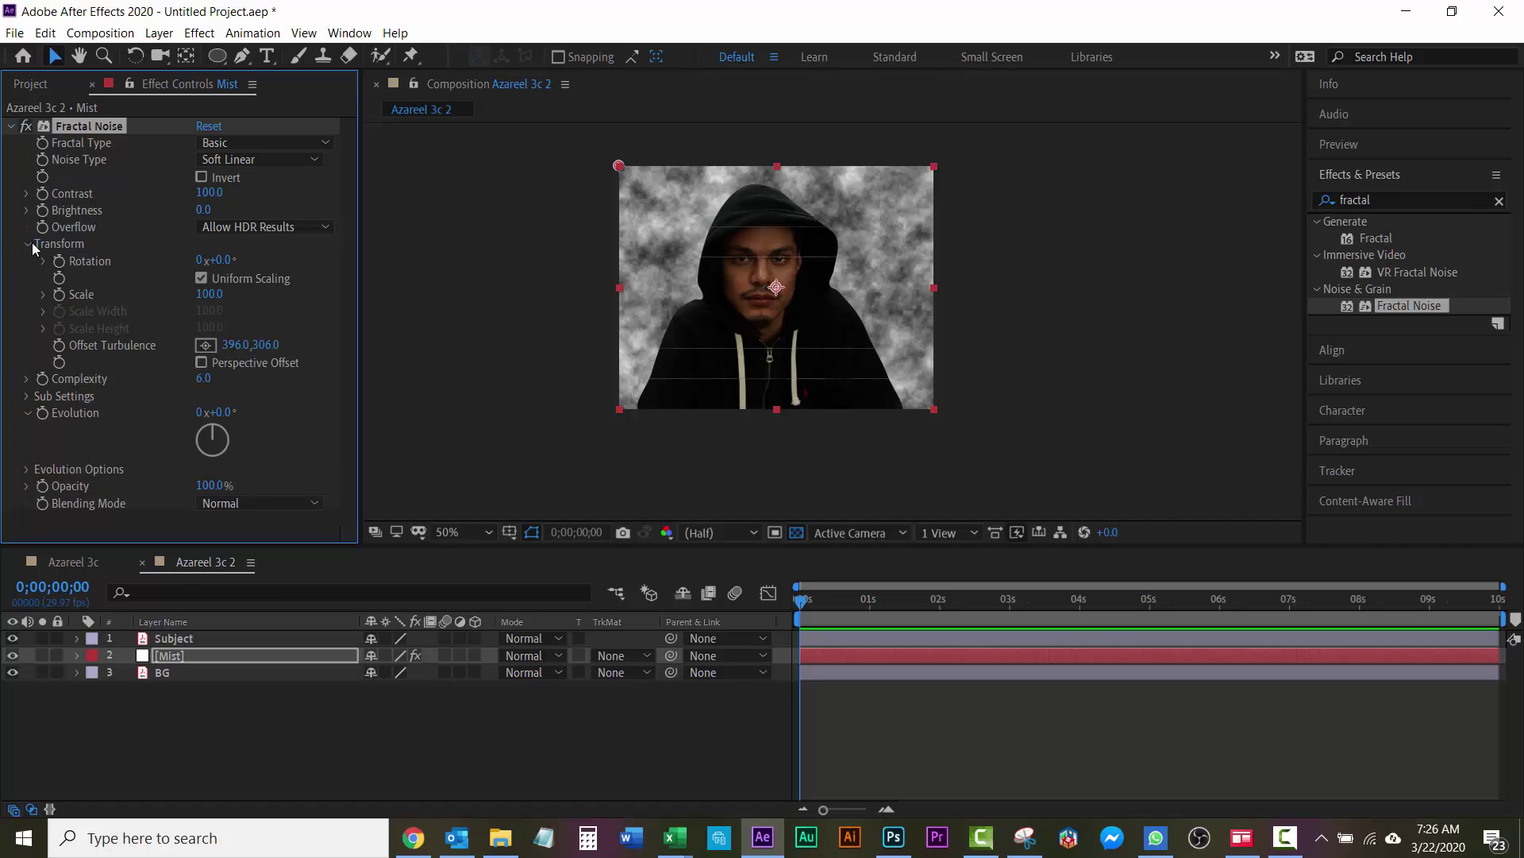
pyautogui.click(207, 294)
pyautogui.write('200')
pyautogui.press('Return')
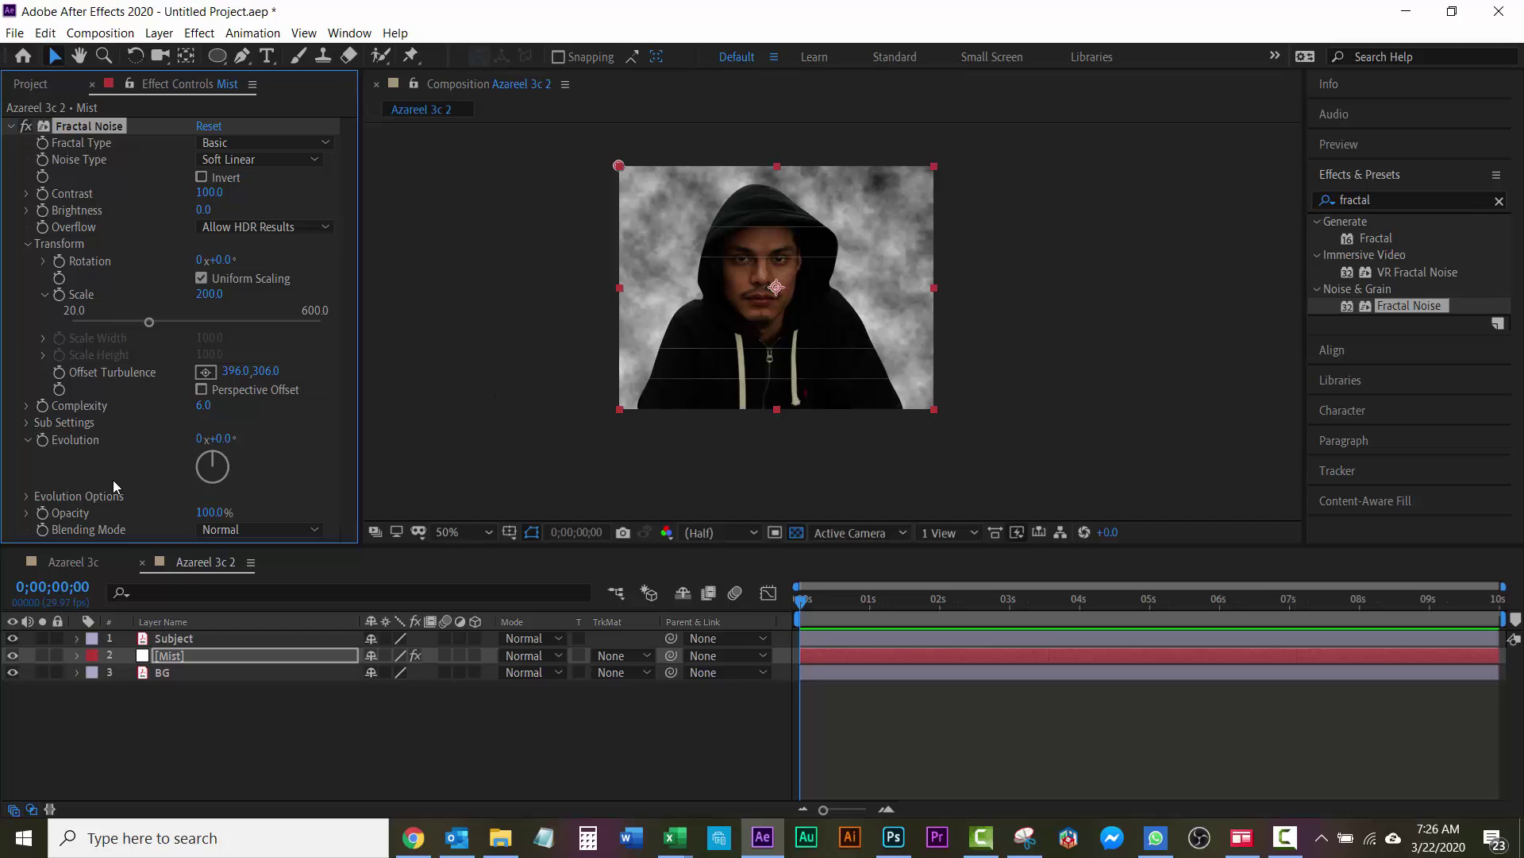
# Keyframe Offset Turbulence and Evolution from the first frame, setting Evolution to 1 revolution and the vertical turbulence offset to 32 at 0;00;09;29
pyautogui.click(59, 373)
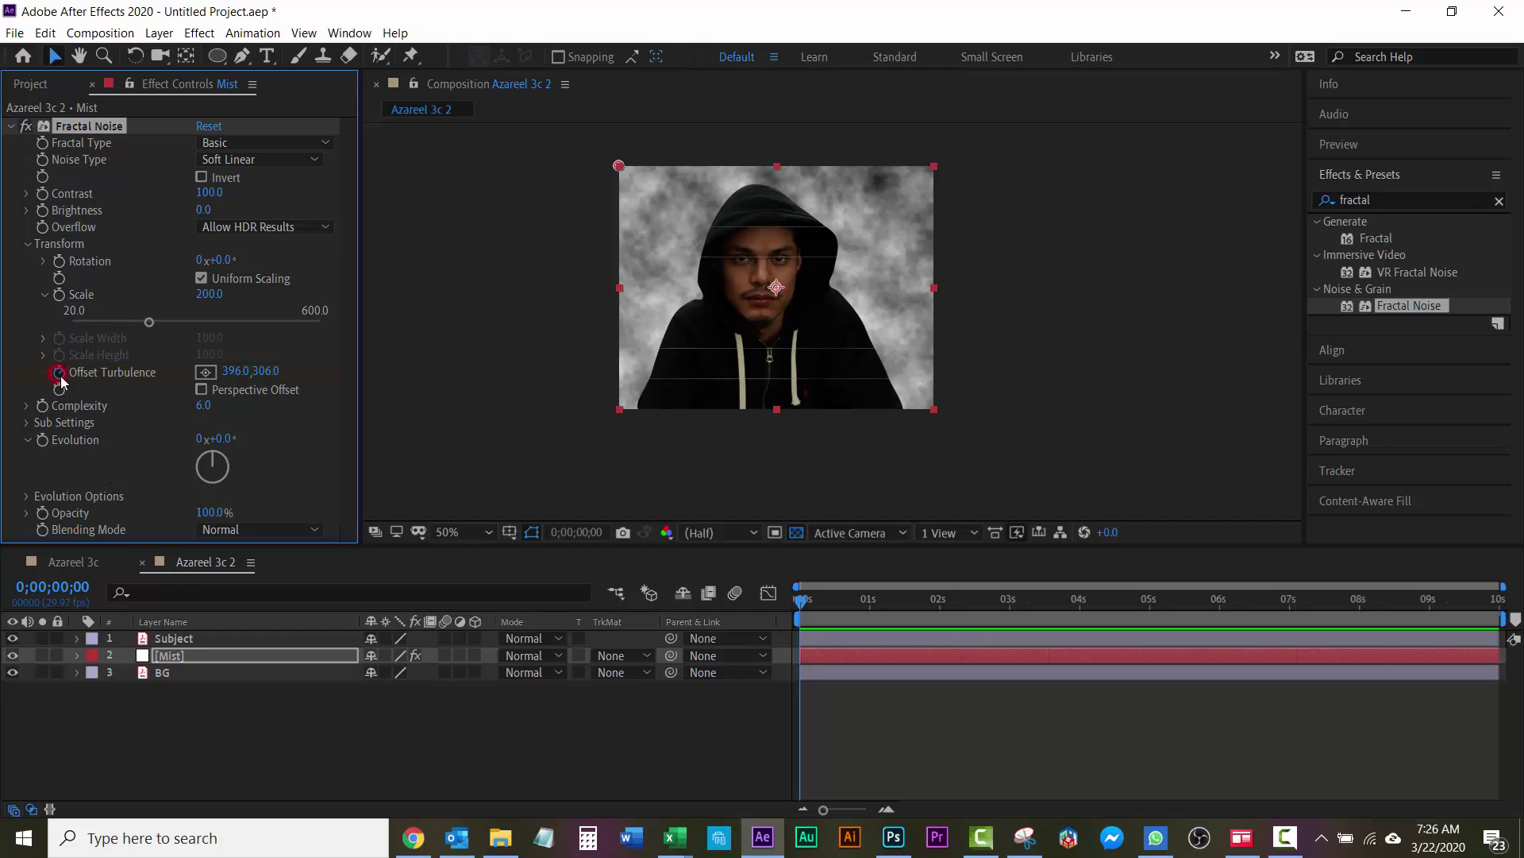
pyautogui.click(43, 440)
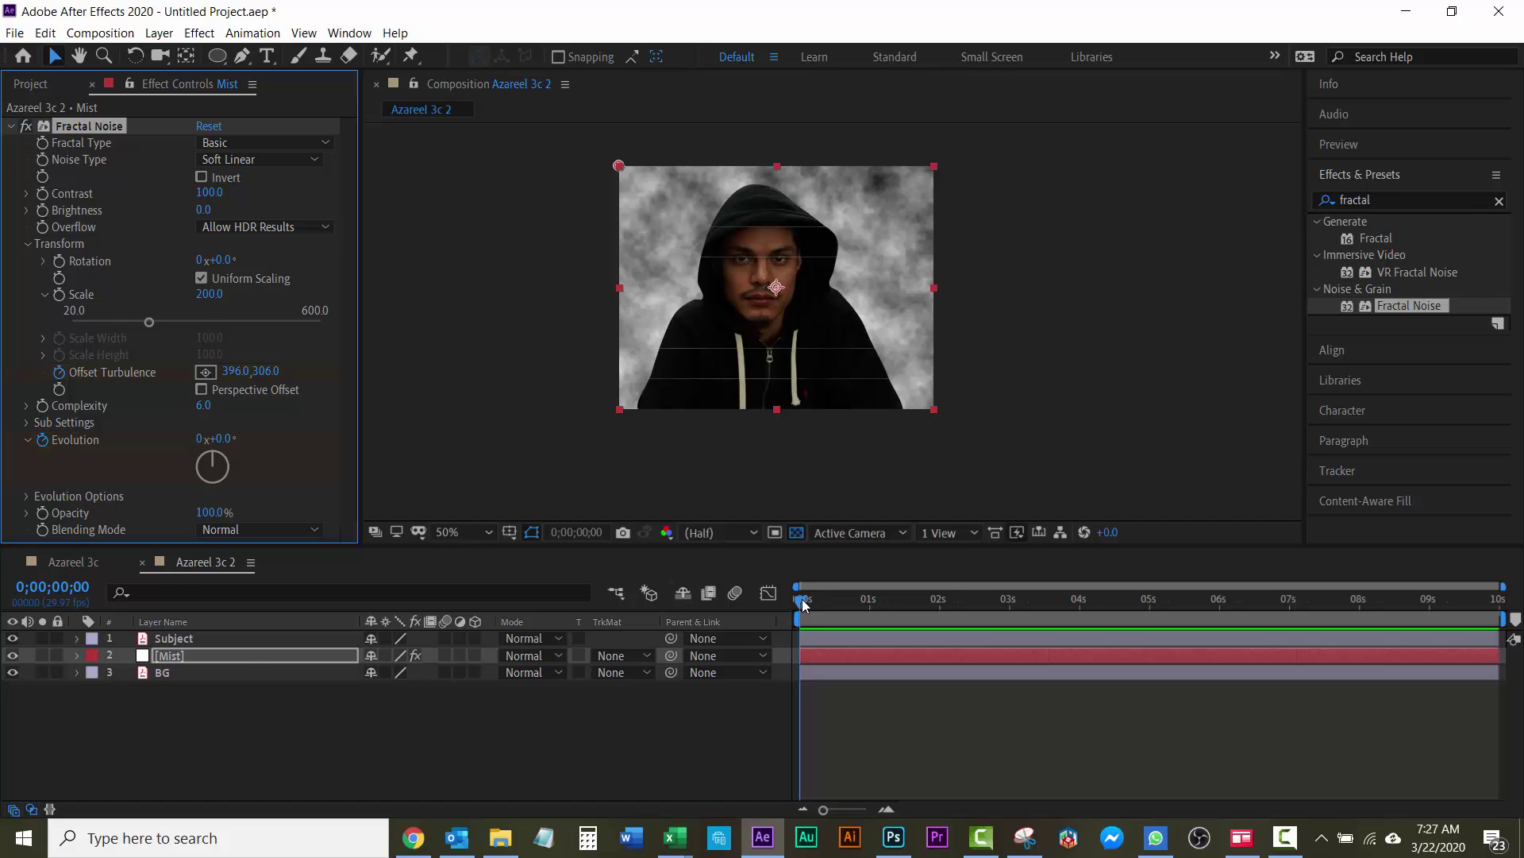
pyautogui.moveTo(804, 605); pyautogui.dragTo(1505, 618)
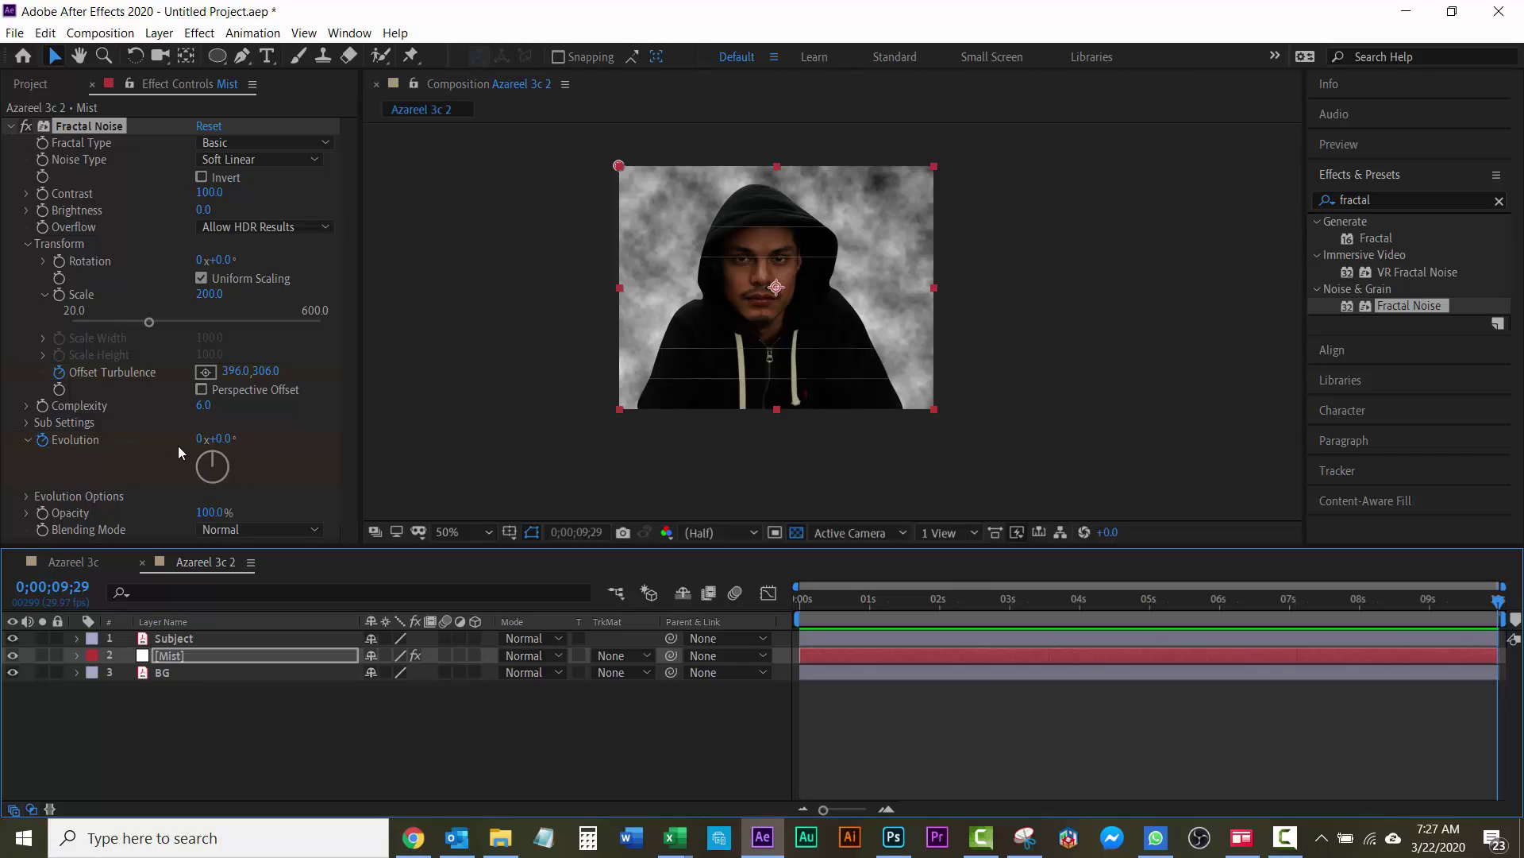
pyautogui.click(199, 441)
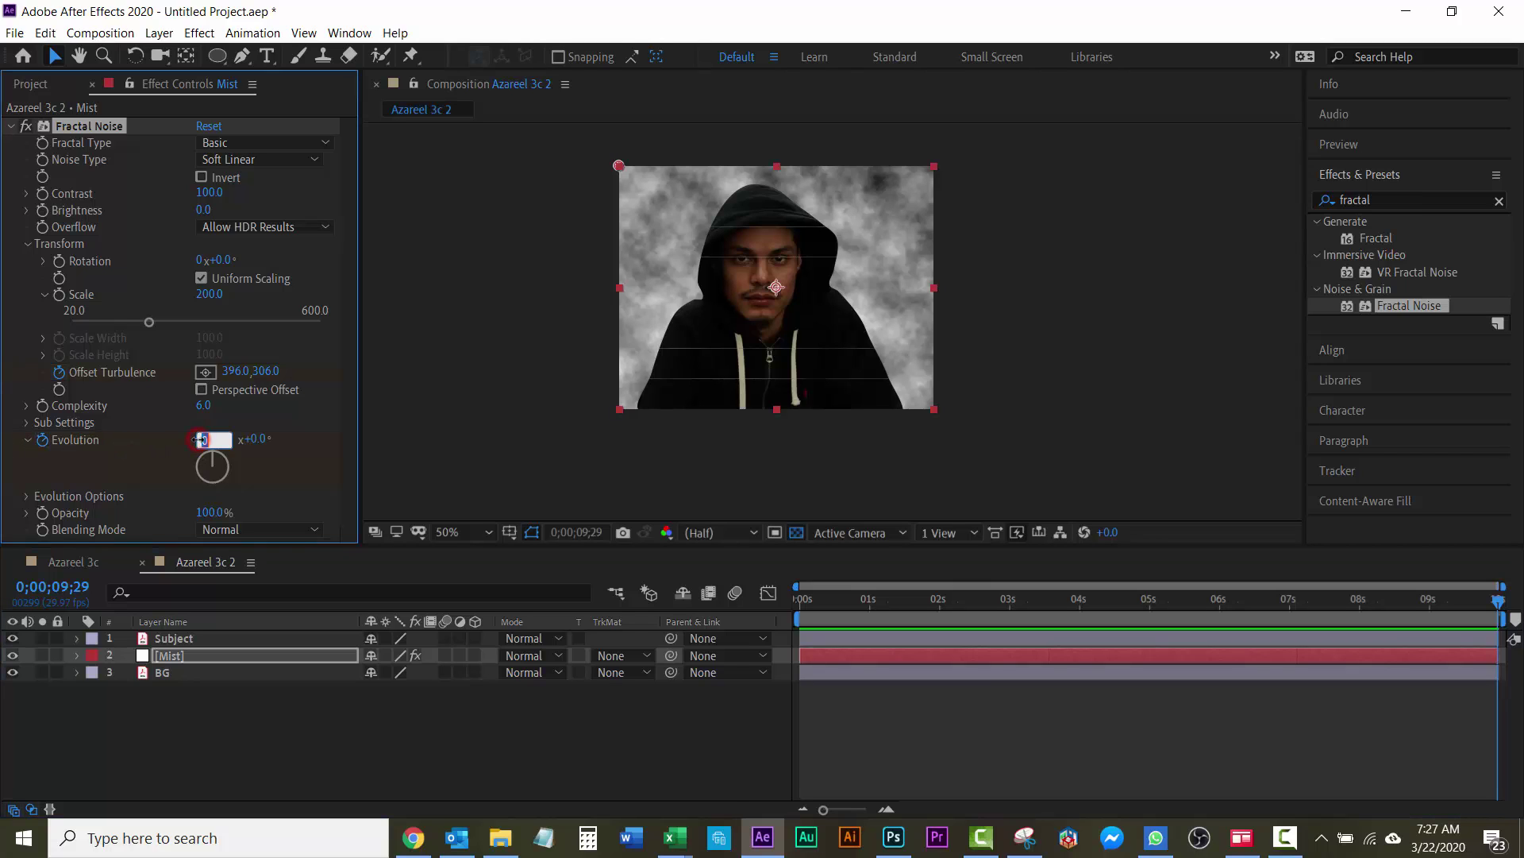
pyautogui.press('Return')
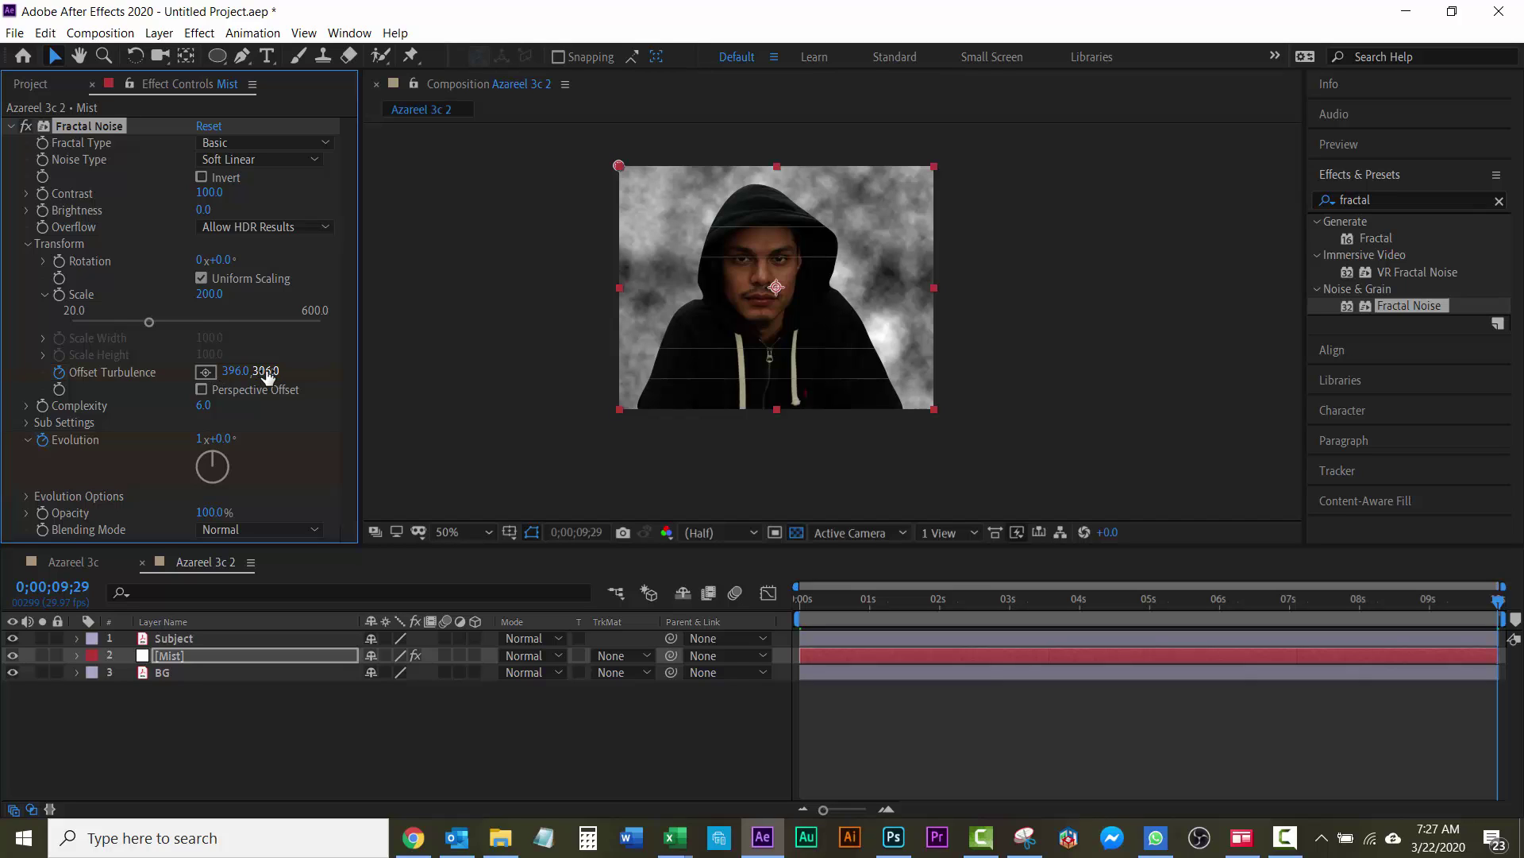
pyautogui.moveTo(267, 375); pyautogui.dragTo(19, 418)
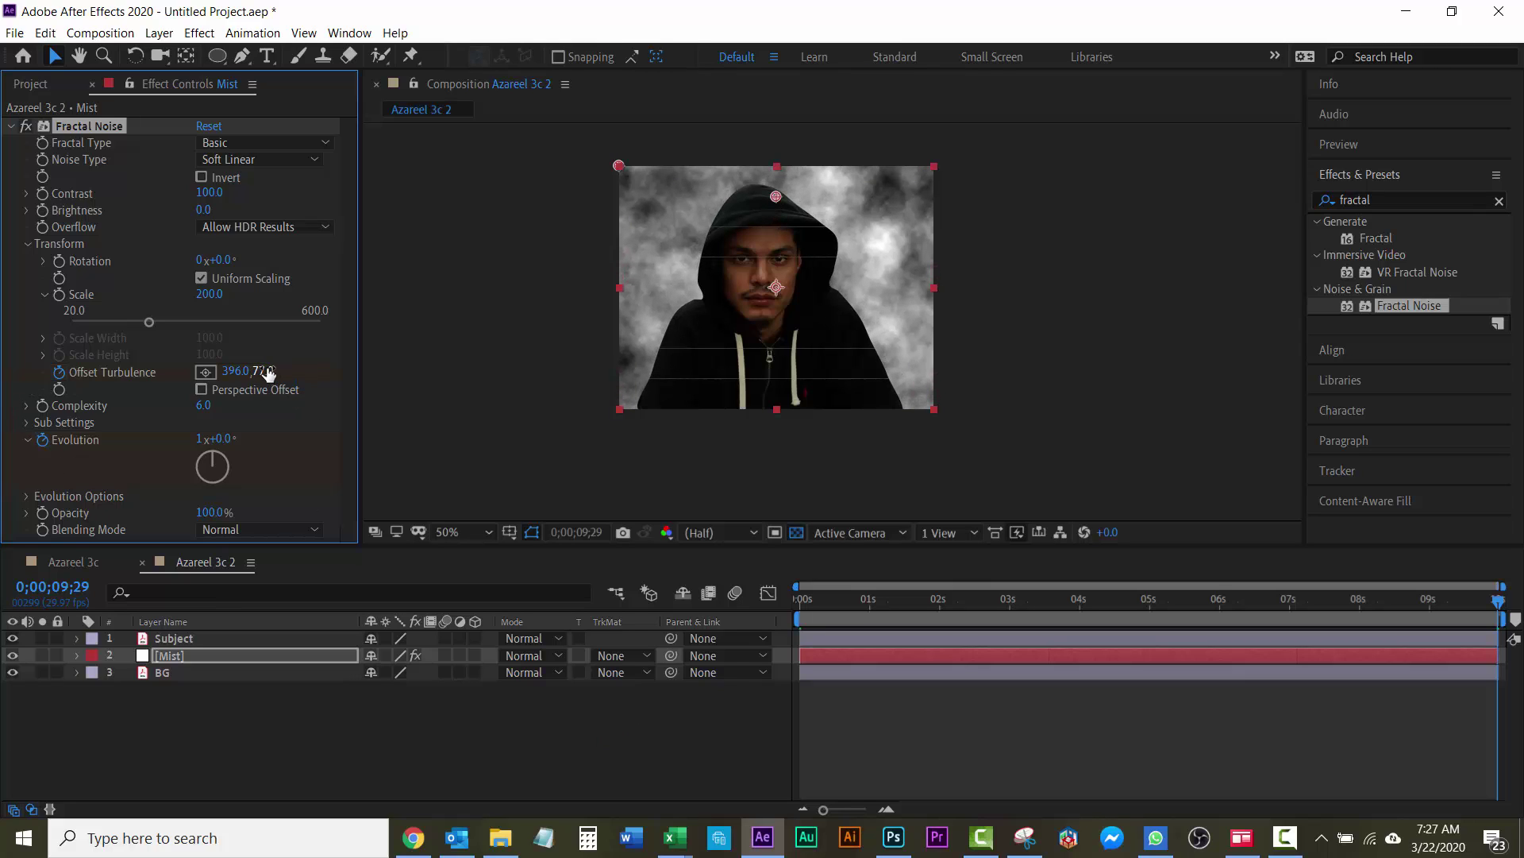
pyautogui.moveTo(266, 372); pyautogui.dragTo(222, 371)
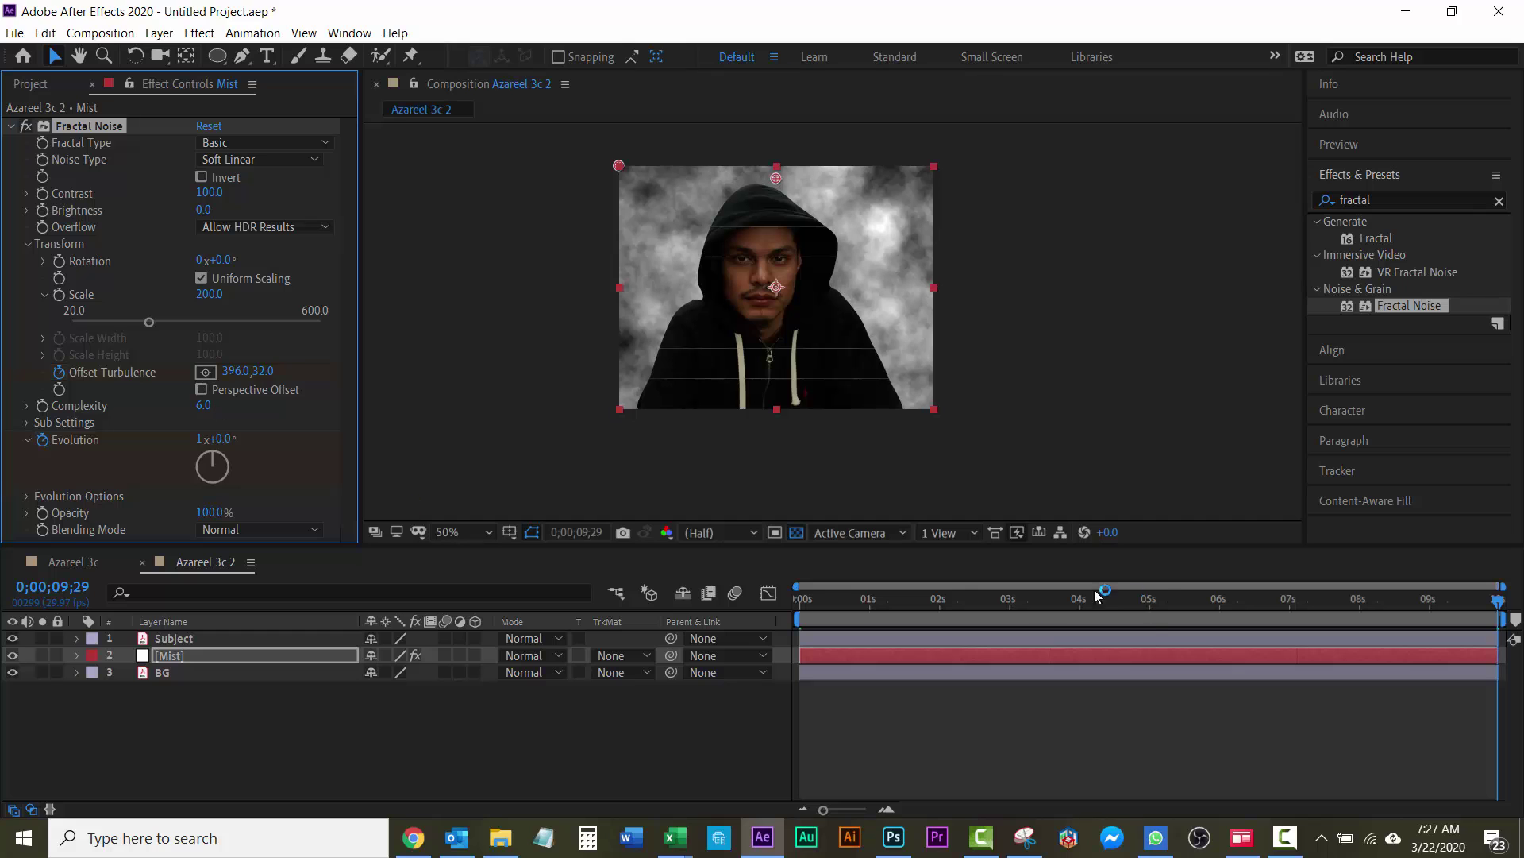
# Preview the animated mist along the timeline and return to the first frame
pyautogui.moveTo(803, 605); pyautogui.dragTo(1402, 613)
pyautogui.press('space')
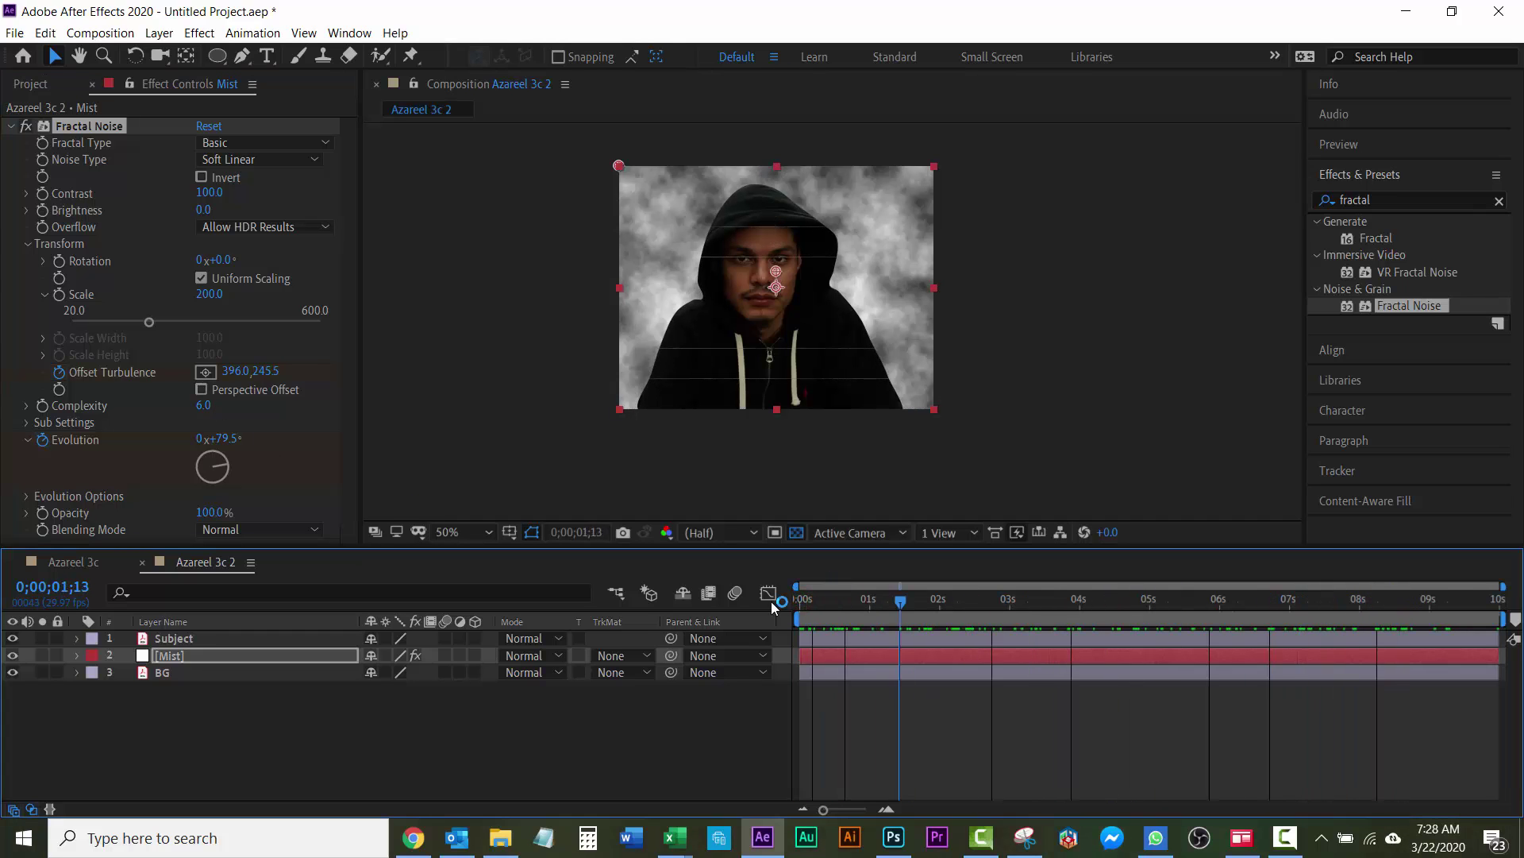
pyautogui.press('Home')
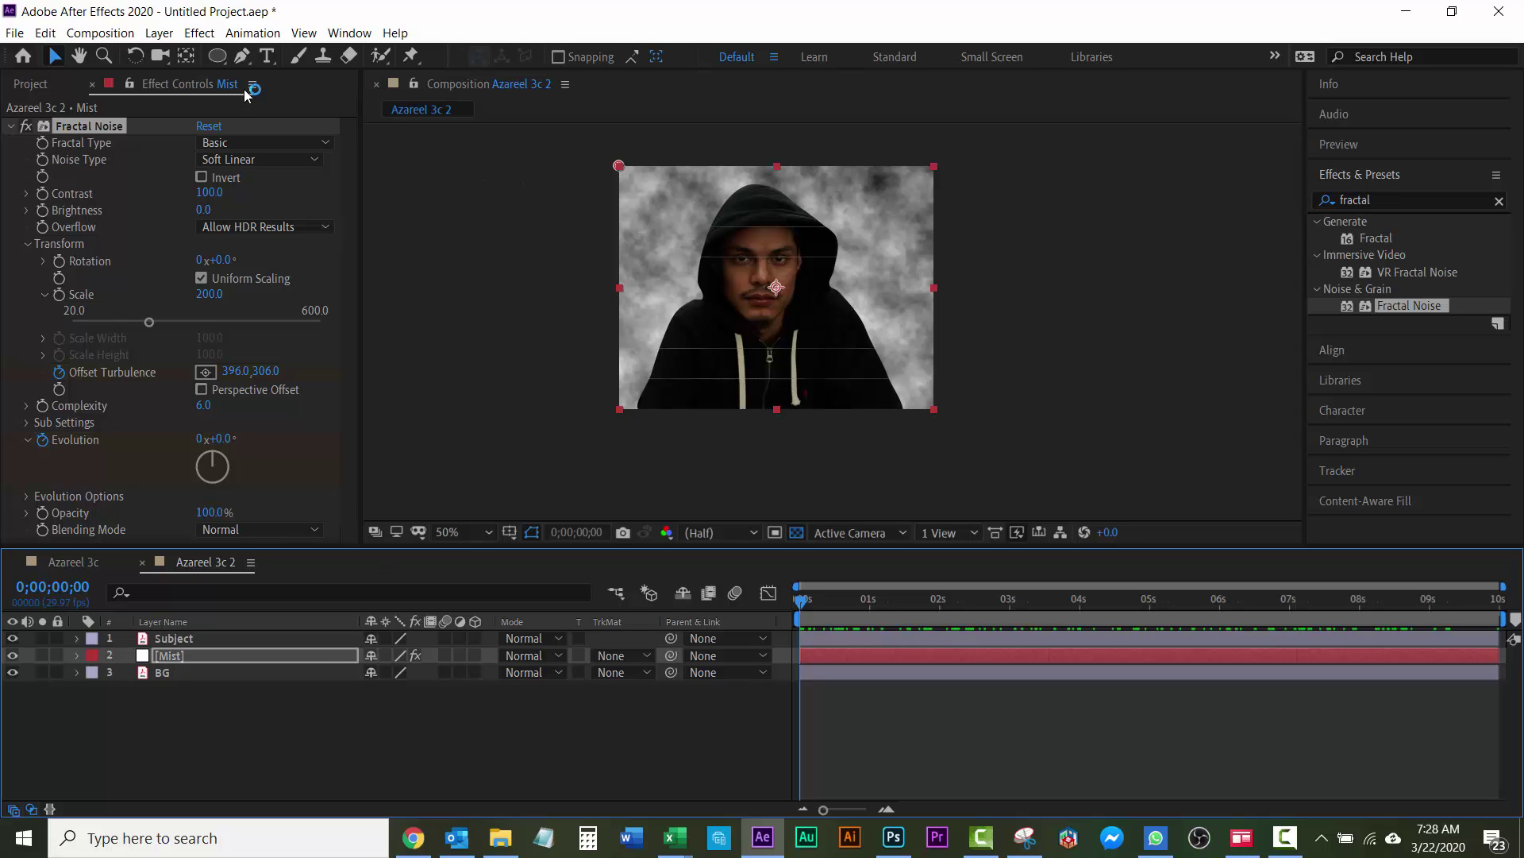
# Draw a wide elliptical mask over the lower half of the Mist layer and feather it by about 230 pixels
pyautogui.click(216, 57)
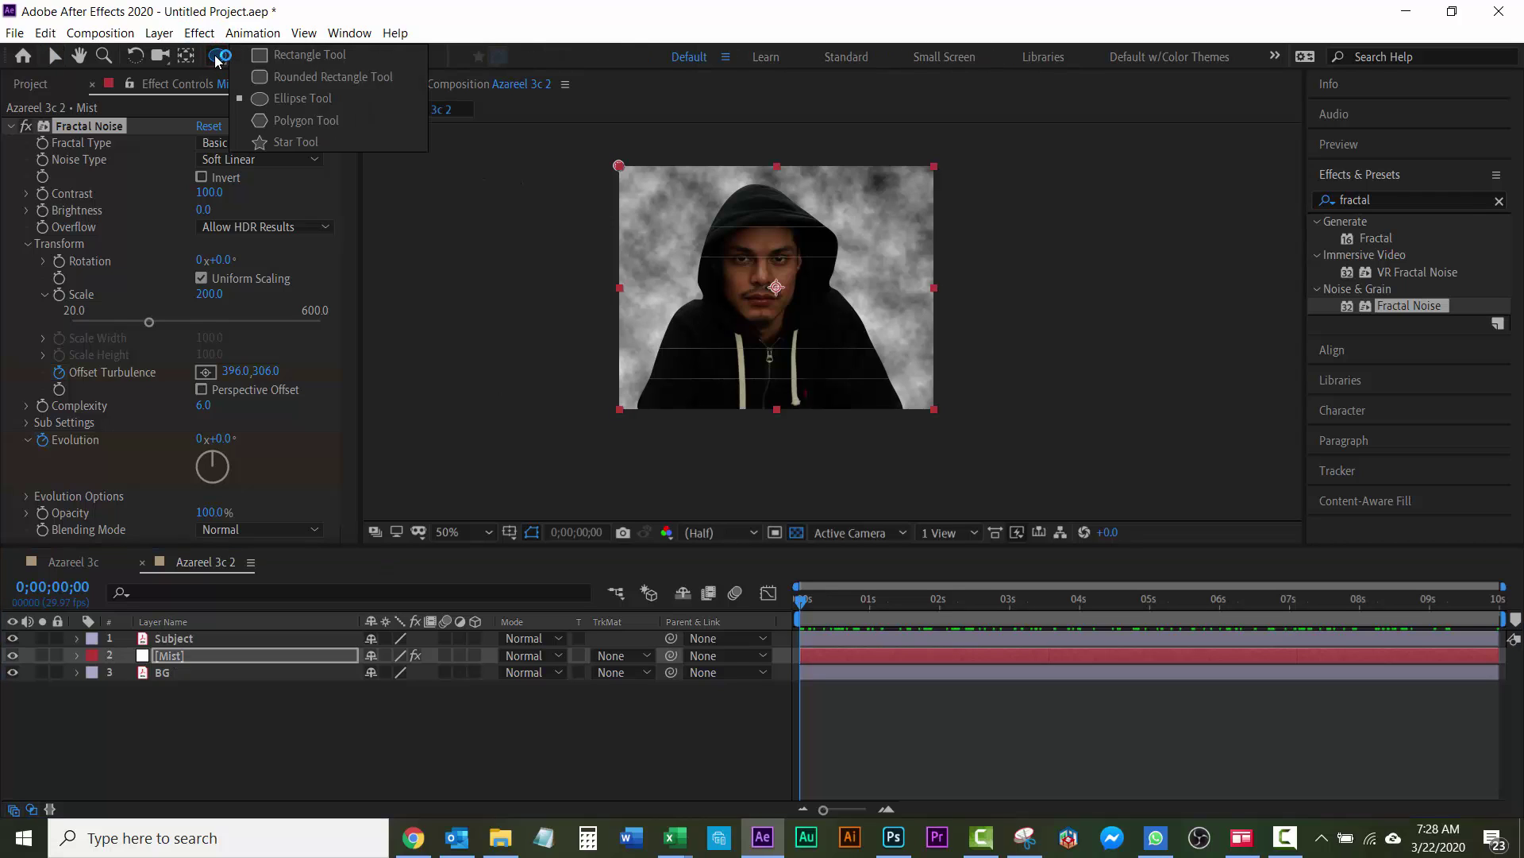
pyautogui.click(302, 97)
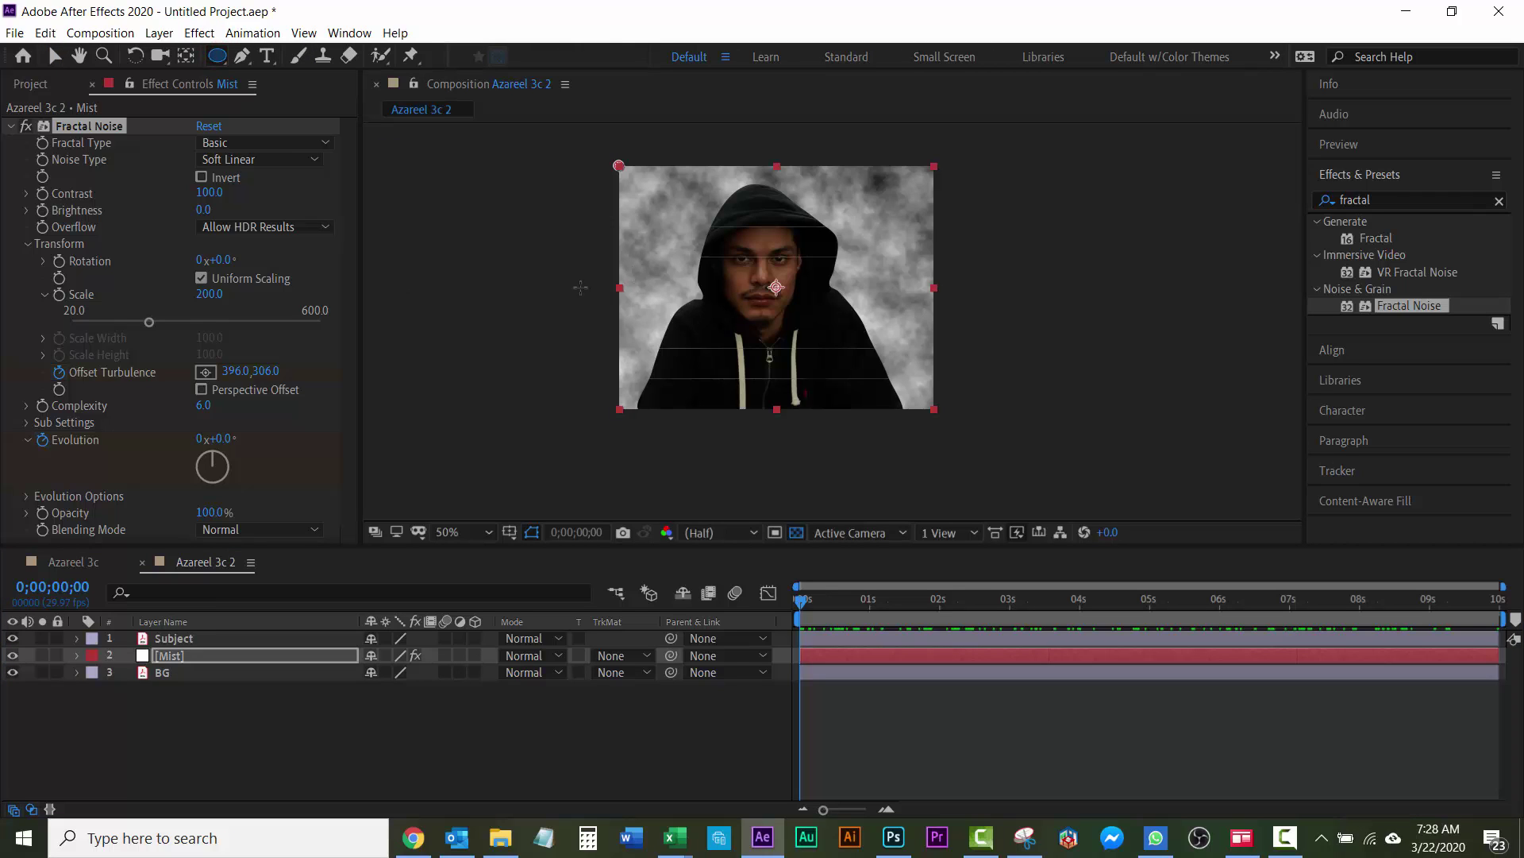
pyautogui.moveTo(517, 285)
pyautogui.mouseDown()
pyautogui.moveTo(1039, 444)
pyautogui.moveTo(1032, 488)
pyautogui.mouseUp()
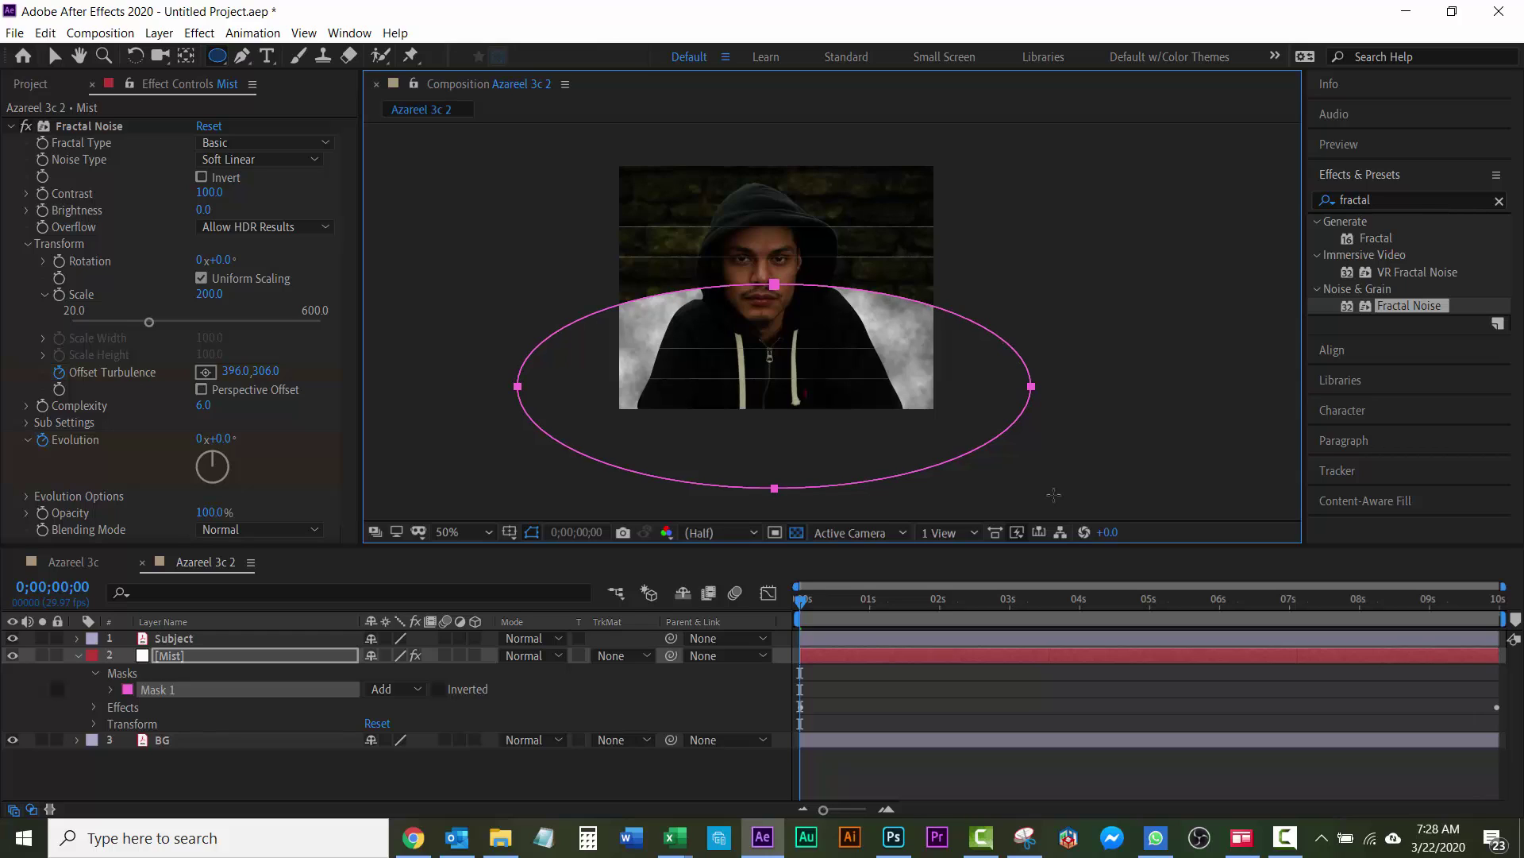
pyautogui.press('f')
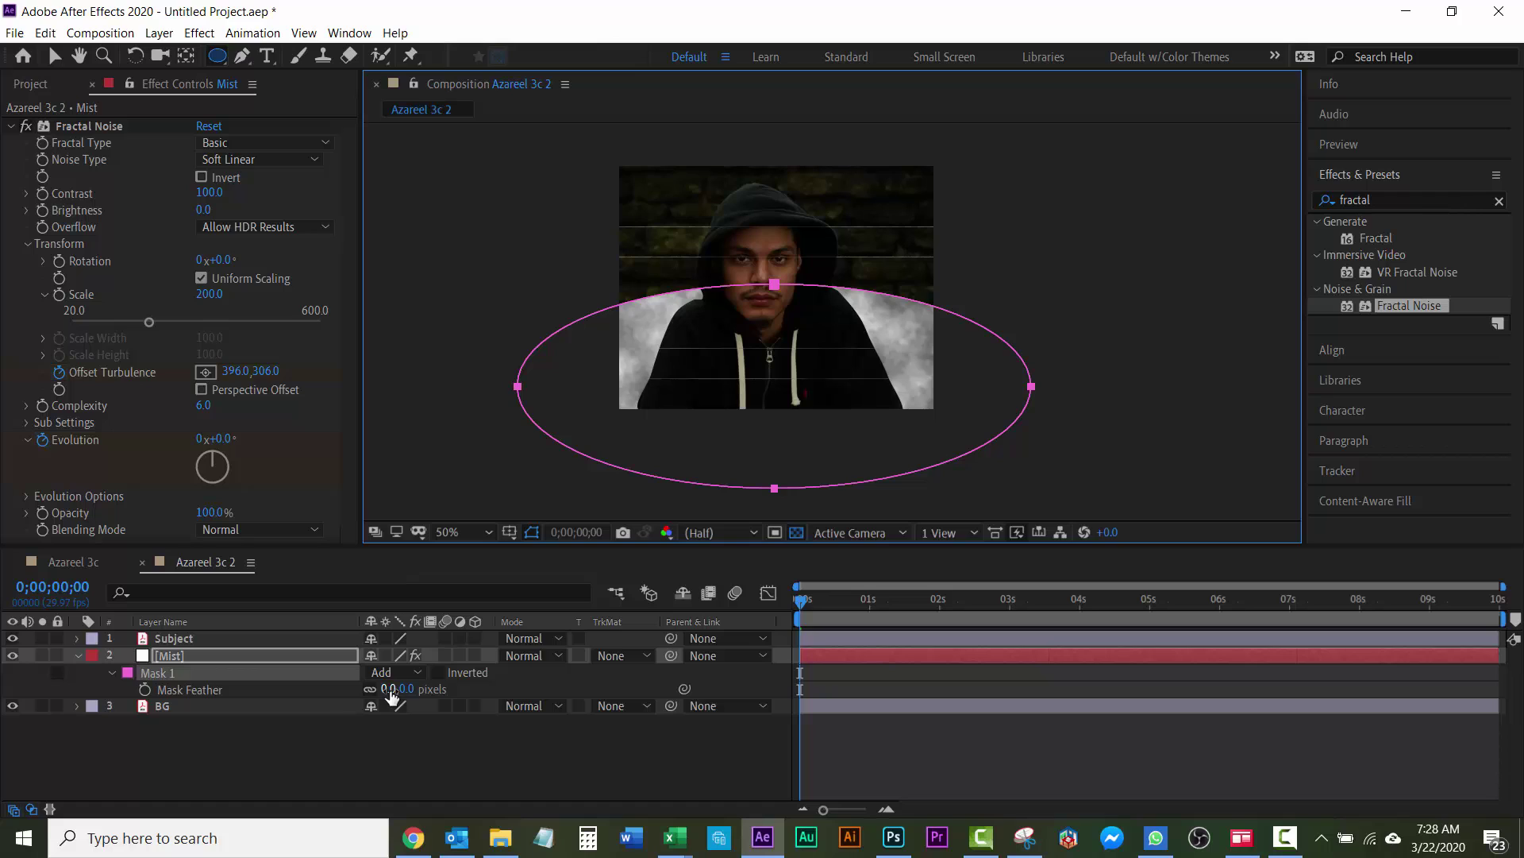
pyautogui.moveTo(392, 697); pyautogui.dragTo(559, 692)
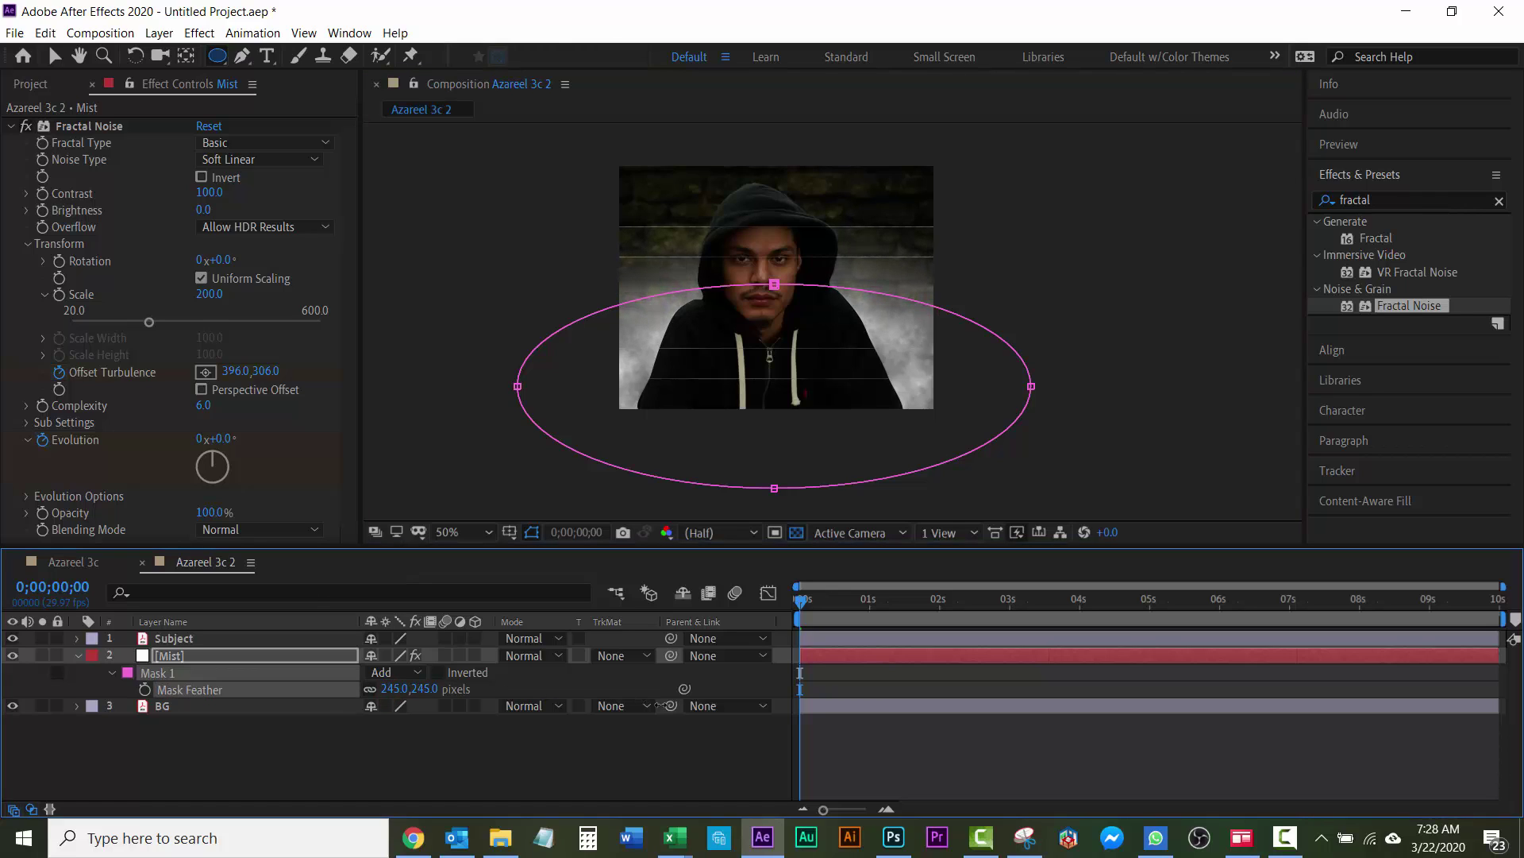
pyautogui.moveTo(681, 705); pyautogui.dragTo(639, 715)
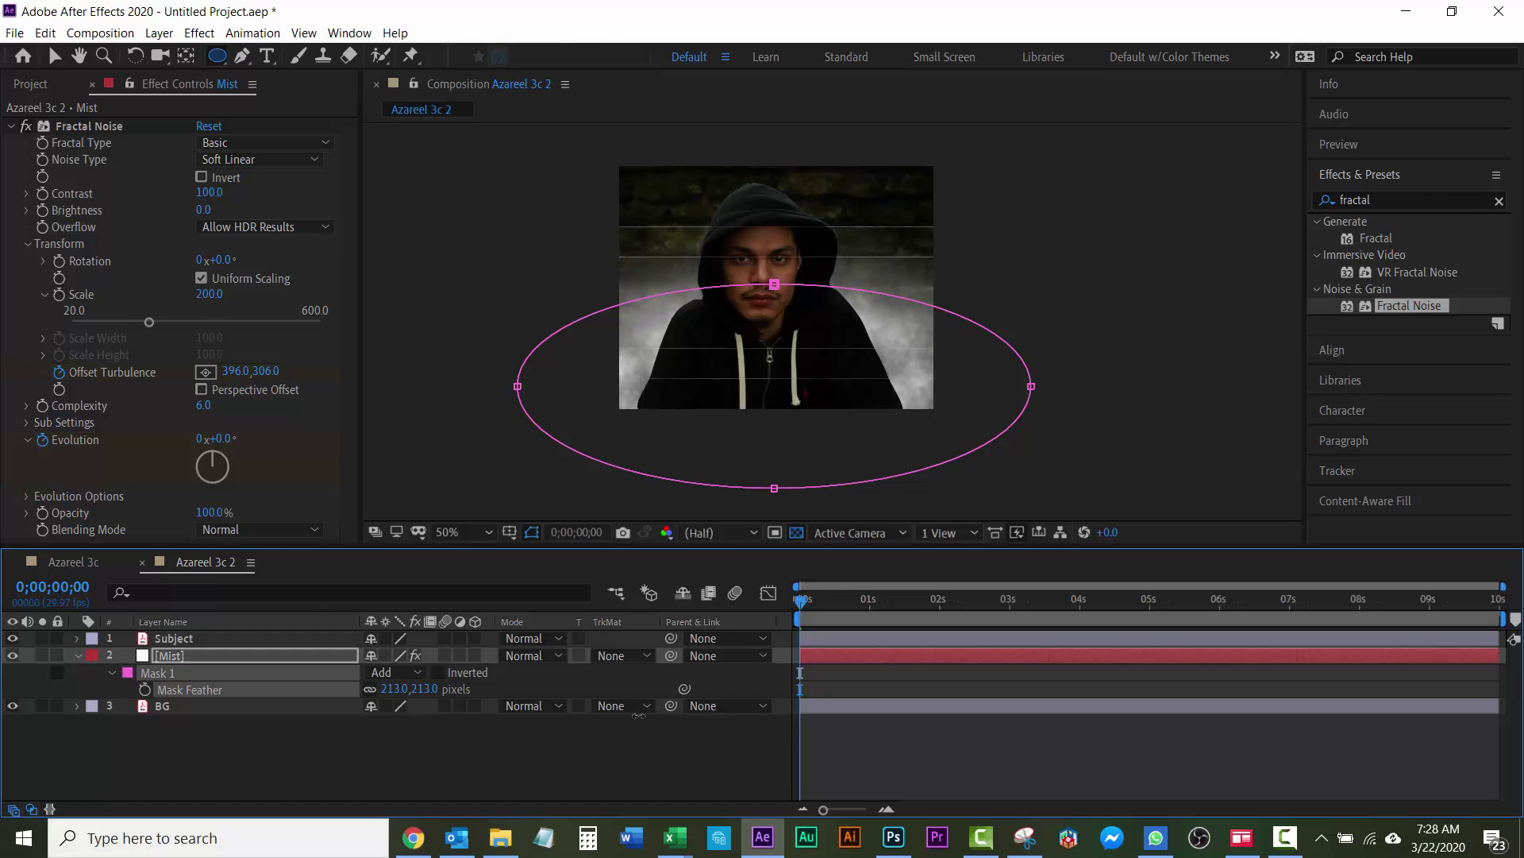
# Preview the feathered mist over time and set the Mist layer's blending mode to Screen at the first frame
pyautogui.click(806, 605)
pyautogui.moveTo(900, 623); pyautogui.dragTo(1153, 667)
pyautogui.press('Home')
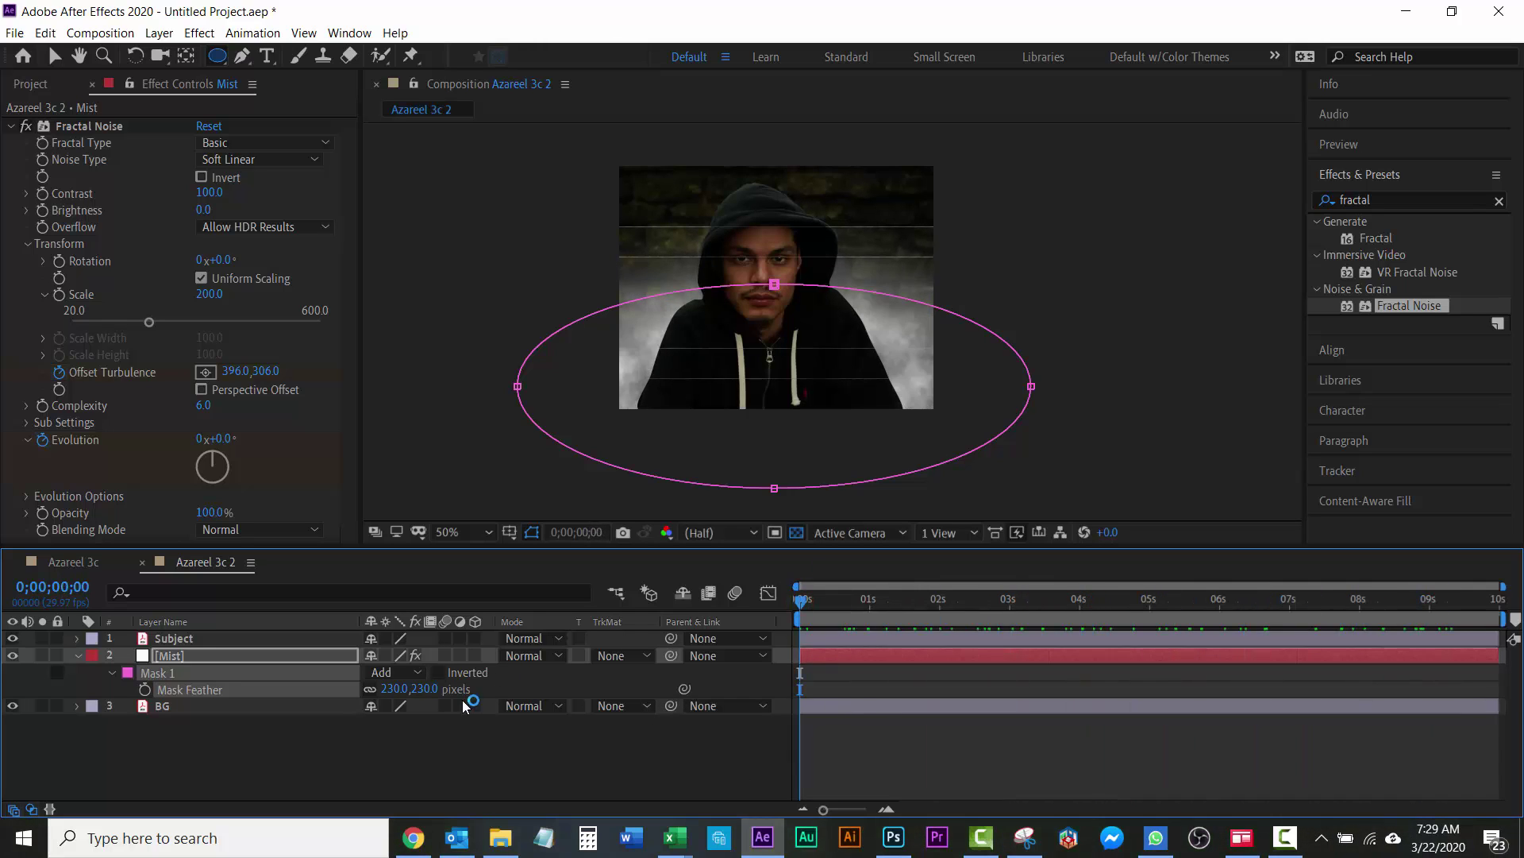
pyautogui.click(561, 656)
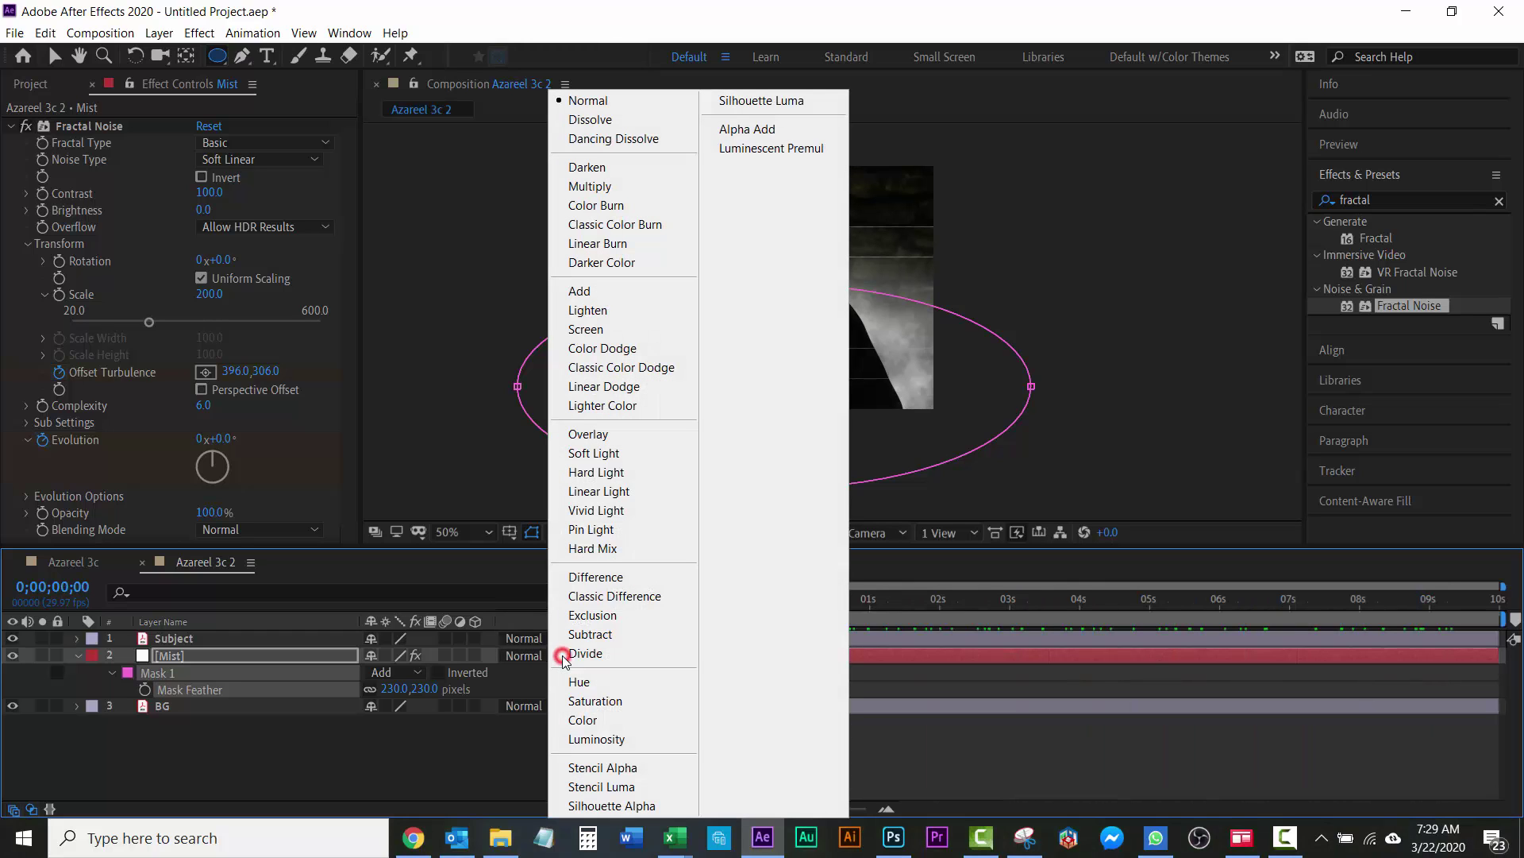
pyautogui.click(605, 331)
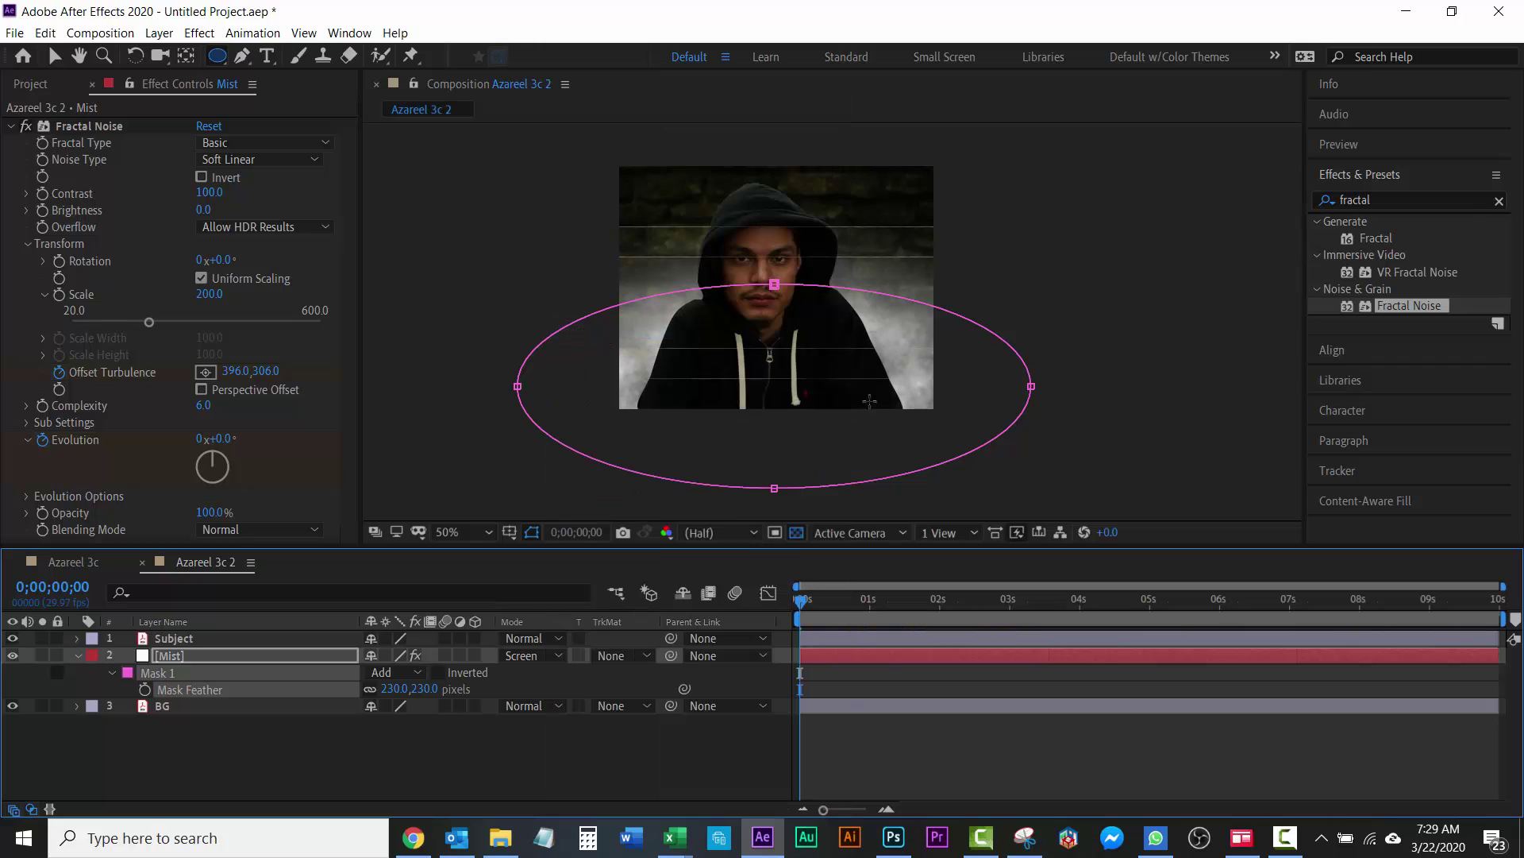
# Search the effects for "tint" and apply the Tint effect to the Mist layer
pyautogui.doubleClick(1381, 199)
pyautogui.write('ti')
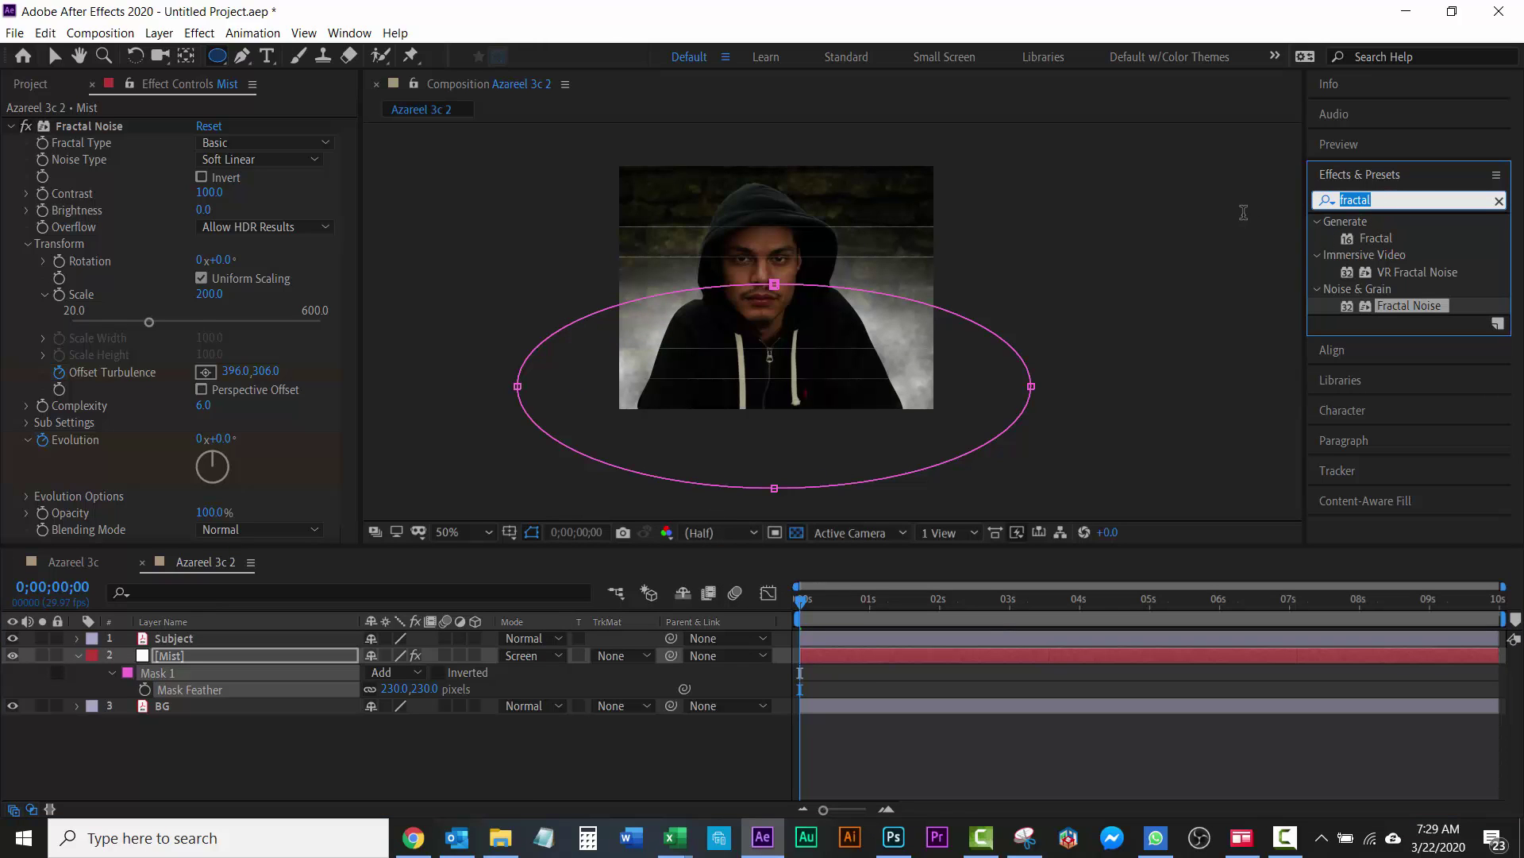
pyautogui.write('nt')
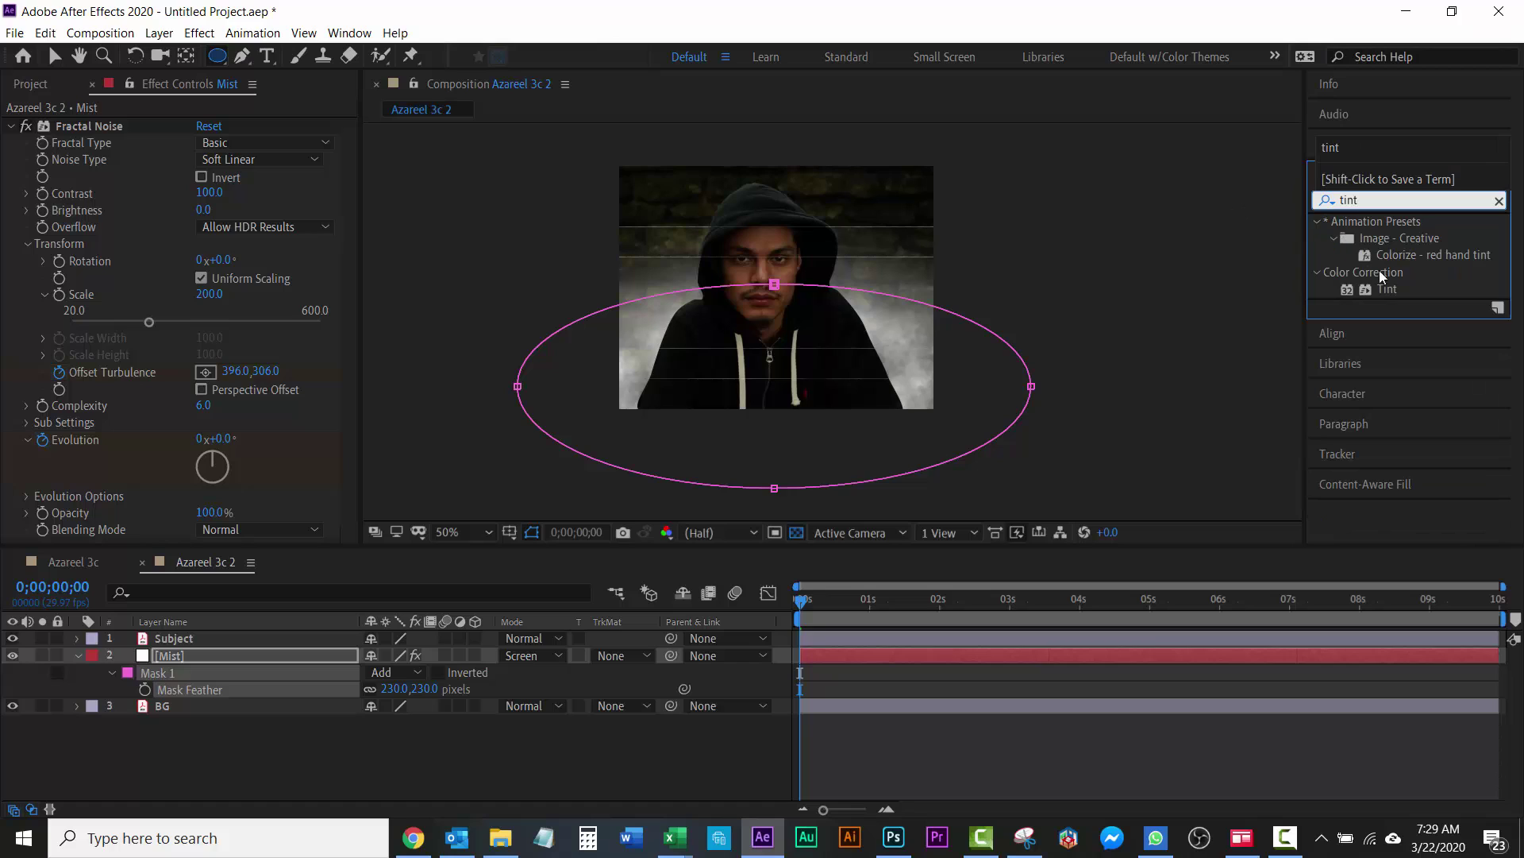
pyautogui.moveTo(1389, 290); pyautogui.dragTo(227, 655)
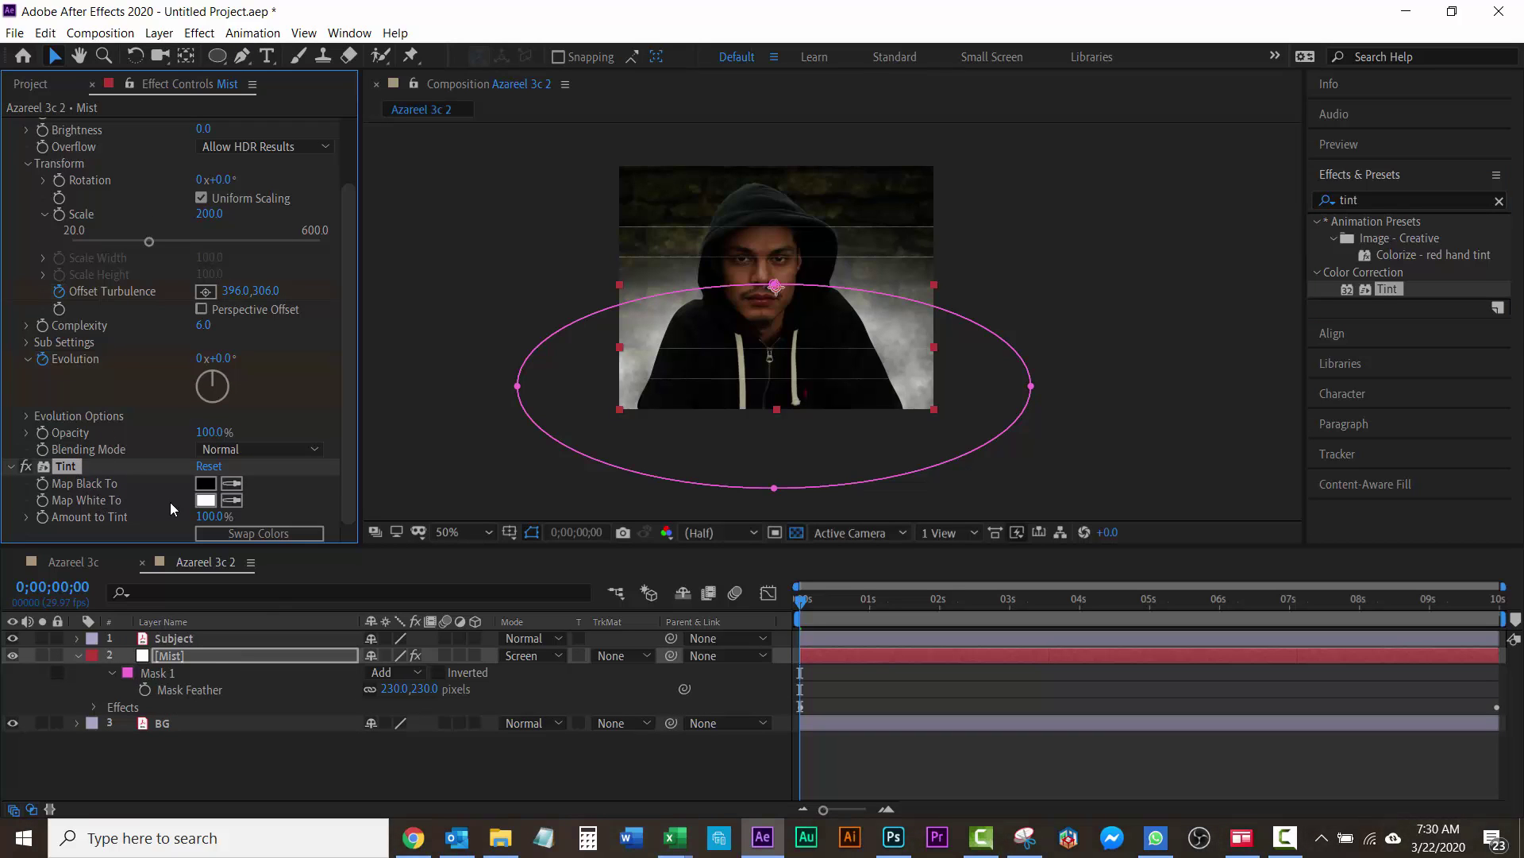
# Sample the background wall for the Tint effect's Map White To color and brighten it to olive green 8C8C3D
pyautogui.click(231, 500)
pyautogui.click(819, 183)
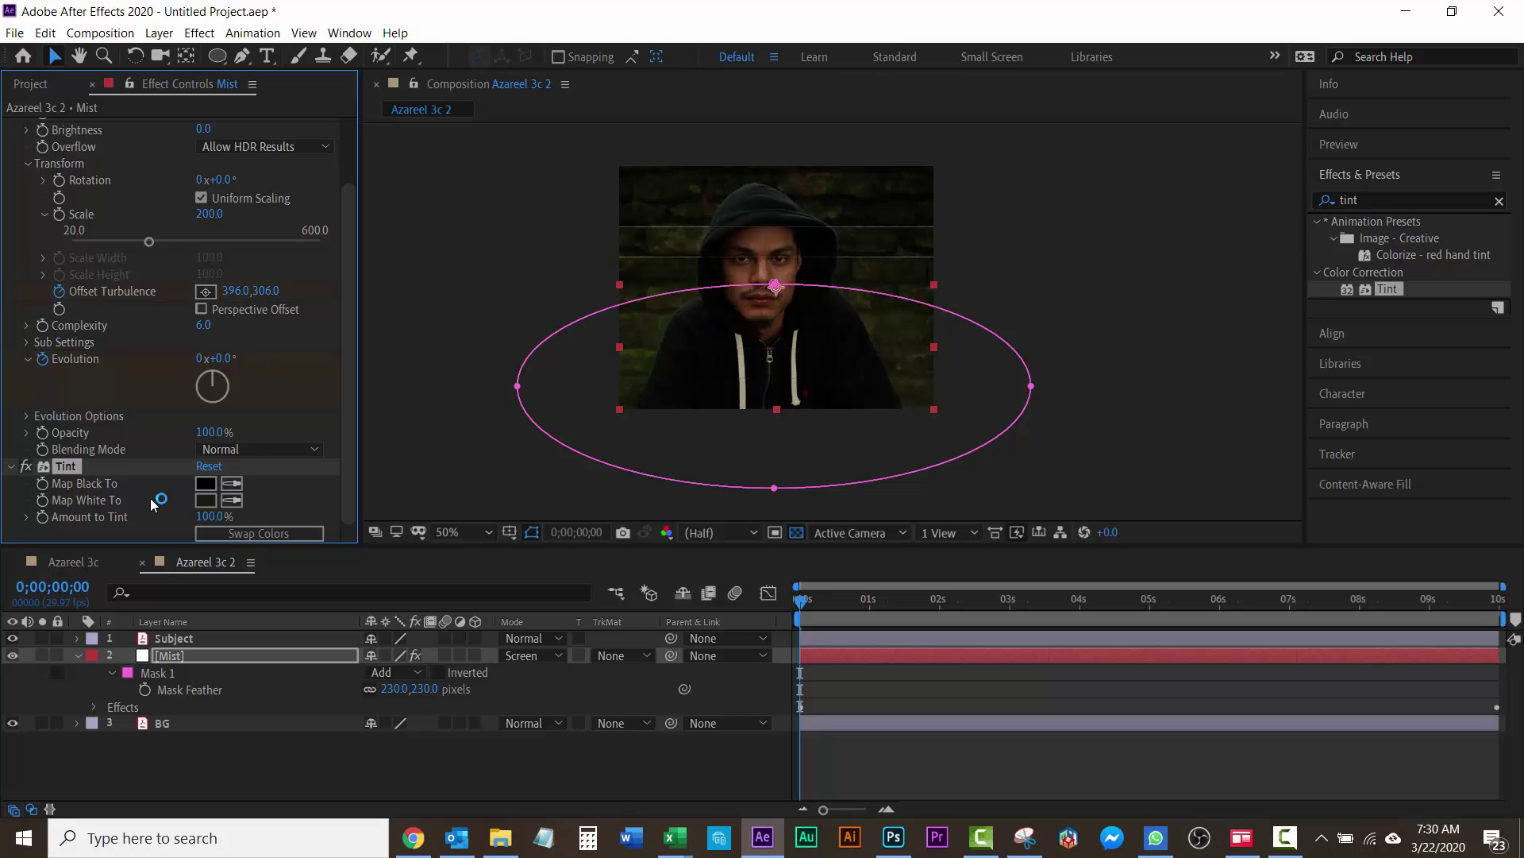
pyautogui.click(208, 498)
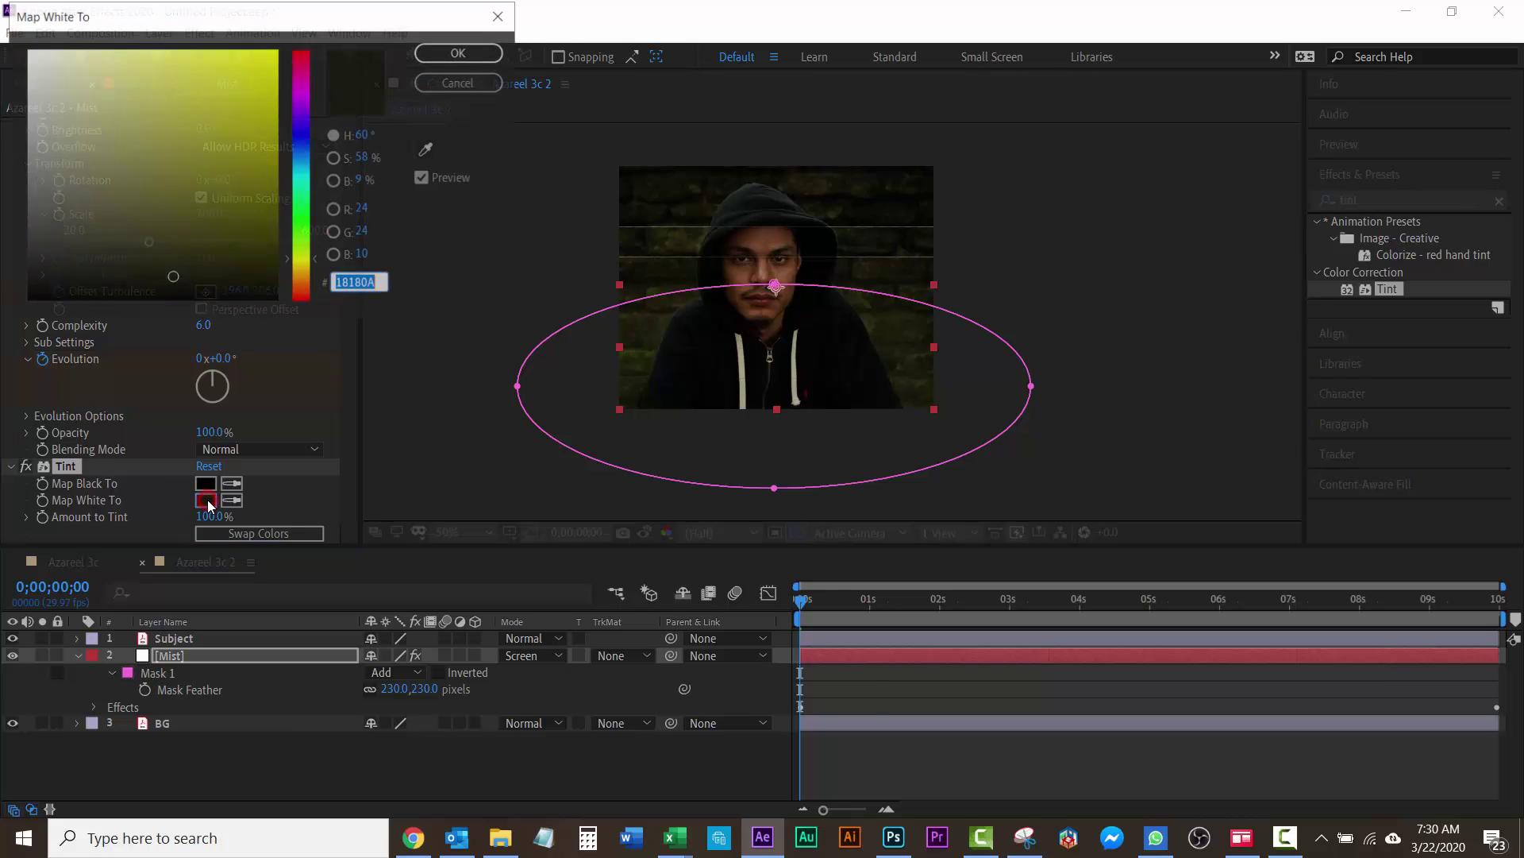
pyautogui.moveTo(174, 278)
pyautogui.mouseDown()
pyautogui.moveTo(193, 146)
pyautogui.moveTo(169, 162)
pyautogui.mouseUp()
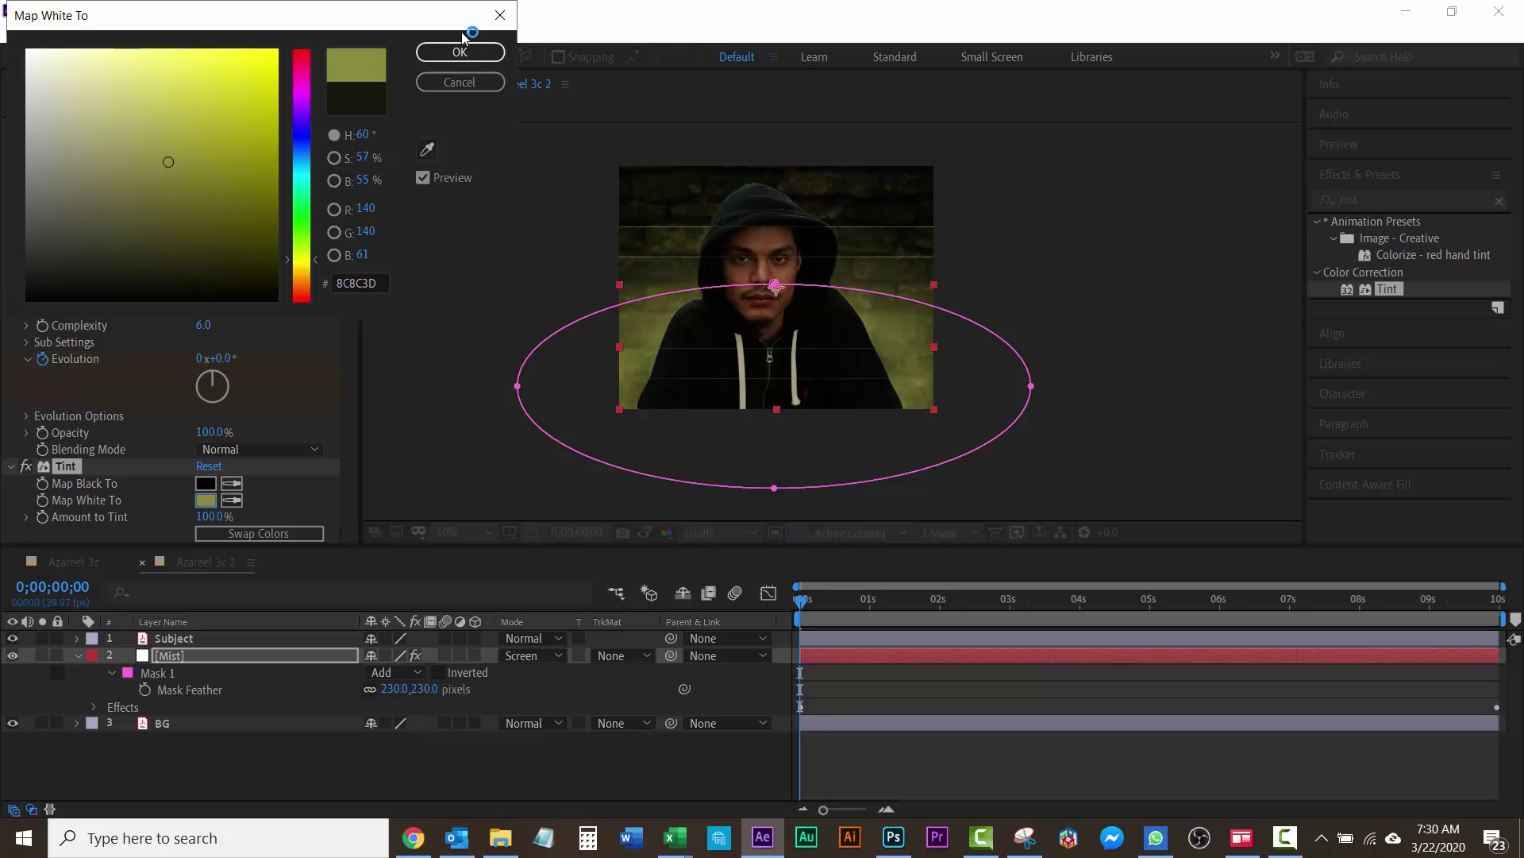
pyautogui.click(472, 56)
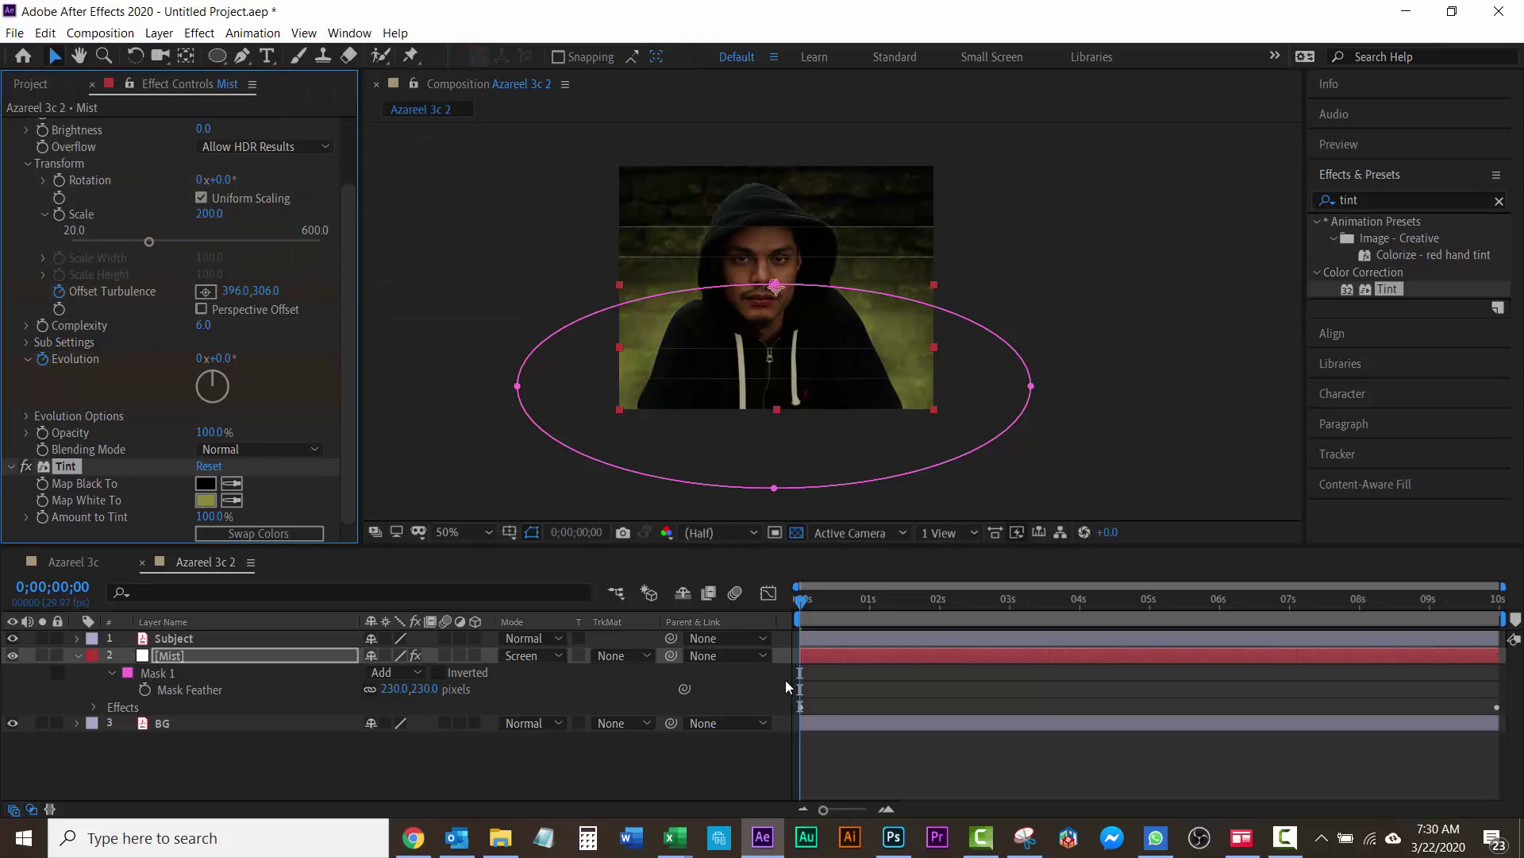
# Play back the tinted mist animation to check its motion and color
pyautogui.moveTo(802, 606); pyautogui.dragTo(1417, 608)
pyautogui.press('space')
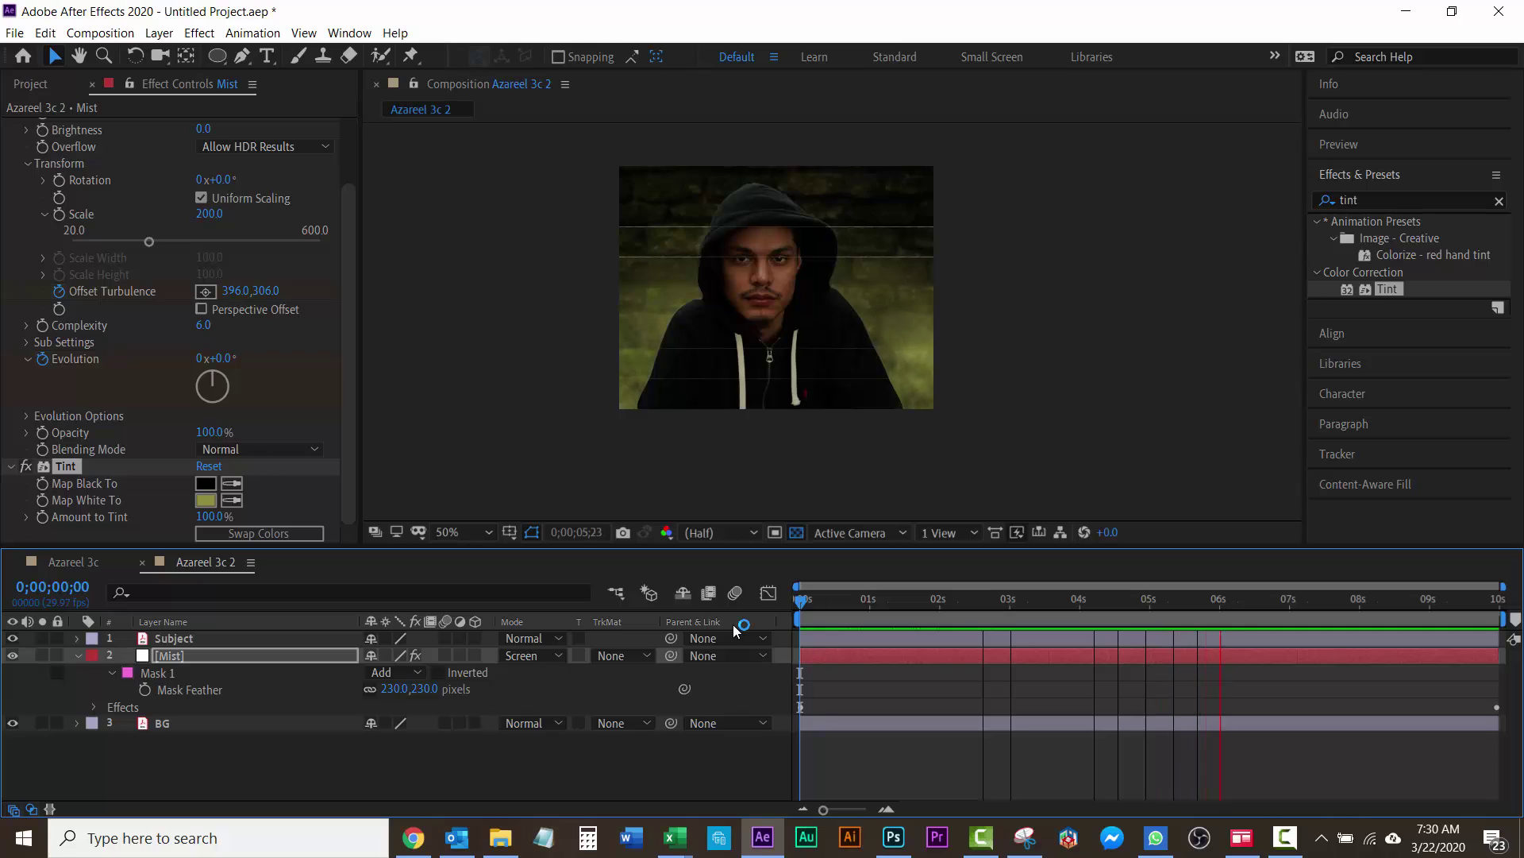
pyautogui.press('space')
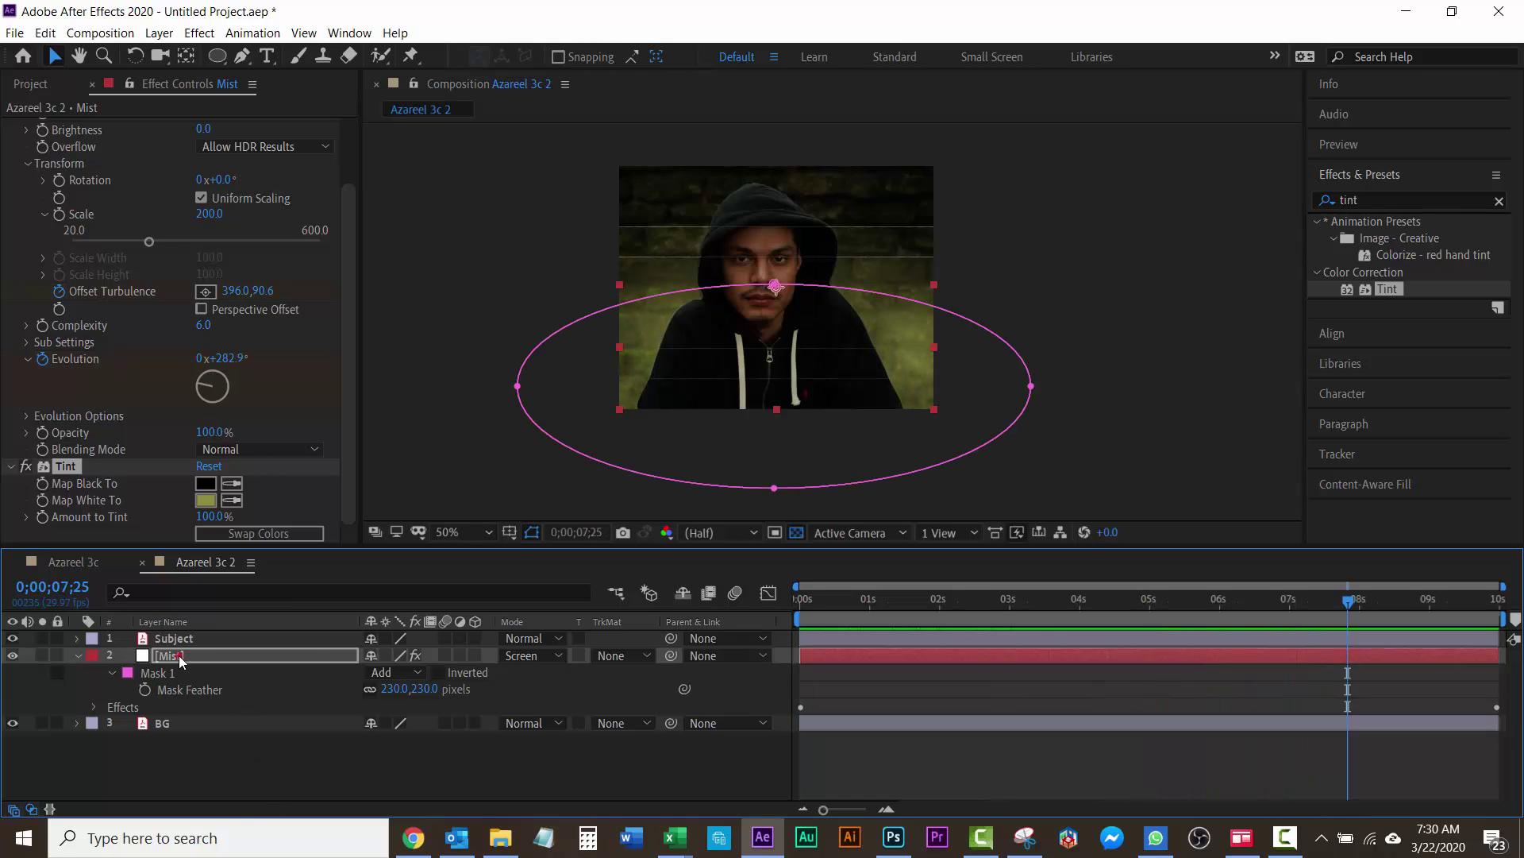
# Set the Mist layer's opacity to 62% and its Fractal Noise contrast to 228, and play the animation from the first frame
pyautogui.press('t')
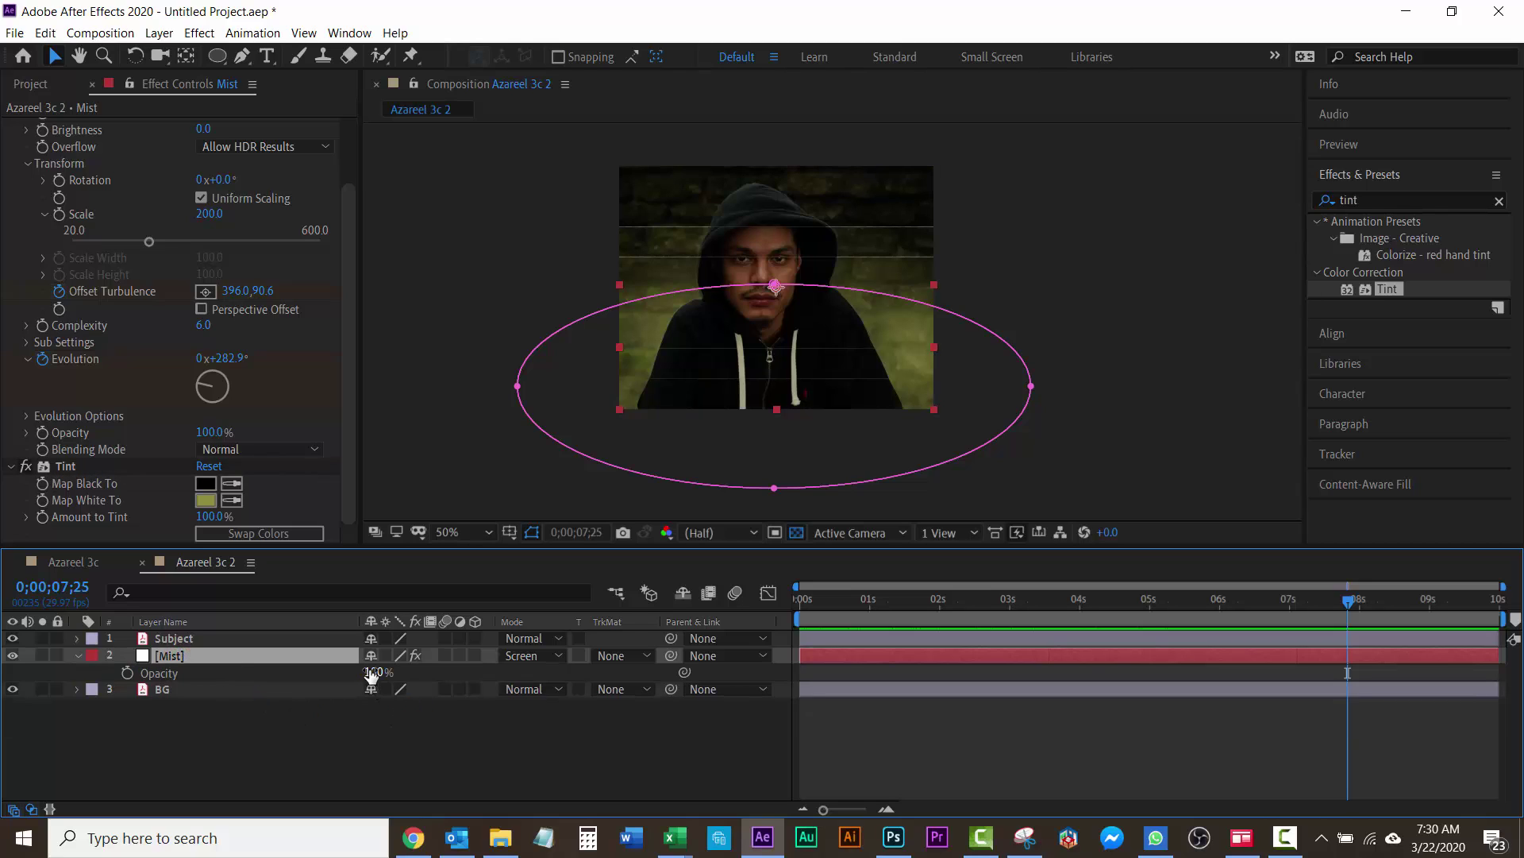
pyautogui.moveTo(374, 671); pyautogui.dragTo(330, 672)
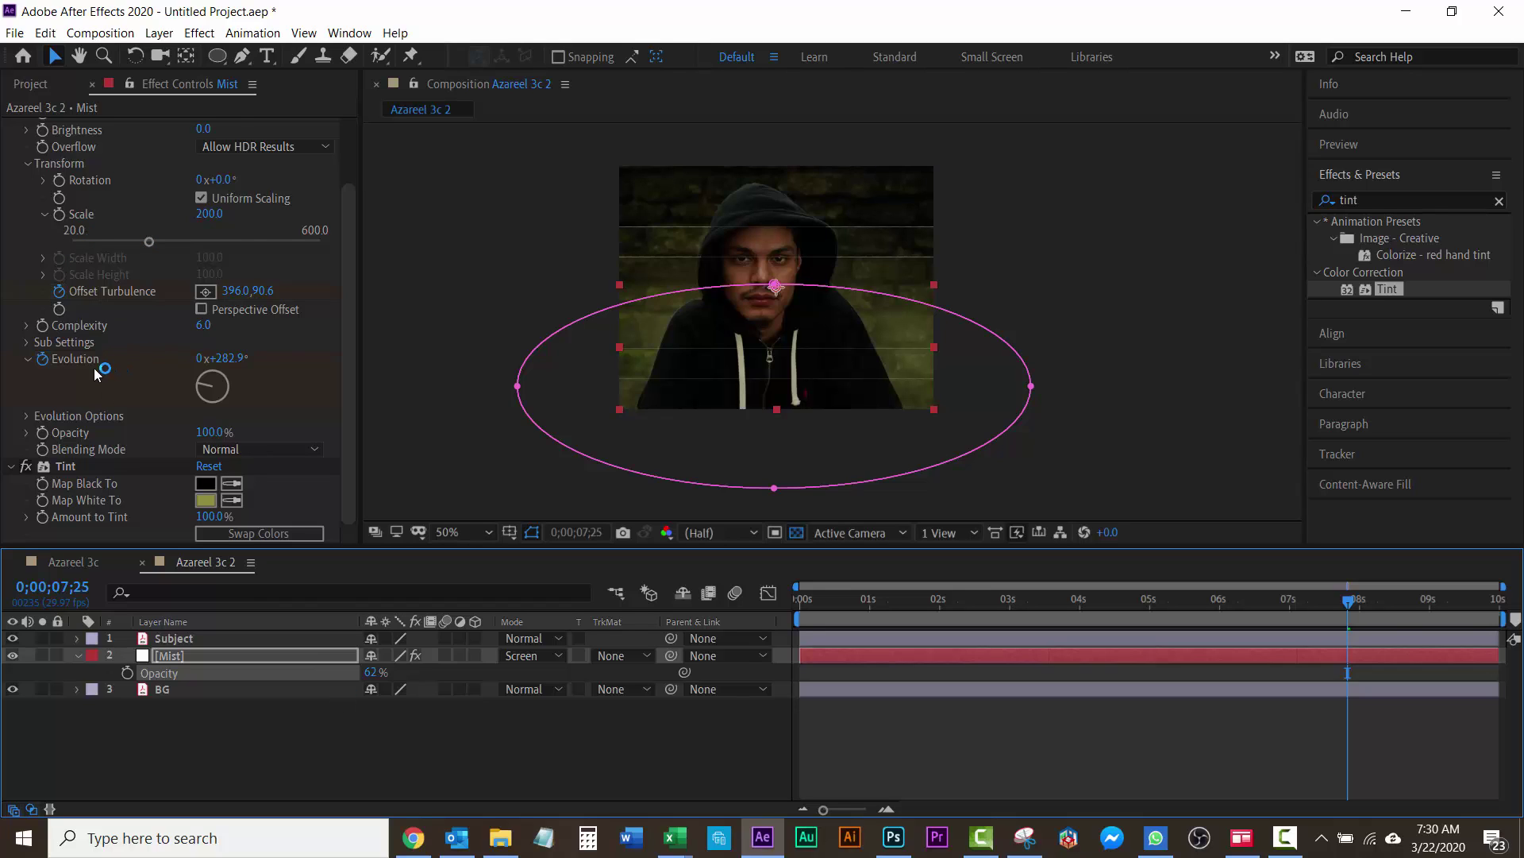
pyautogui.scroll(3, 94, 368)
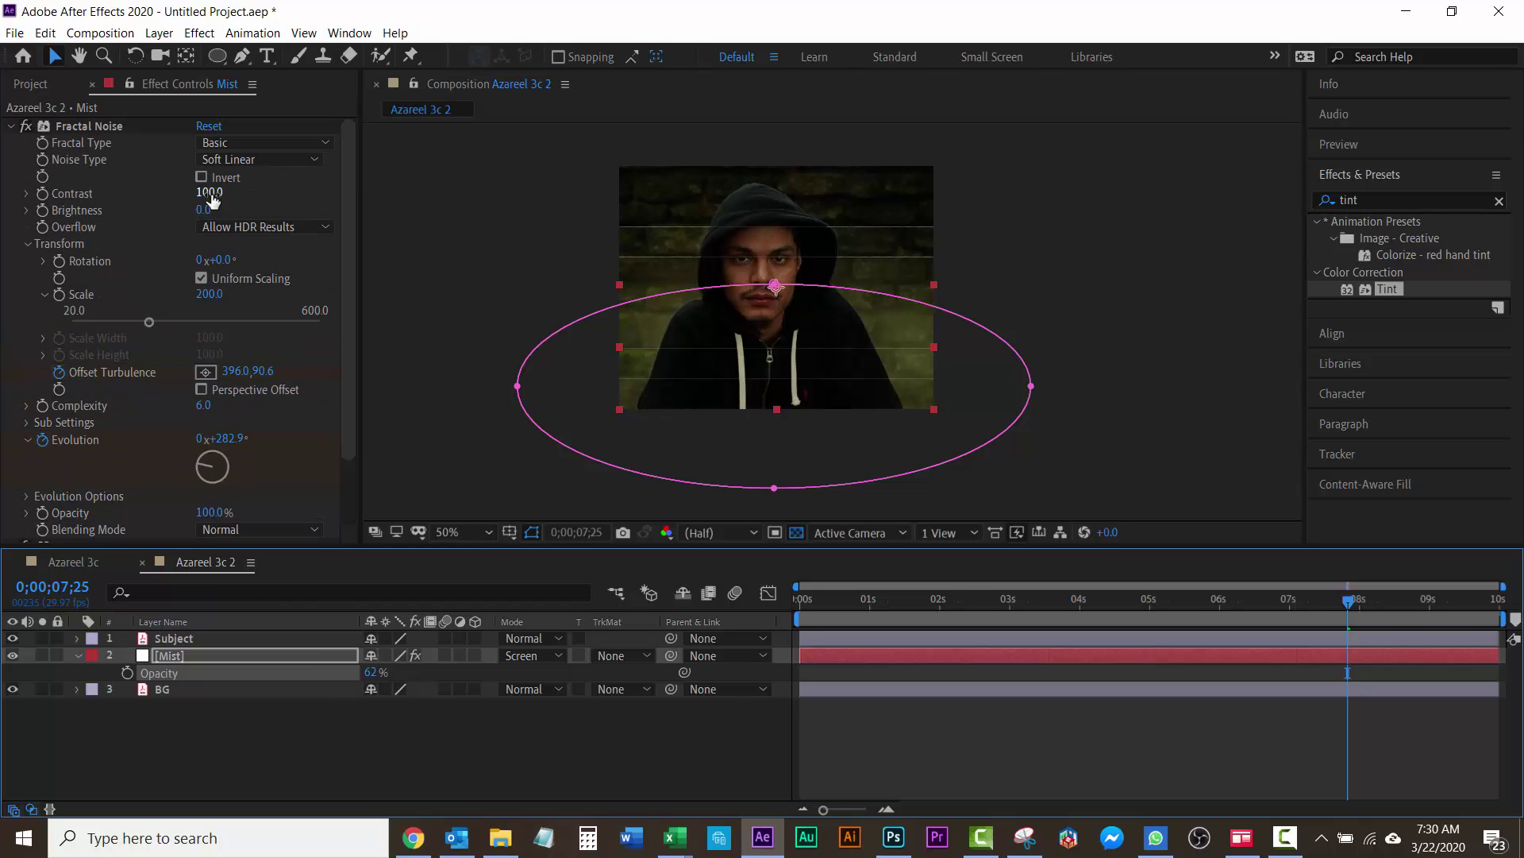
pyautogui.moveTo(212, 198); pyautogui.dragTo(299, 213)
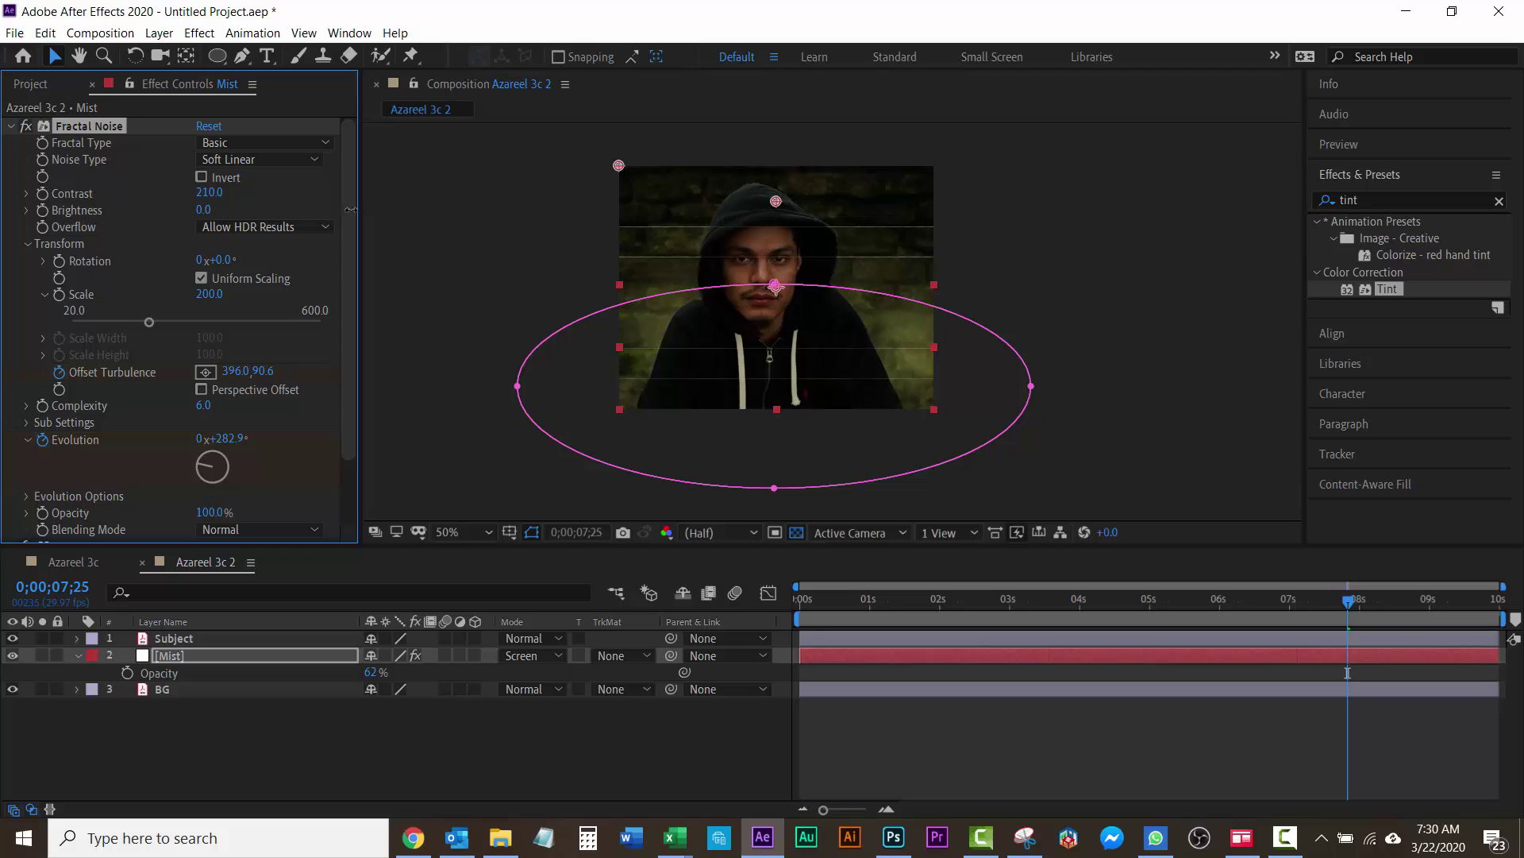
pyautogui.click(805, 600)
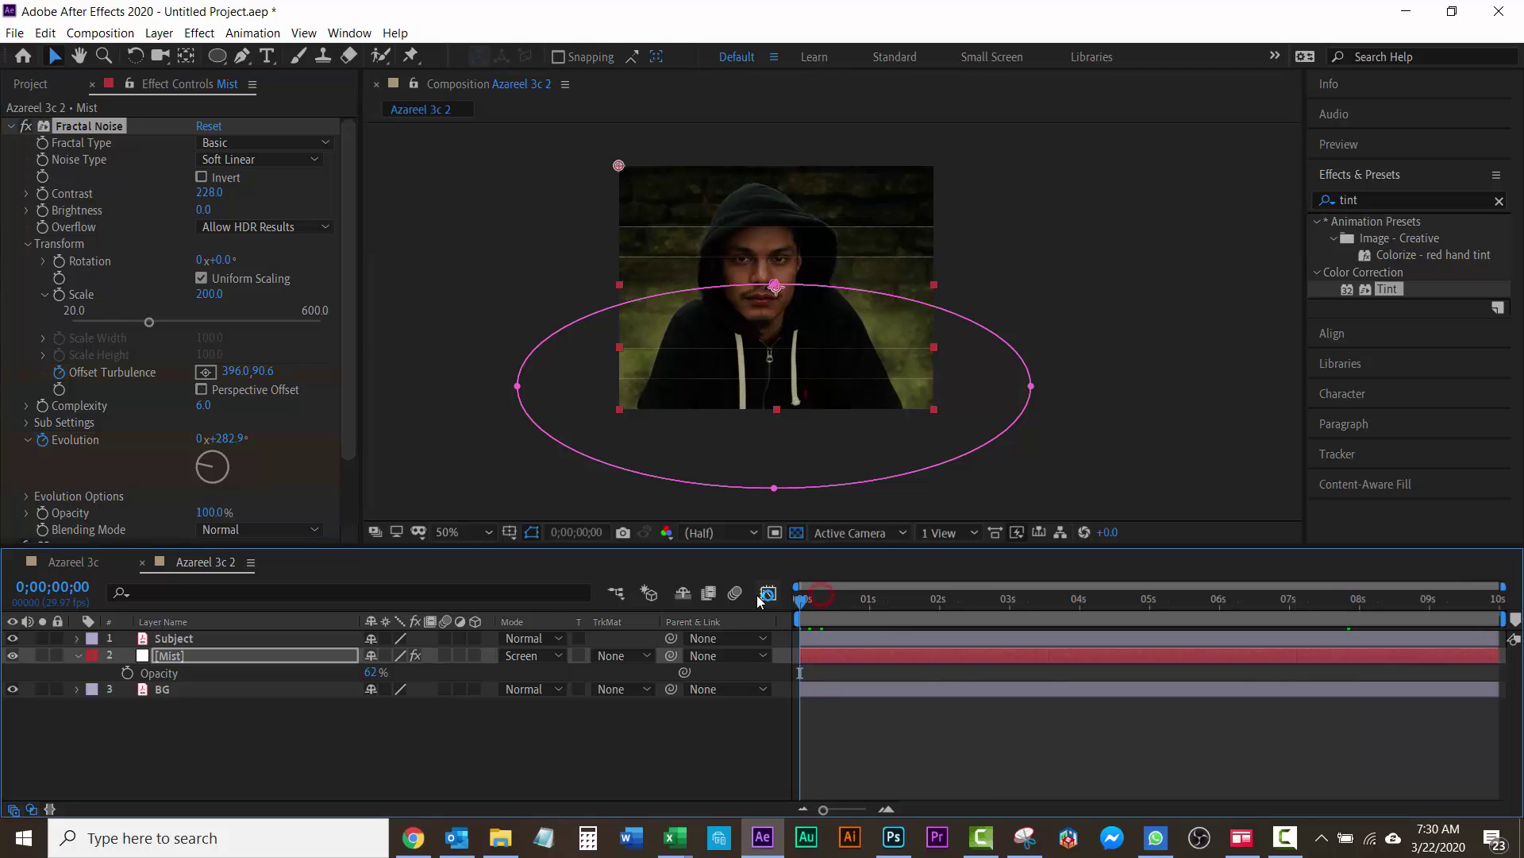
pyautogui.press('space')
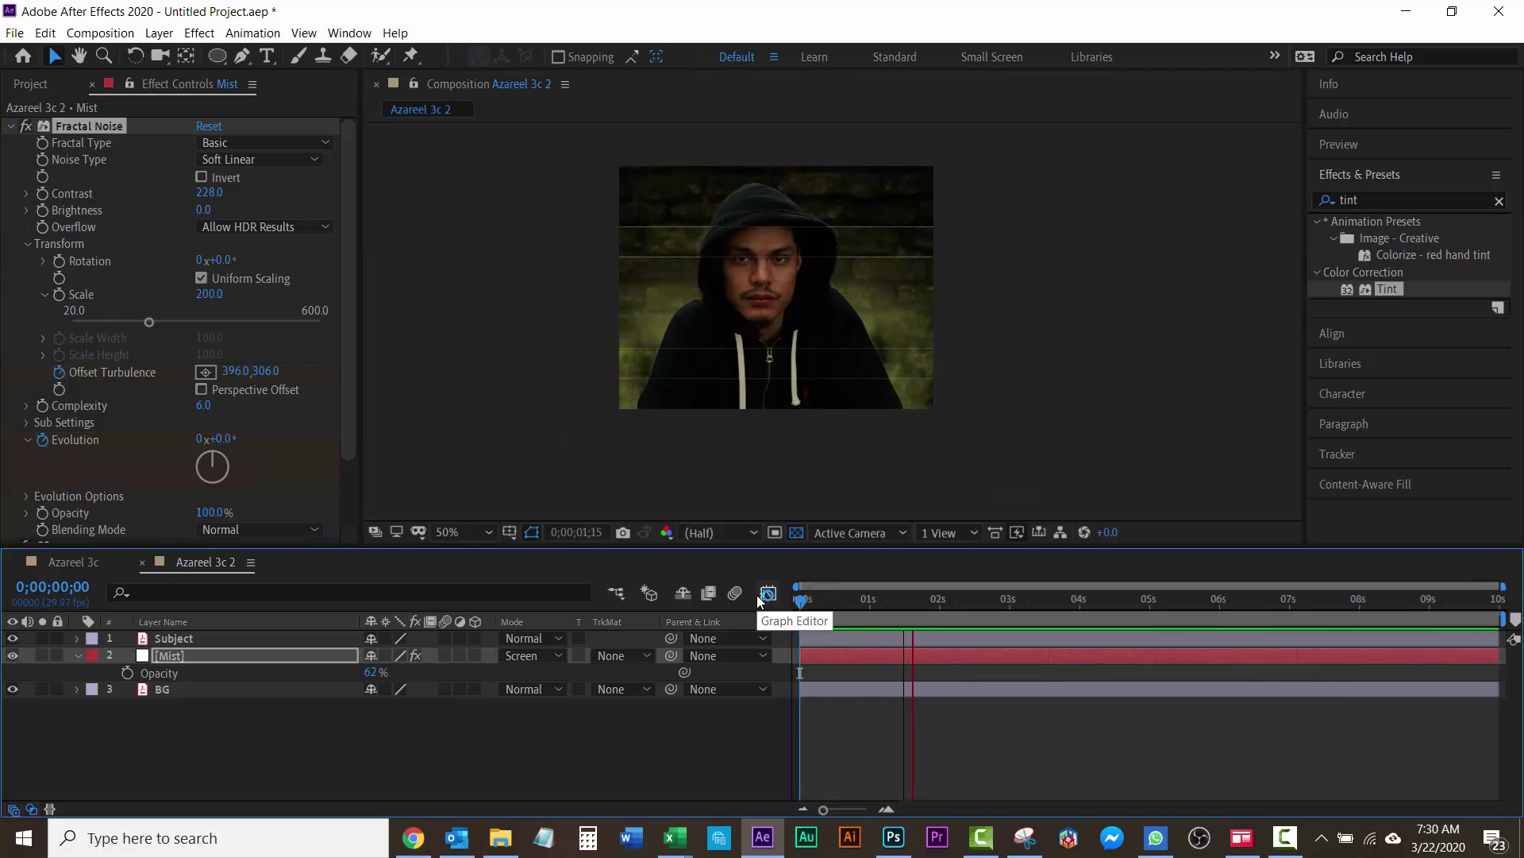
# Set the Mist layer's mask feather to 442 pixels and play the animation from the first frame
pyautogui.press('space')
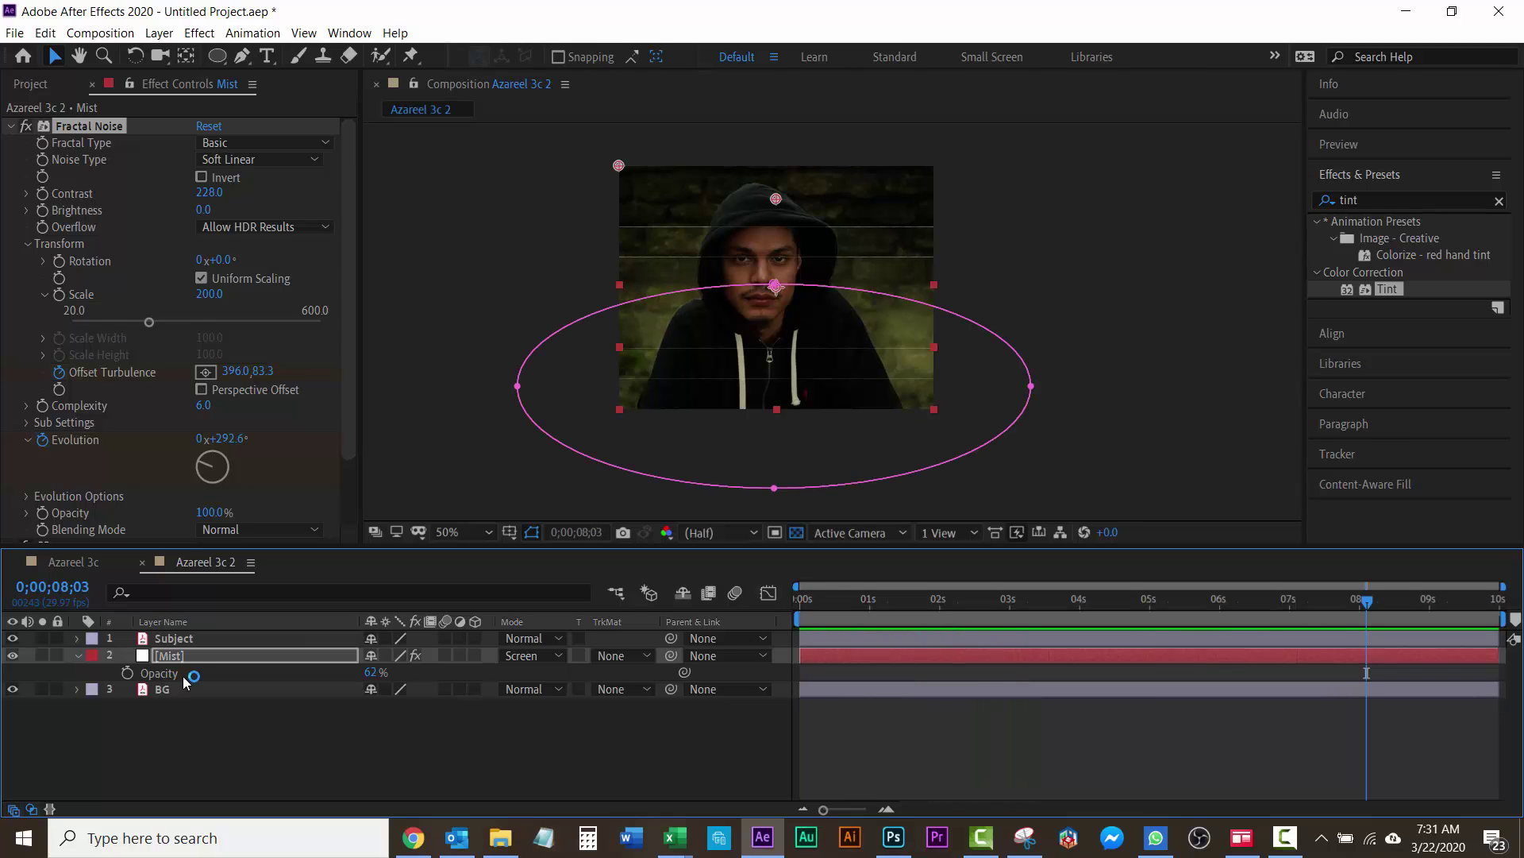
pyautogui.click(173, 659)
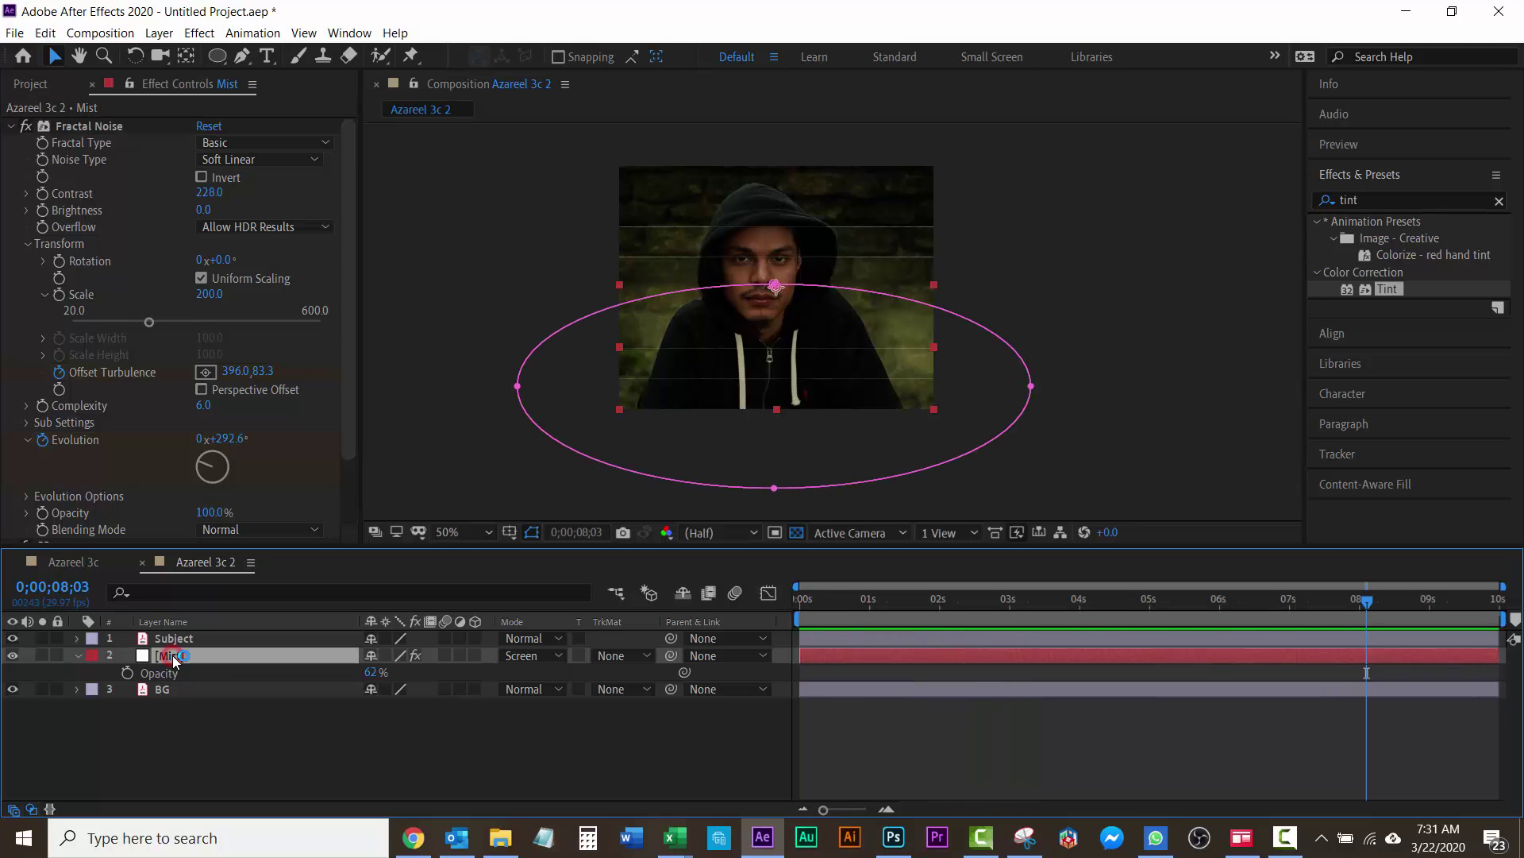
pyautogui.press('f')
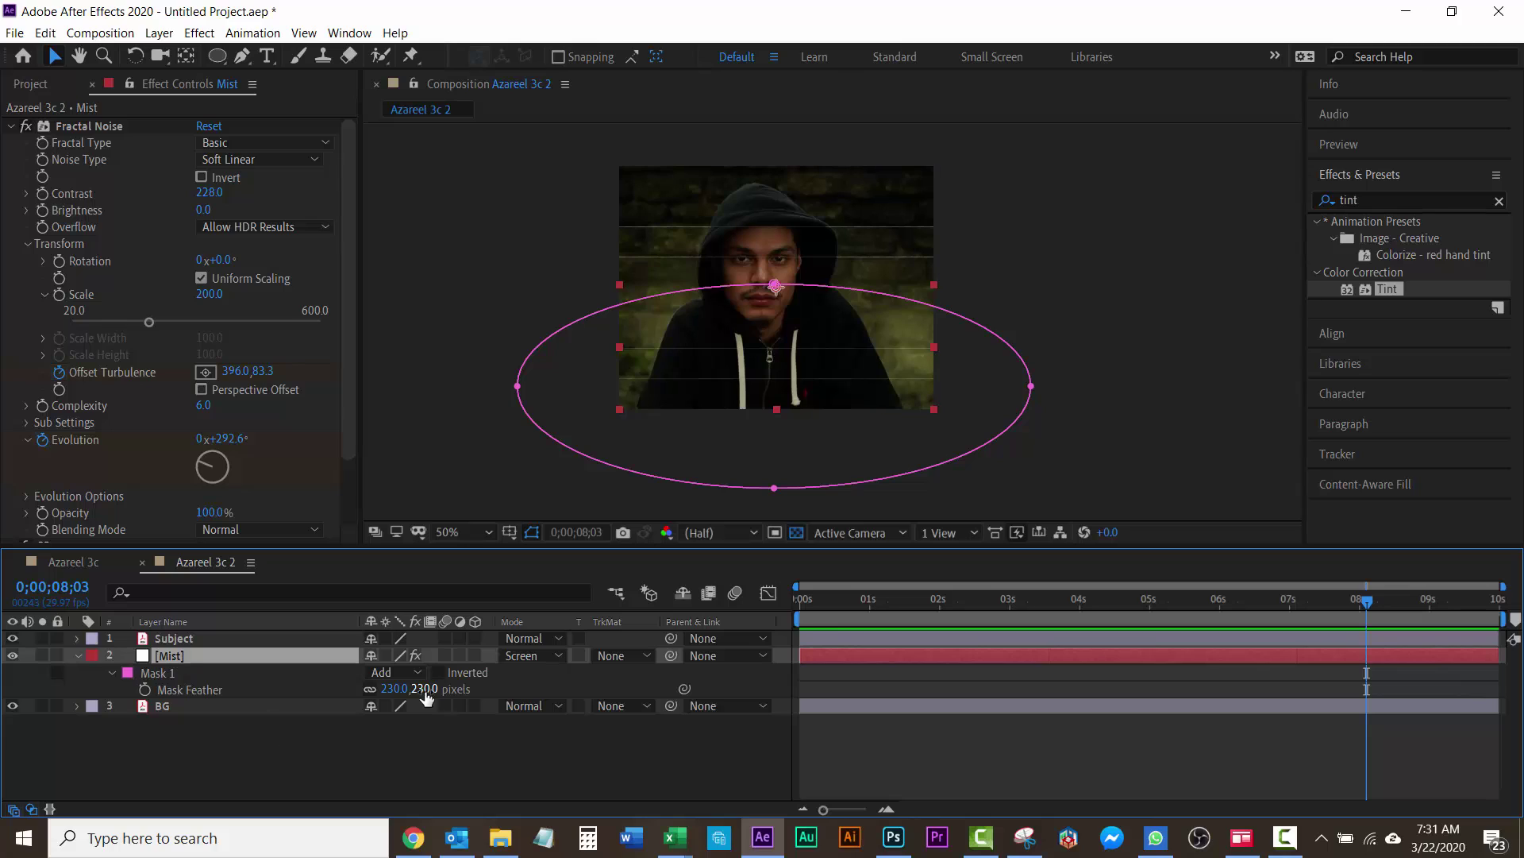
pyautogui.moveTo(426, 697); pyautogui.dragTo(520, 705)
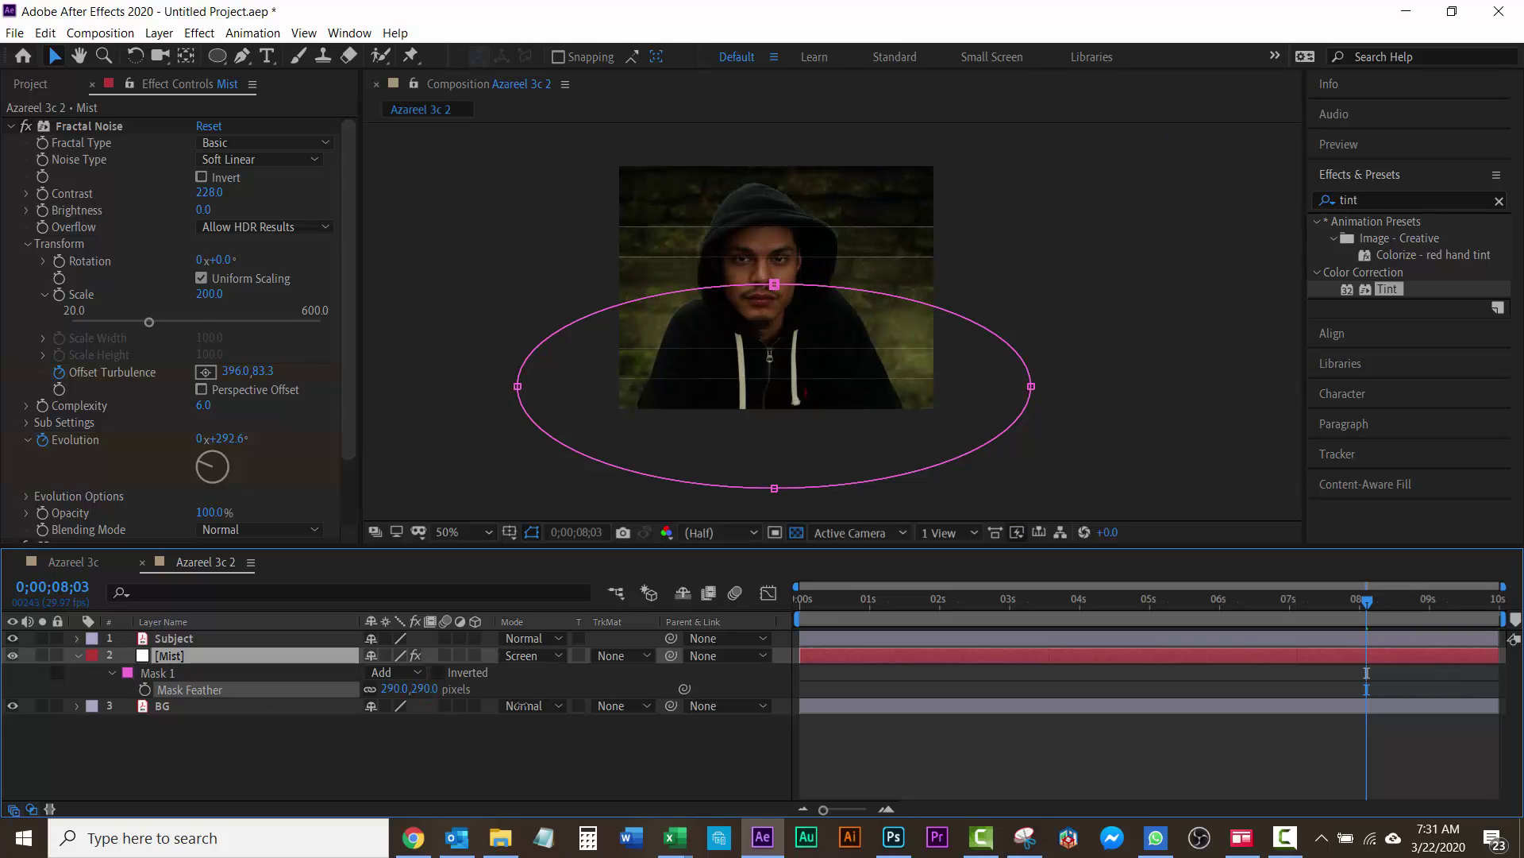
pyautogui.moveTo(841, 599); pyautogui.dragTo(738, 597)
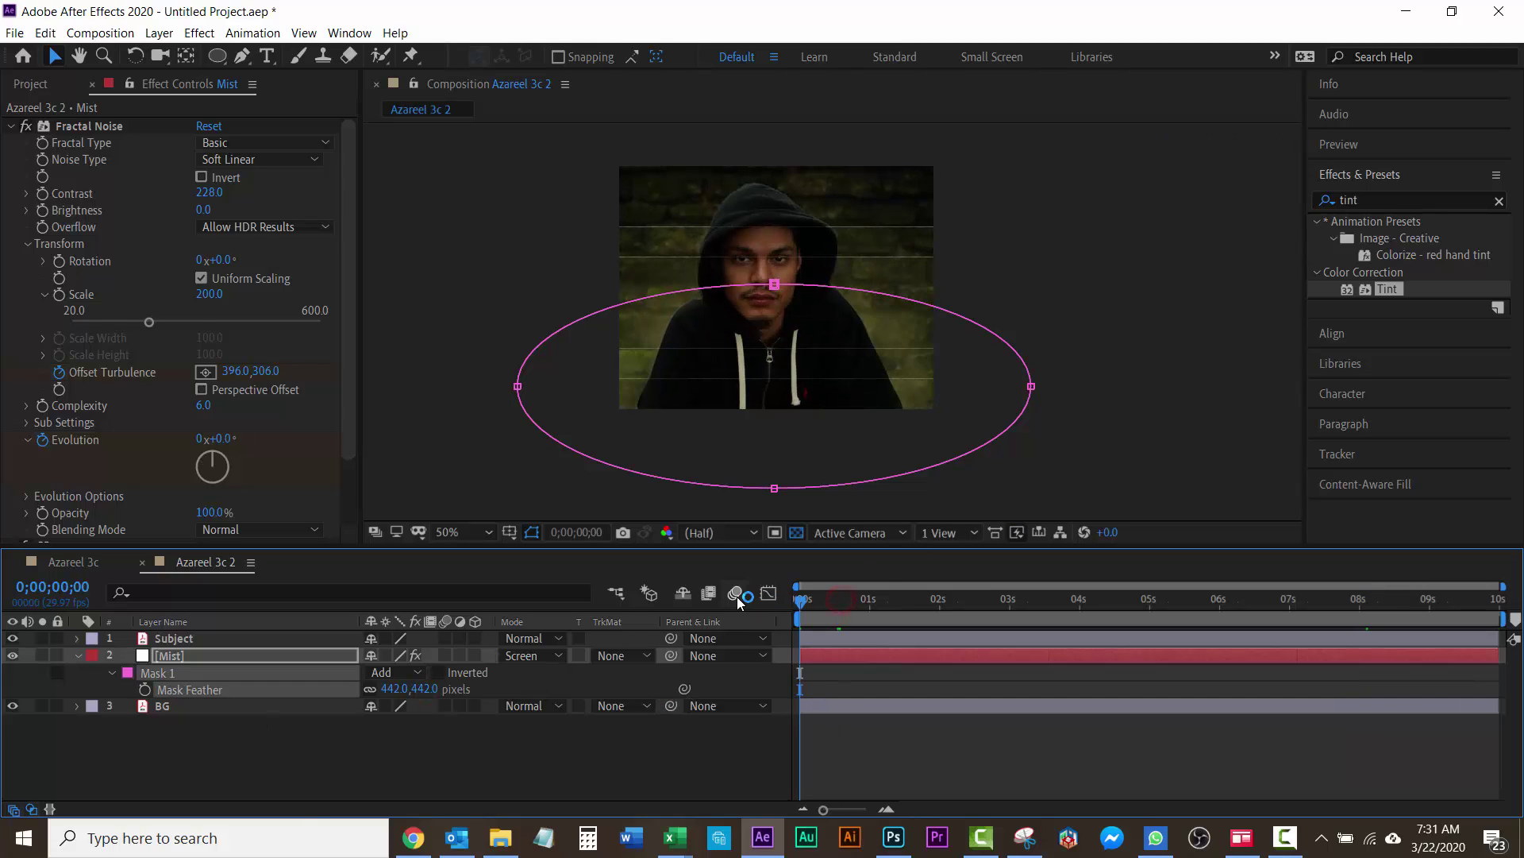
pyautogui.press('space')
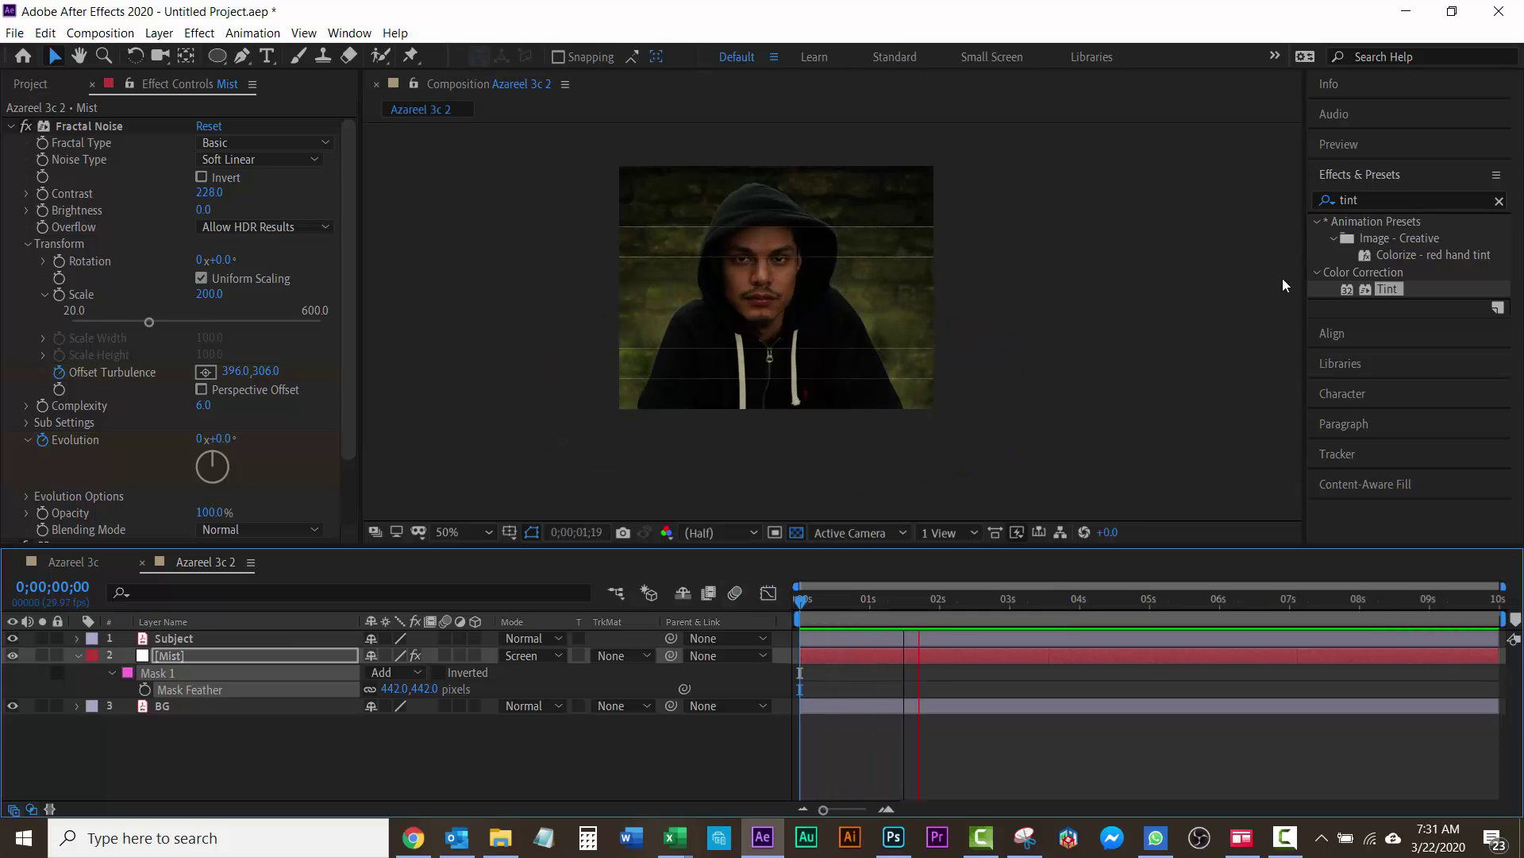